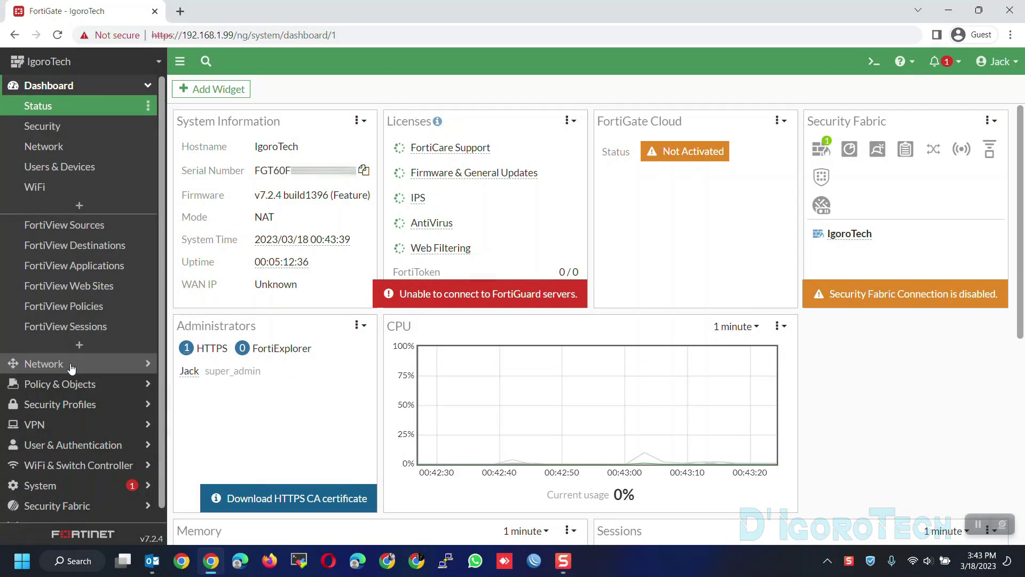
# Open the network interfaces list and look across all of its columns
pyautogui.click(71, 369)
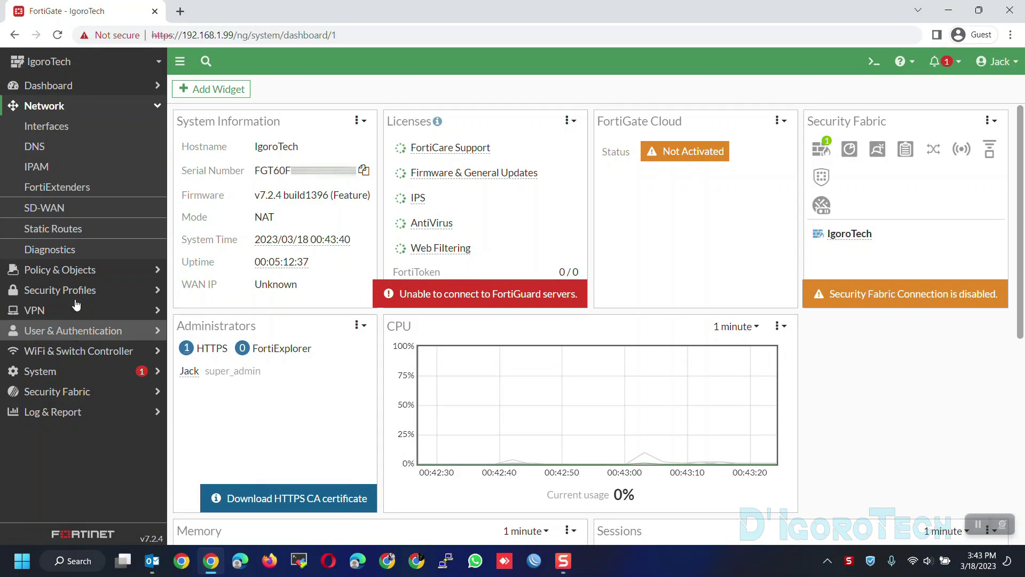
pyautogui.click(39, 134)
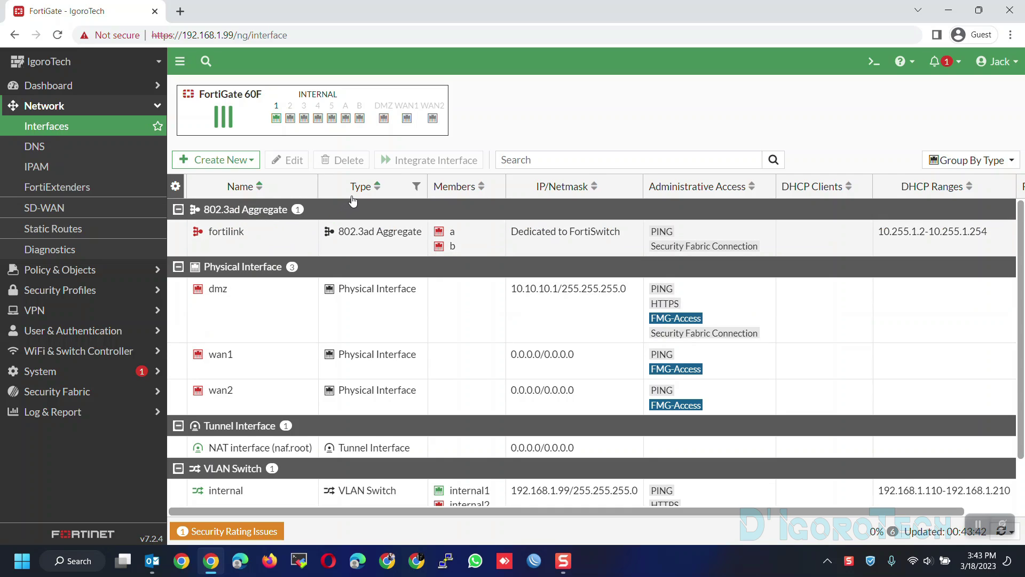
pyautogui.click(387, 204)
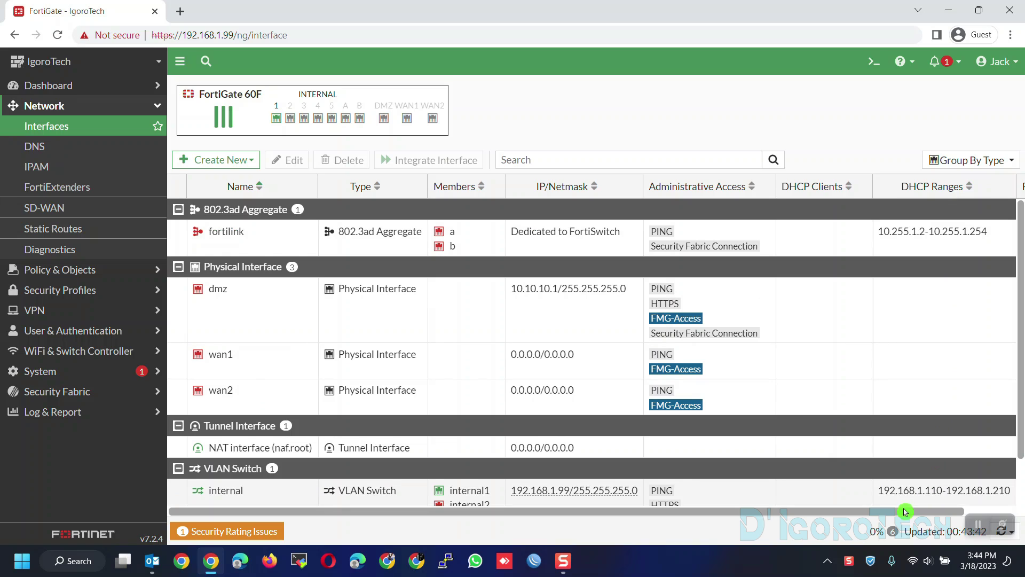
pyautogui.moveTo(893, 511); pyautogui.dragTo(987, 216)
pyautogui.hscroll(-2, 588, 320)
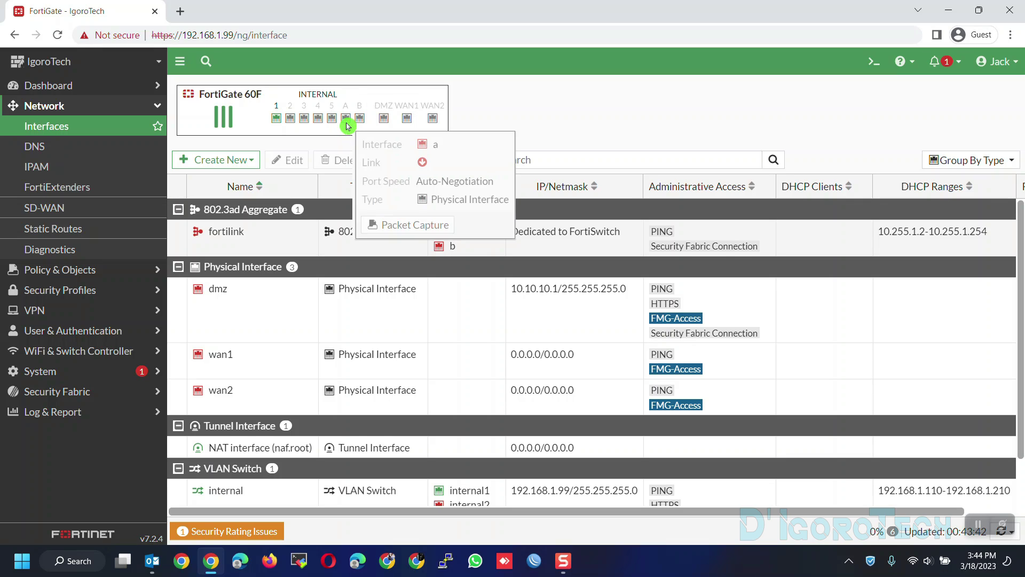
# Examine ports A and B and the fortilink, dmz, wan1 and wan2 interfaces in the list
pyautogui.moveTo(359, 125)
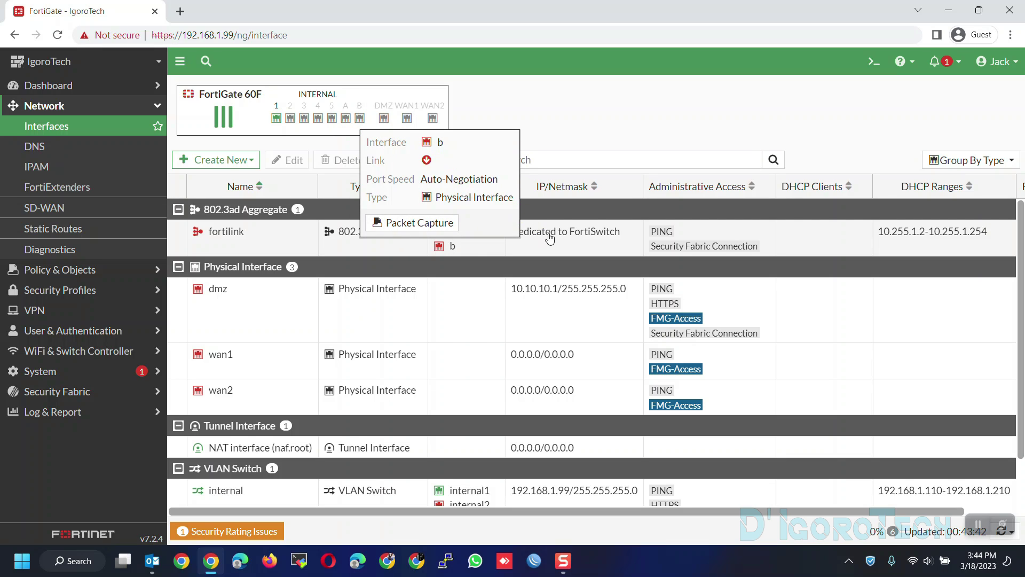
pyautogui.click(557, 251)
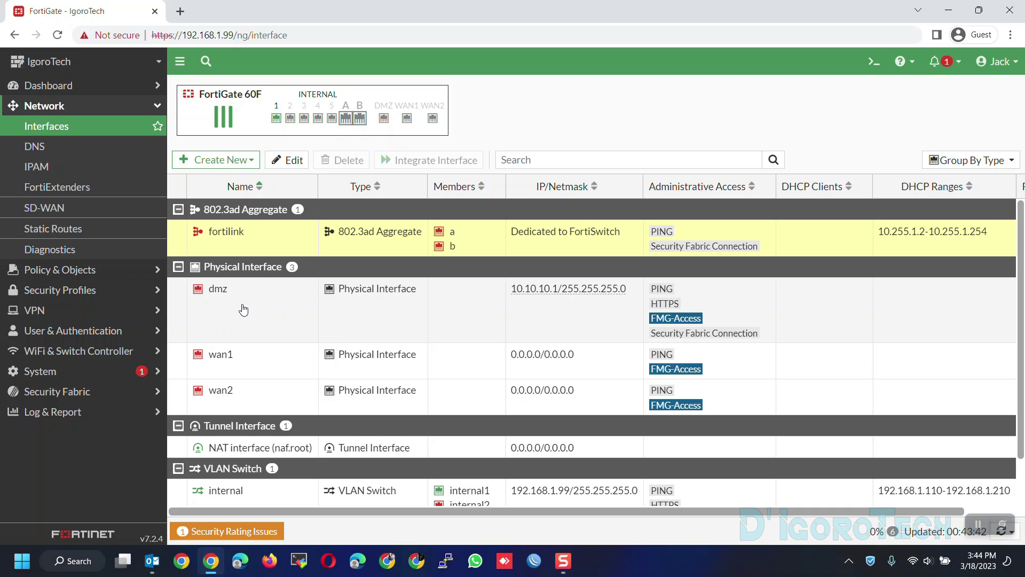
pyautogui.click(244, 309)
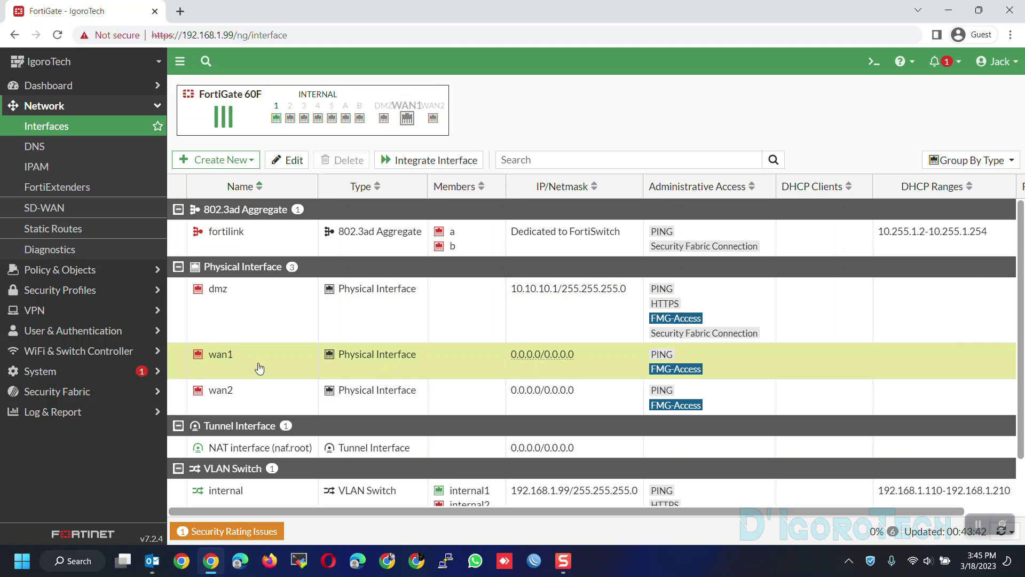
pyautogui.scroll(-1, 262, 347)
pyautogui.scroll(1, 275, 322)
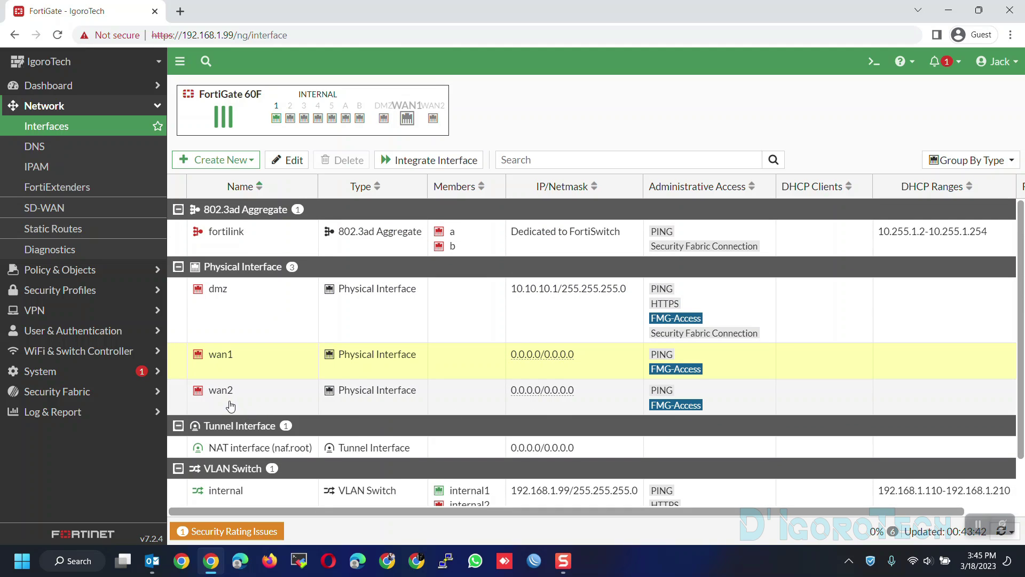
pyautogui.click(234, 406)
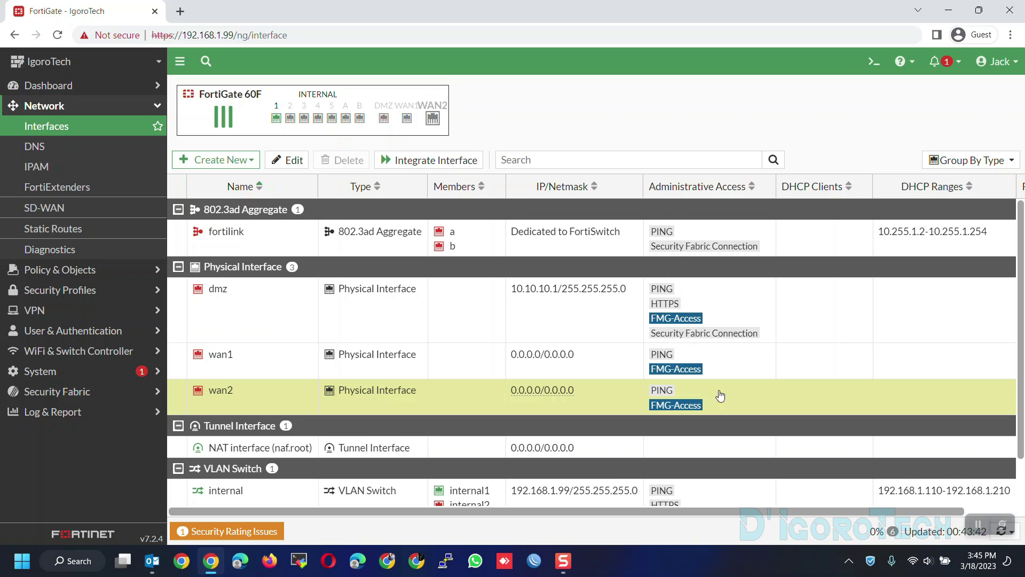
pyautogui.moveTo(216, 449)
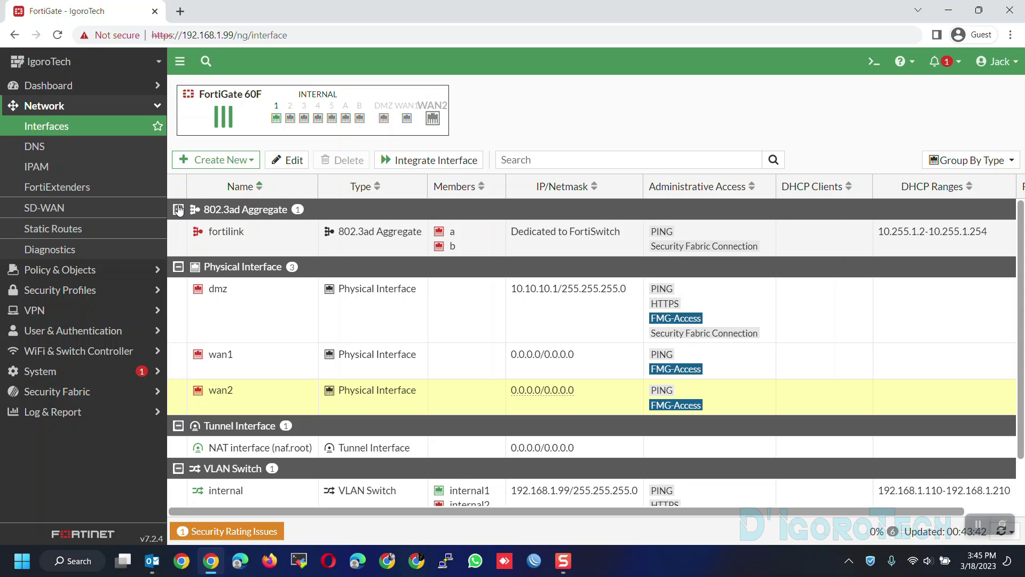
# Collapse the 802.3ad Aggregate, Physical Interface and Tunnel Interface groups
pyautogui.click(179, 211)
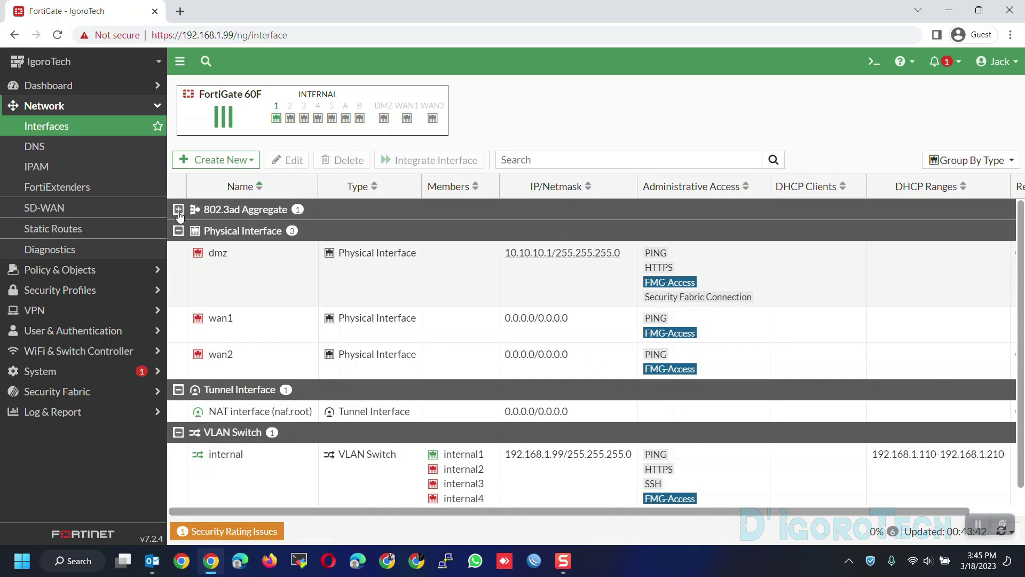
pyautogui.click(179, 210)
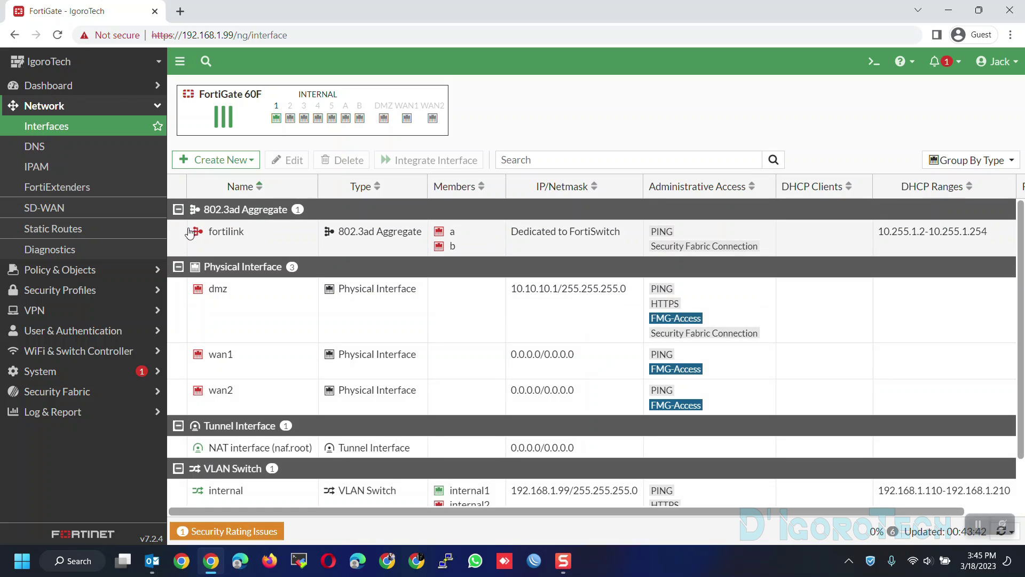
pyautogui.click(178, 211)
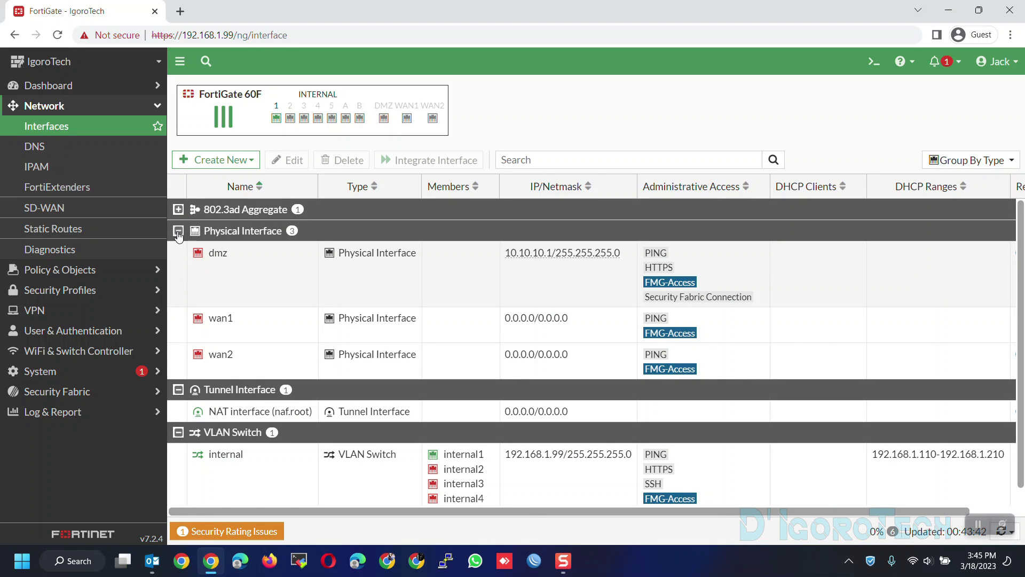
pyautogui.click(178, 229)
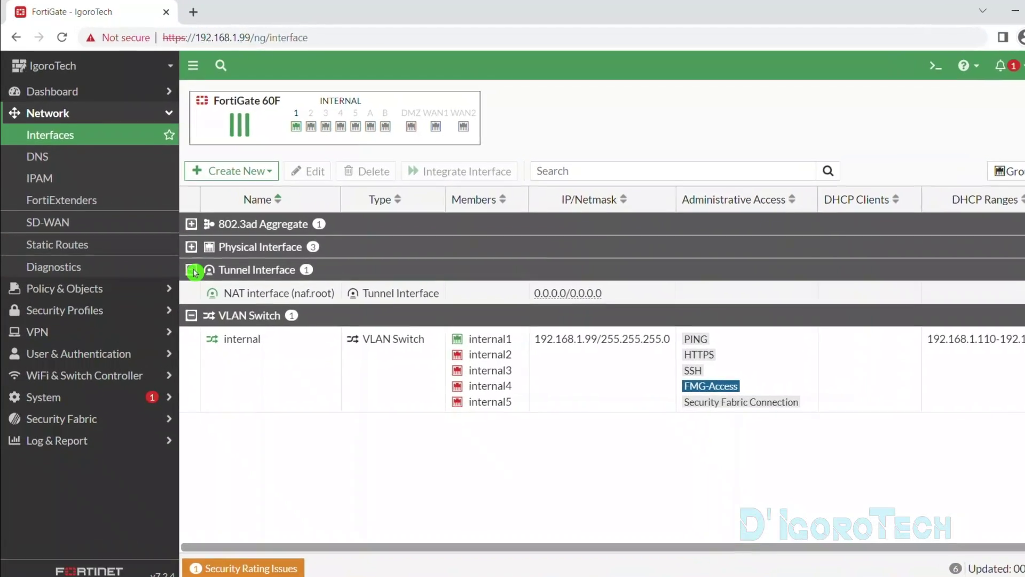
pyautogui.click(192, 271)
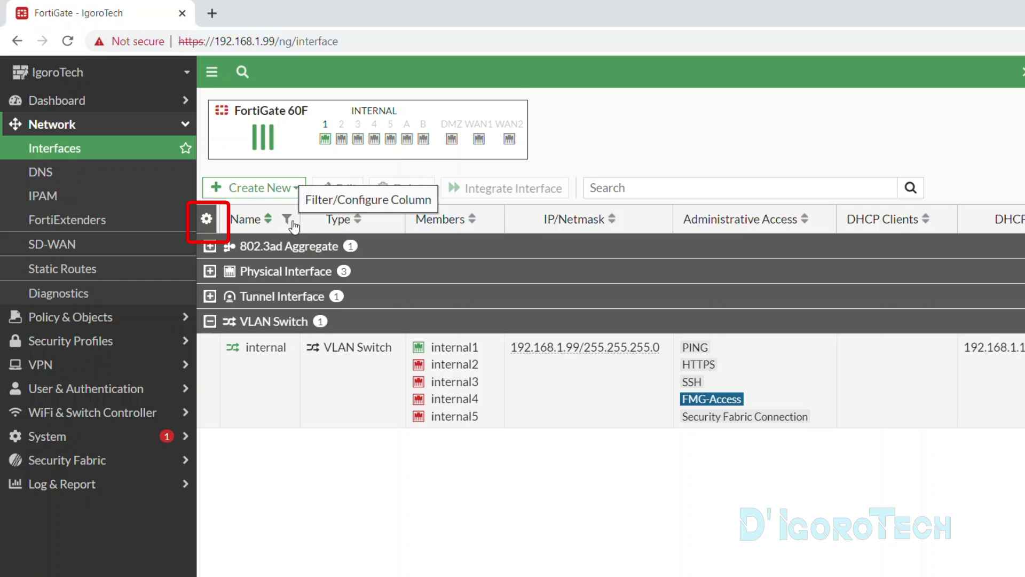
# Review which columns can be displayed in the interfaces table, then close the column selection
pyautogui.click(206, 219)
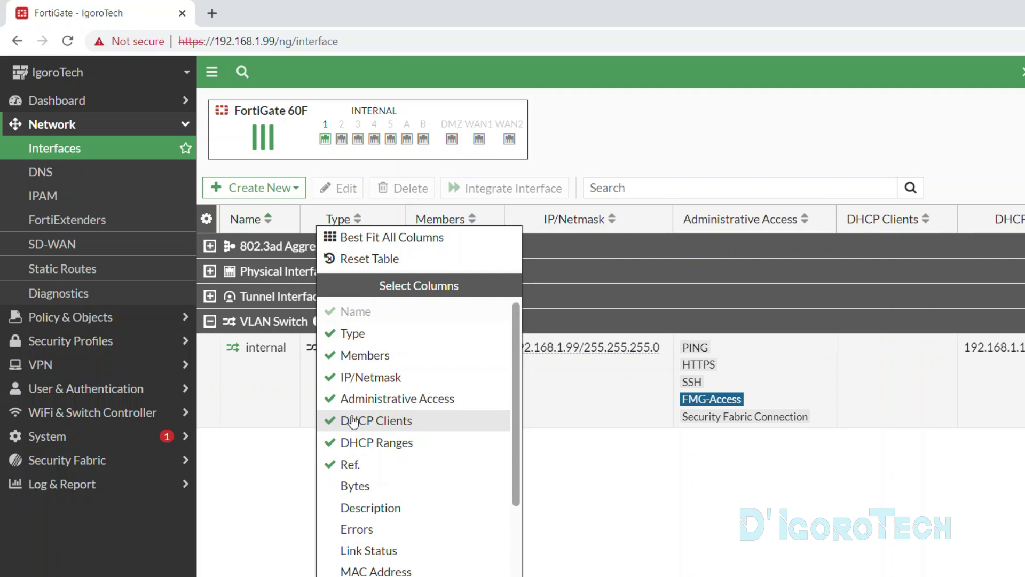
pyautogui.click(814, 246)
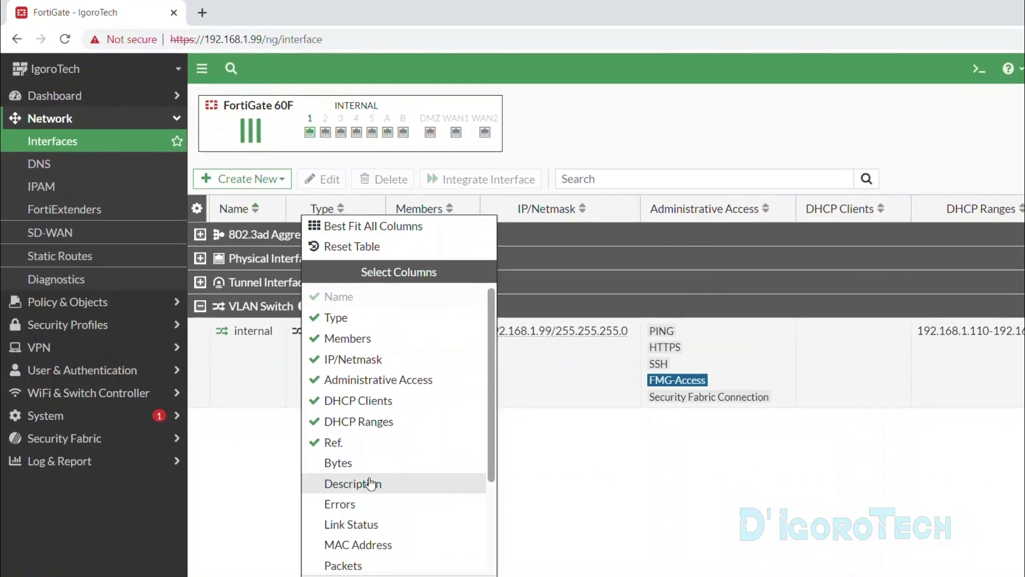
pyautogui.click(293, 413)
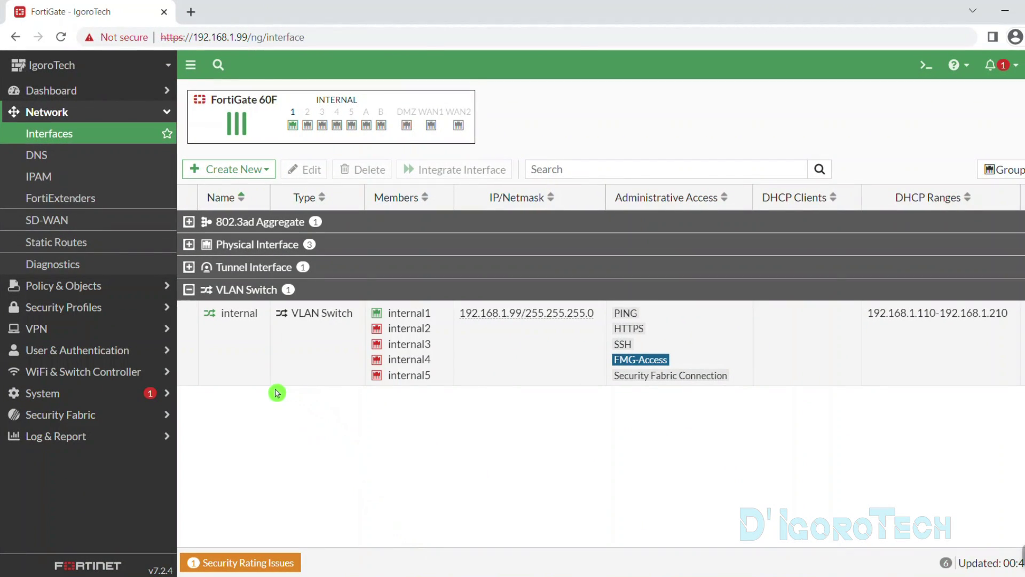
# Examine the internal VLAN switch's member ports and compare its IP address and HTTPS access with the browser's URL
pyautogui.click(295, 393)
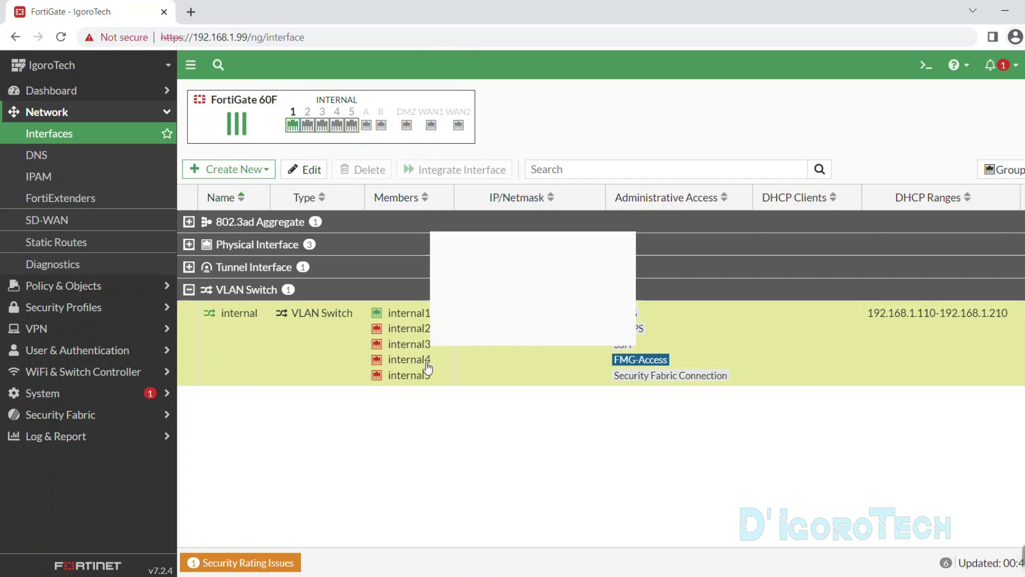
pyautogui.click(312, 138)
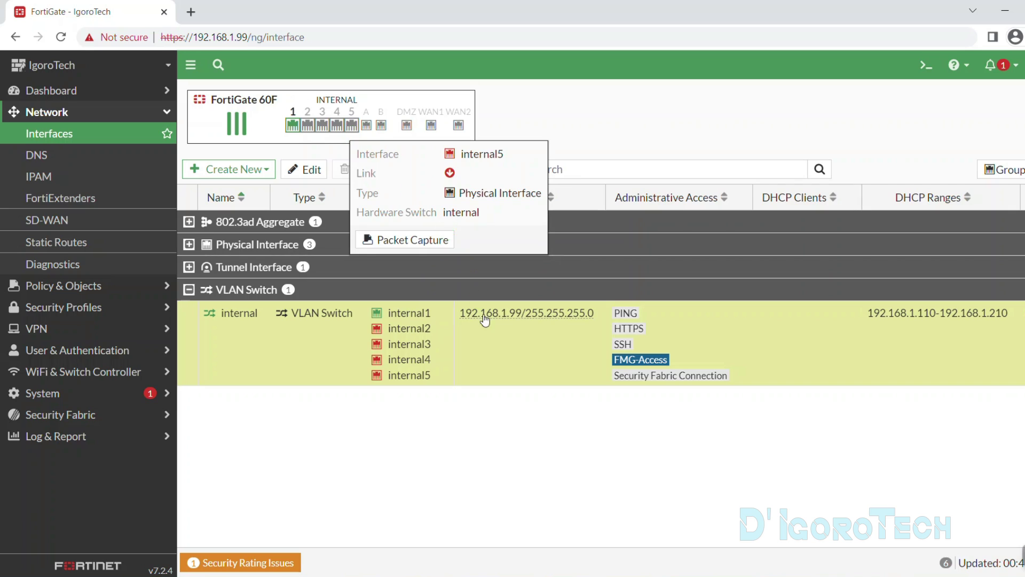
pyautogui.moveTo(460, 313); pyautogui.dragTo(522, 315)
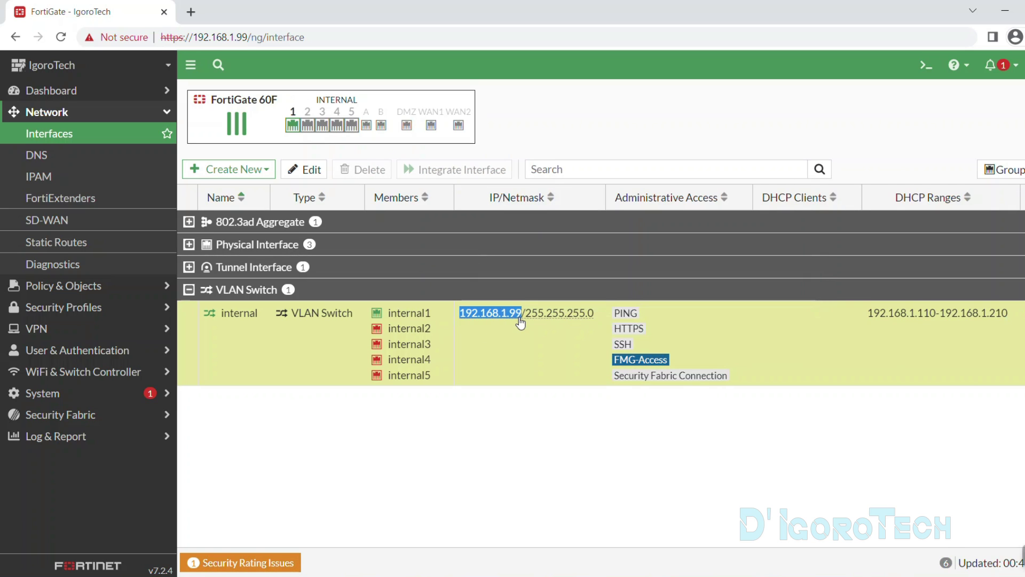
pyautogui.moveTo(195, 38); pyautogui.dragTo(247, 38)
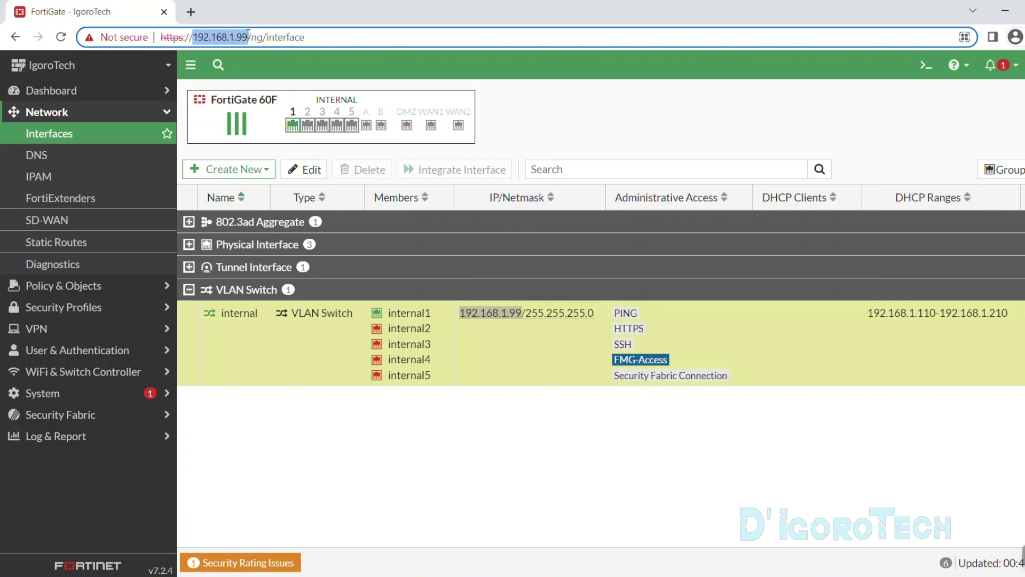
pyautogui.click(576, 301)
pyautogui.moveTo(651, 335); pyautogui.dragTo(611, 332)
pyautogui.moveTo(160, 37); pyautogui.dragTo(187, 38)
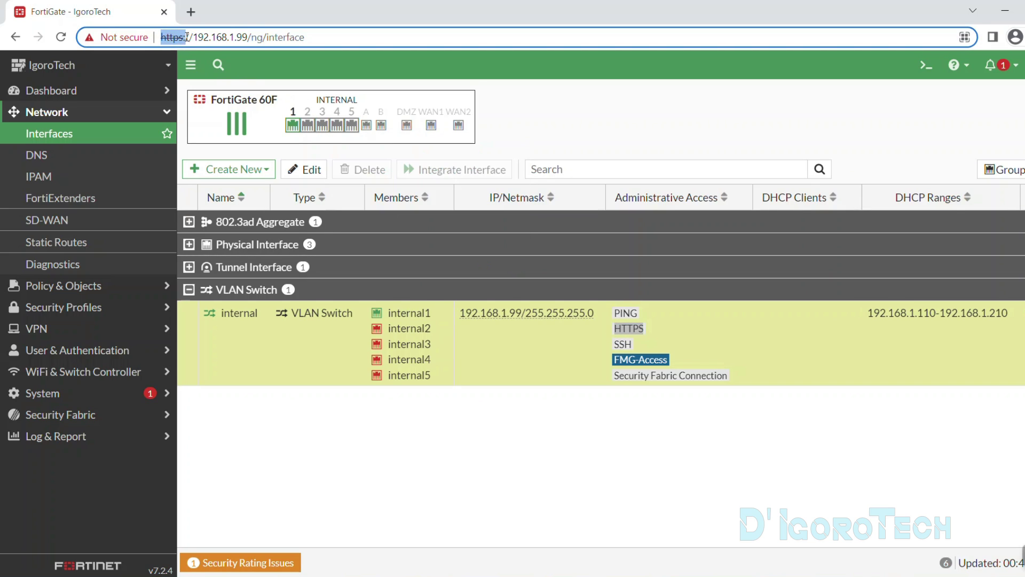
pyautogui.click(851, 372)
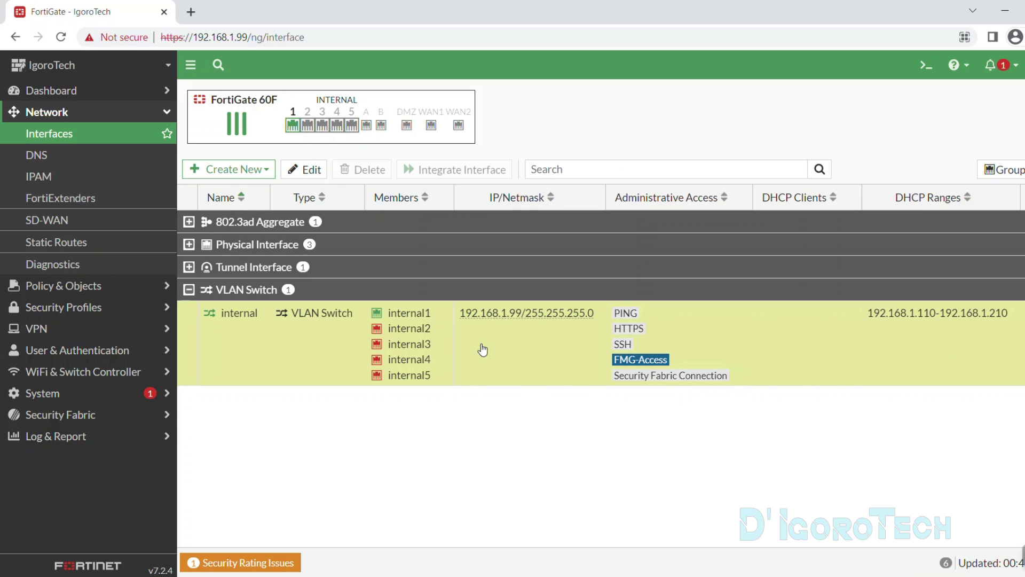
# Open the internal VLAN switch for editing and set its alias to Admin
pyautogui.doubleClick(482, 350)
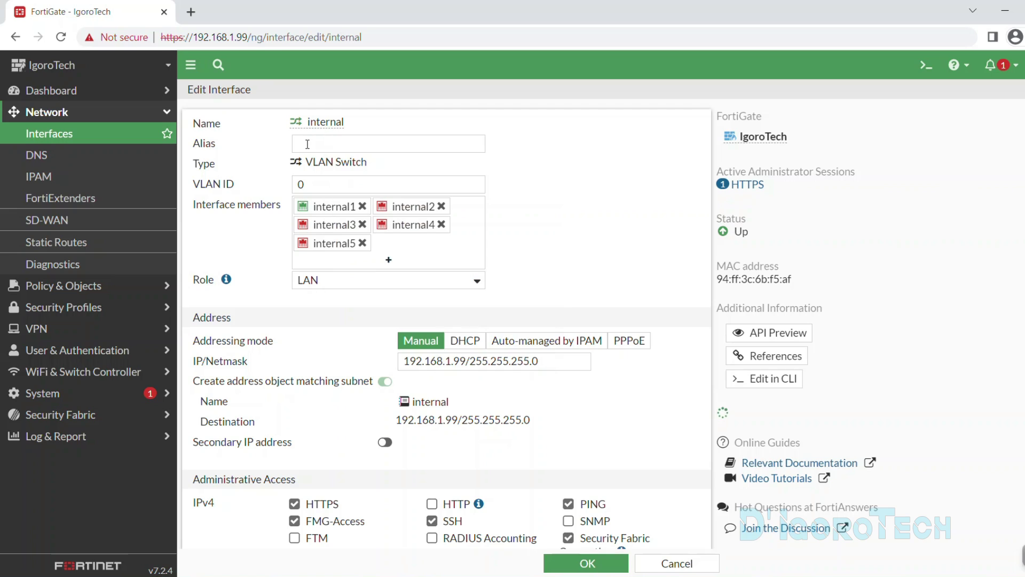
pyautogui.click(308, 144)
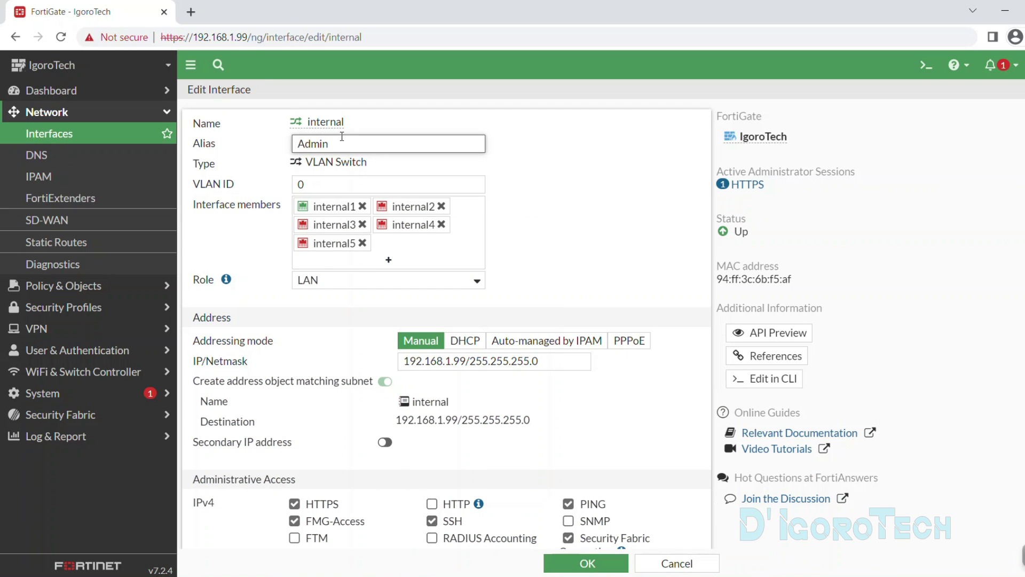
pyautogui.press('Tab')
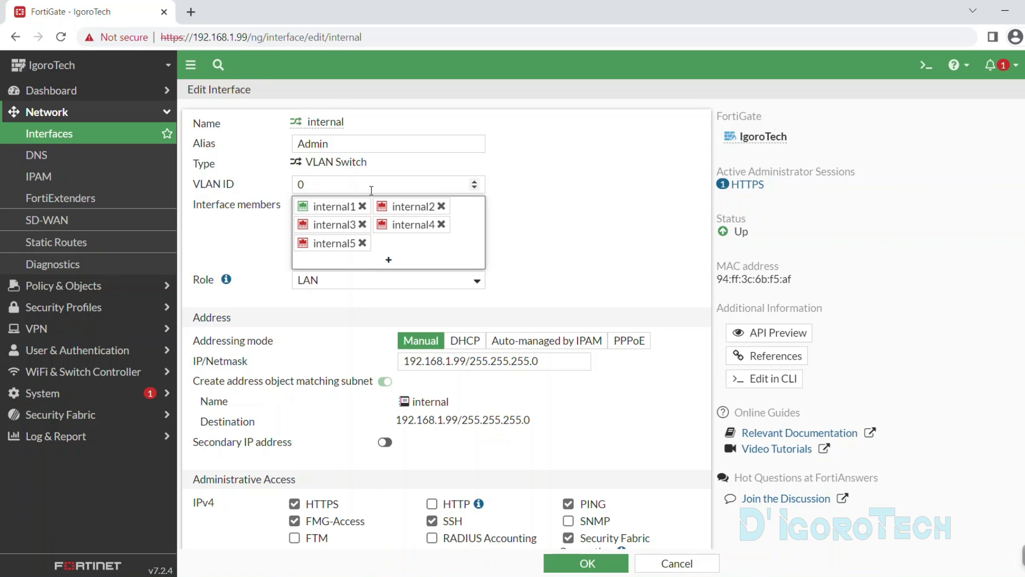
pyautogui.hotkey('shift', 'Tab')
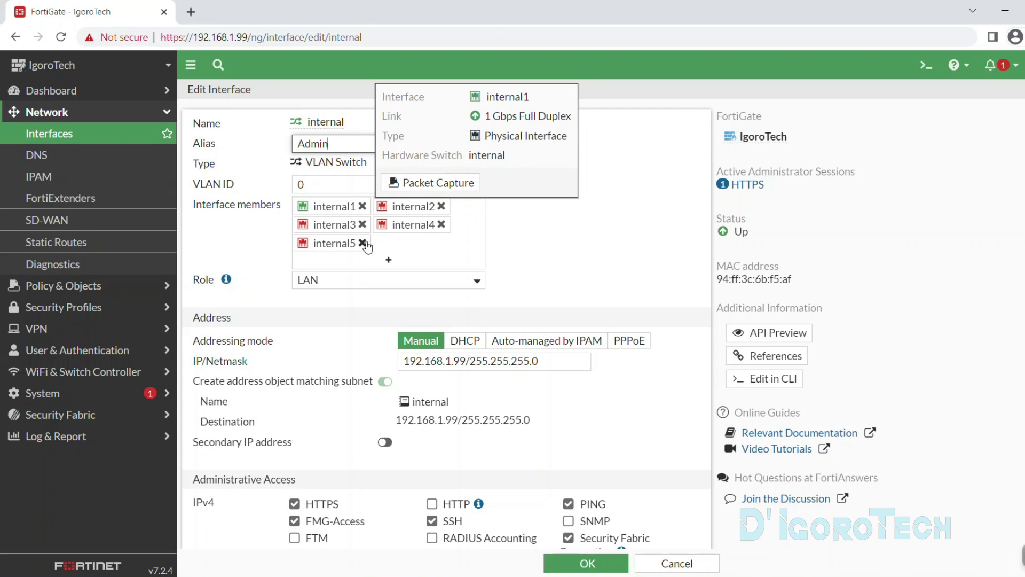
# Remove internal4 and internal5 from the interface members, add both back and close the entry selection
pyautogui.click(441, 225)
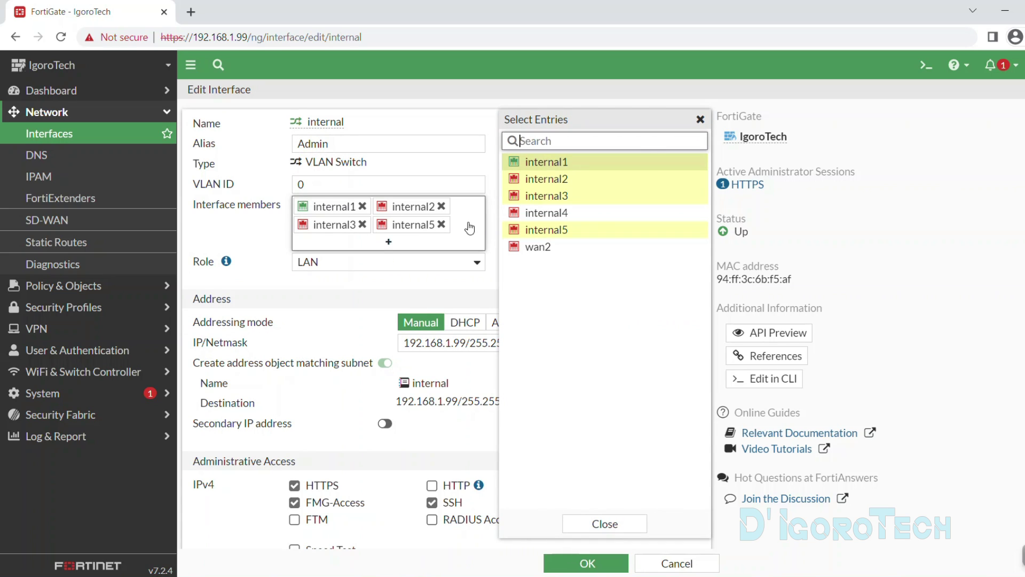
pyautogui.click(441, 225)
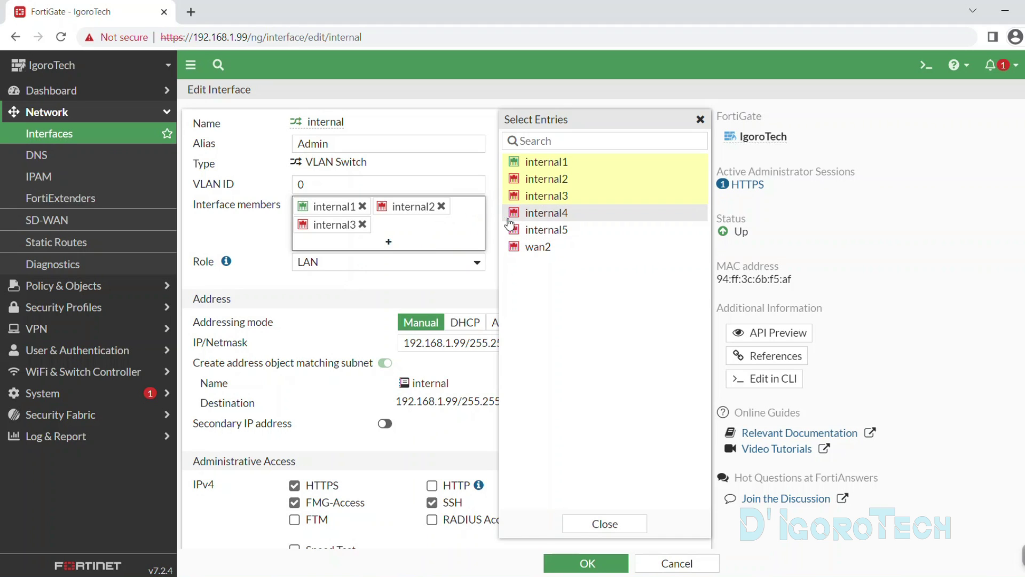
pyautogui.click(535, 214)
pyautogui.click(537, 230)
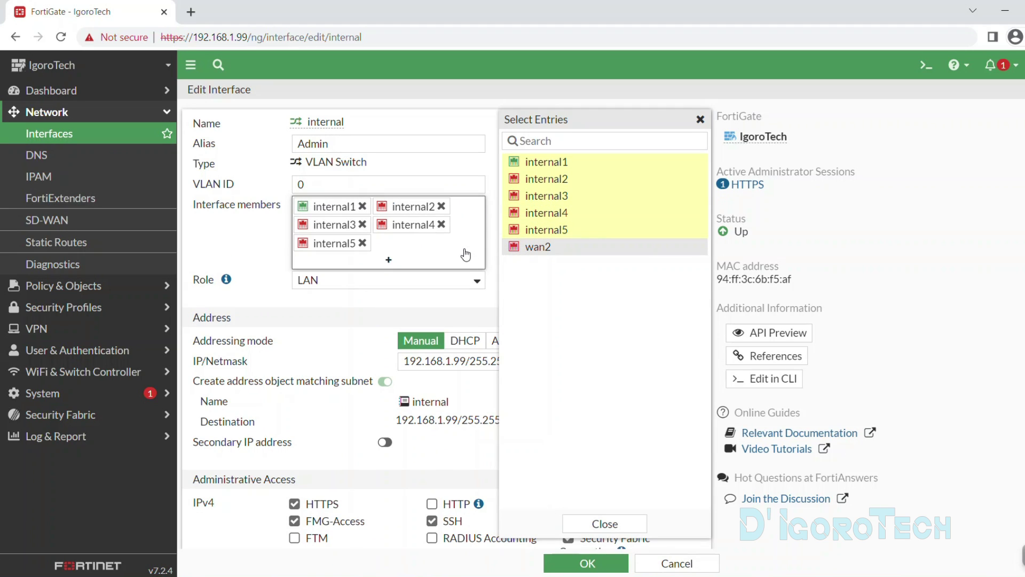
pyautogui.click(699, 119)
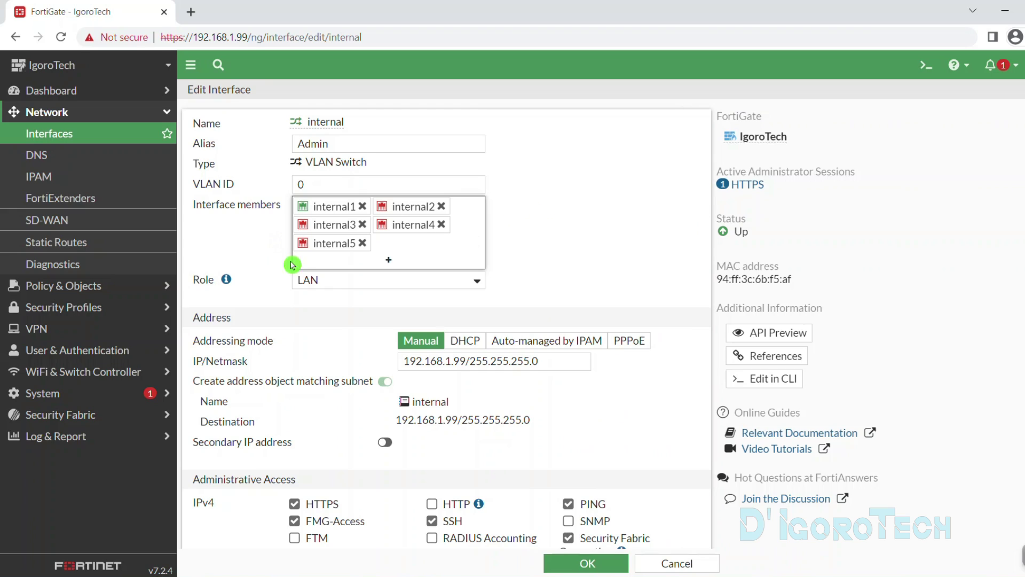
# Keep the interface role as LAN and set its IP/Netmask to 192.168.1.254/255.255.255.0
pyautogui.click(305, 281)
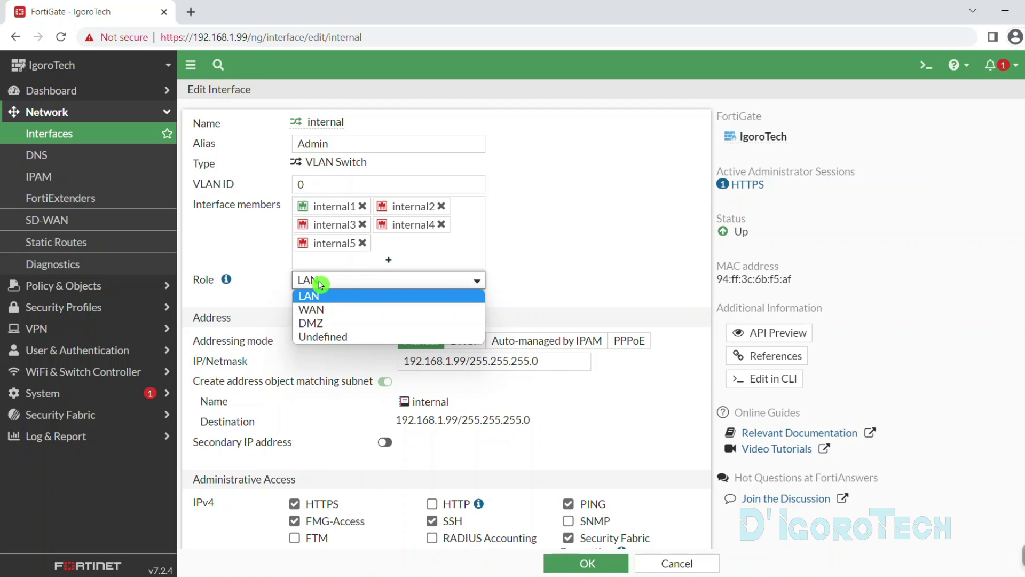
pyautogui.click(315, 296)
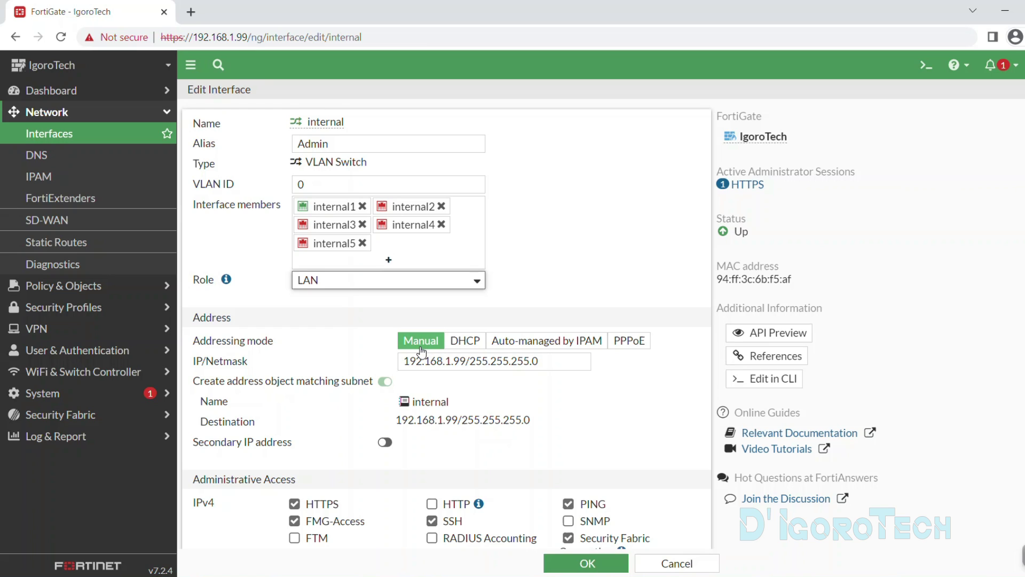
pyautogui.click(436, 359)
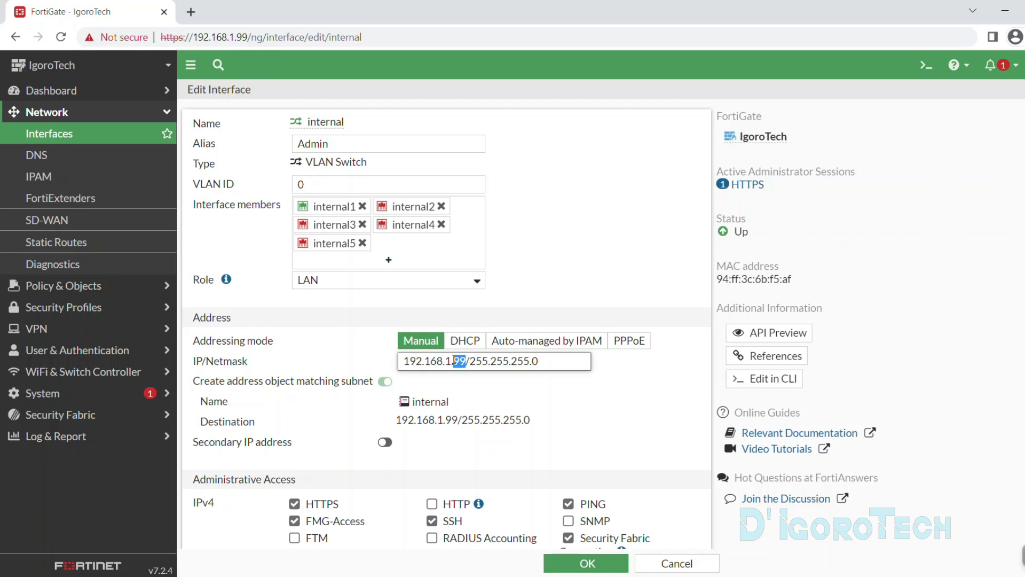
pyautogui.write('254')
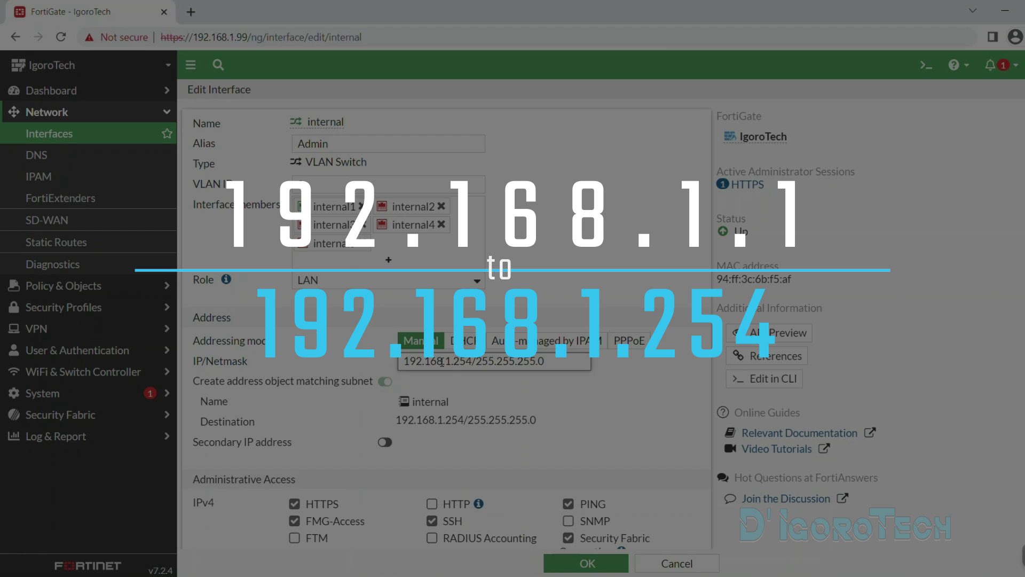
# Review the matching address object and IPv4 administrative access, then disable FMG-Access and Security Fabric Connection
pyautogui.scroll(-2, 283, 304)
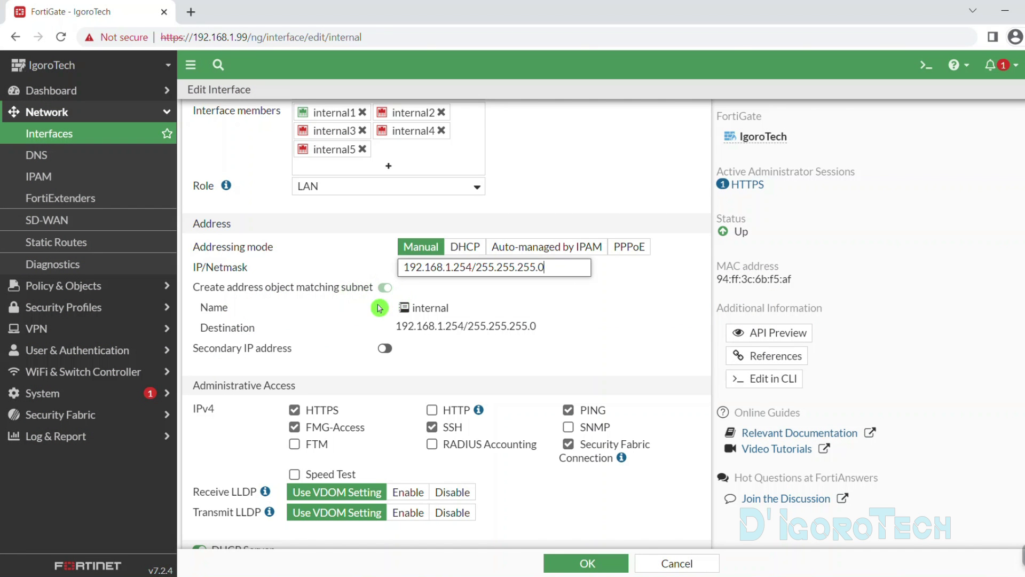
pyautogui.moveTo(410, 308); pyautogui.dragTo(451, 315)
pyautogui.scroll(-4, 471, 322)
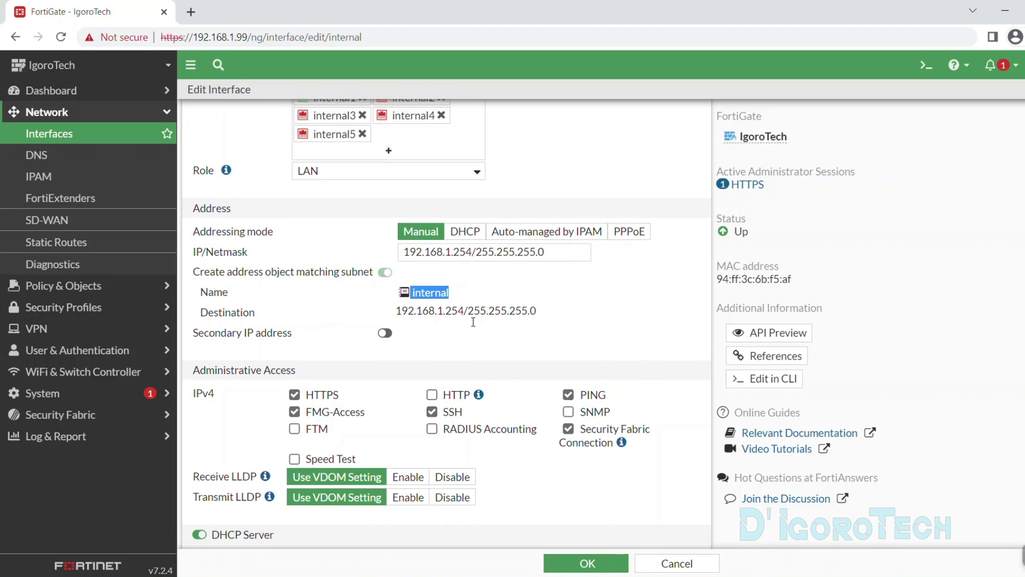
pyautogui.moveTo(208, 207)
pyautogui.mouseDown()
pyautogui.moveTo(260, 211)
pyautogui.moveTo(258, 228)
pyautogui.moveTo(316, 230)
pyautogui.moveTo(303, 231)
pyautogui.mouseUp()
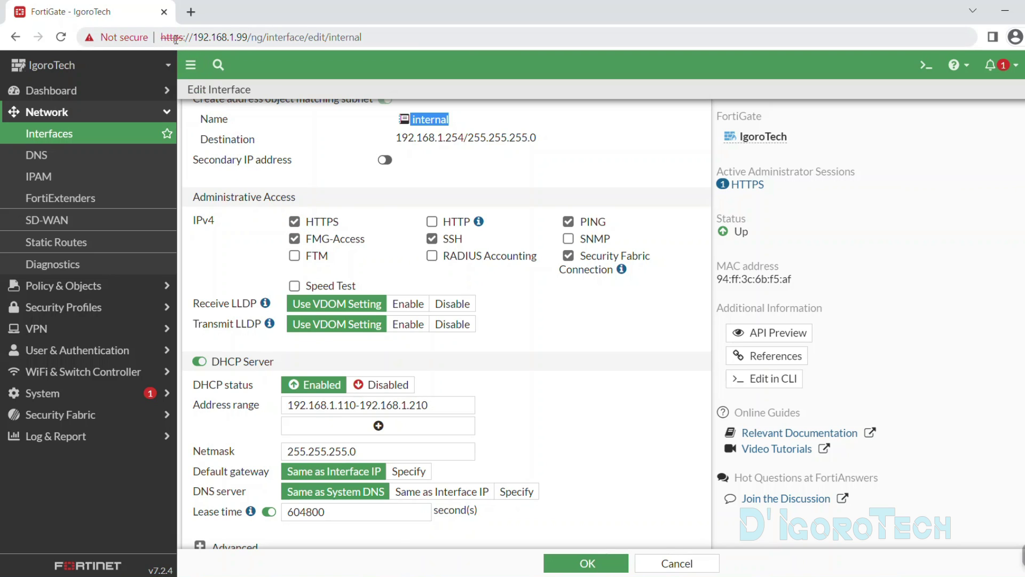
pyautogui.moveTo(334, 196)
pyautogui.mouseDown()
pyautogui.moveTo(410, 226)
pyautogui.moveTo(498, 226)
pyautogui.mouseUp()
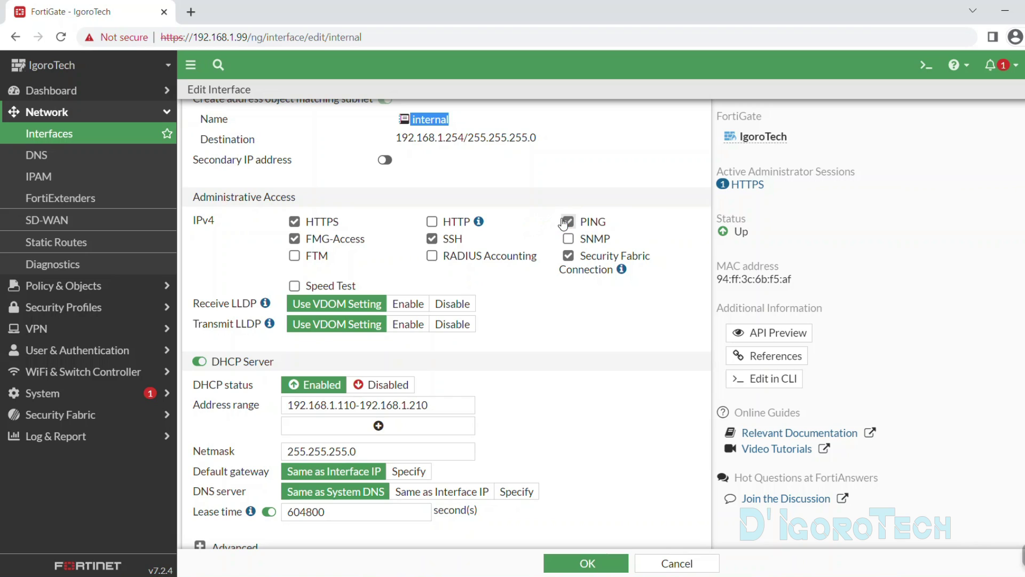
pyautogui.click(295, 239)
pyautogui.click(569, 257)
# Set the DHCP server's address range to 192.168.1.100-192.168.1.200
pyautogui.scroll(-2, 378, 373)
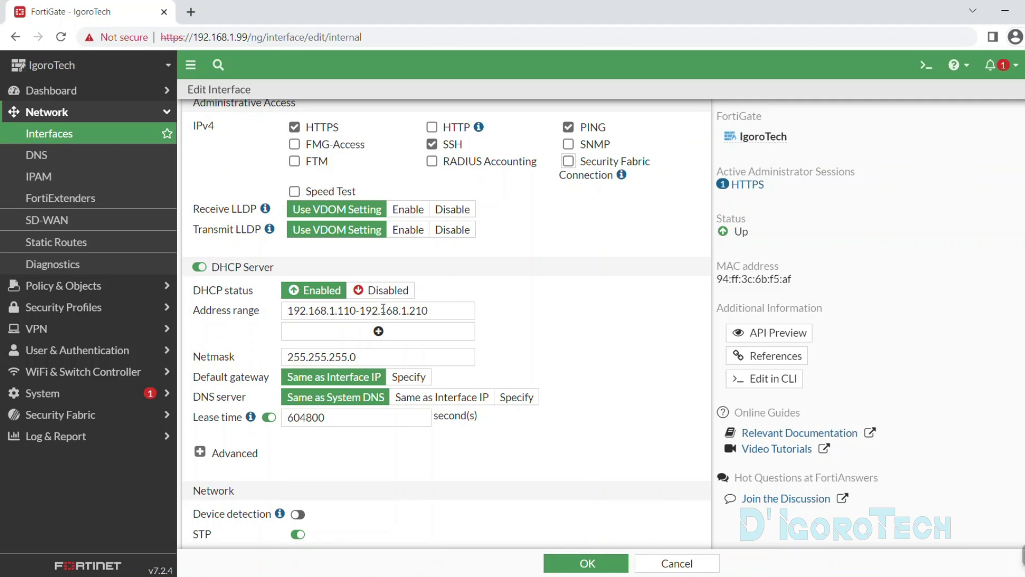
pyautogui.click(351, 311)
pyautogui.press('BackSpace')
pyautogui.write('0')
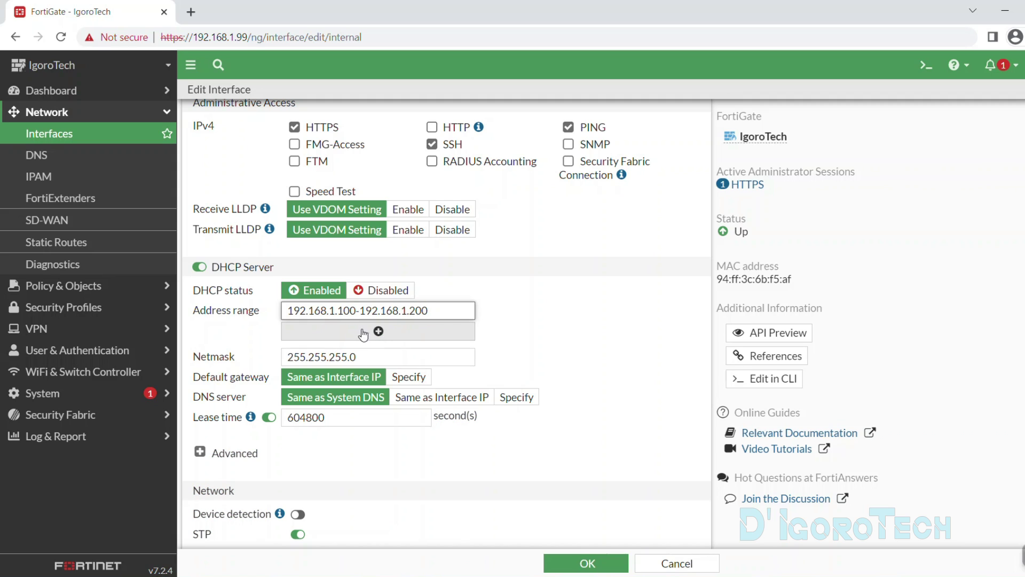
# Add a second DHCP address range of 192.168.1.210-192.168.1.250 and remove the extra third range
pyautogui.doubleClick(363, 334)
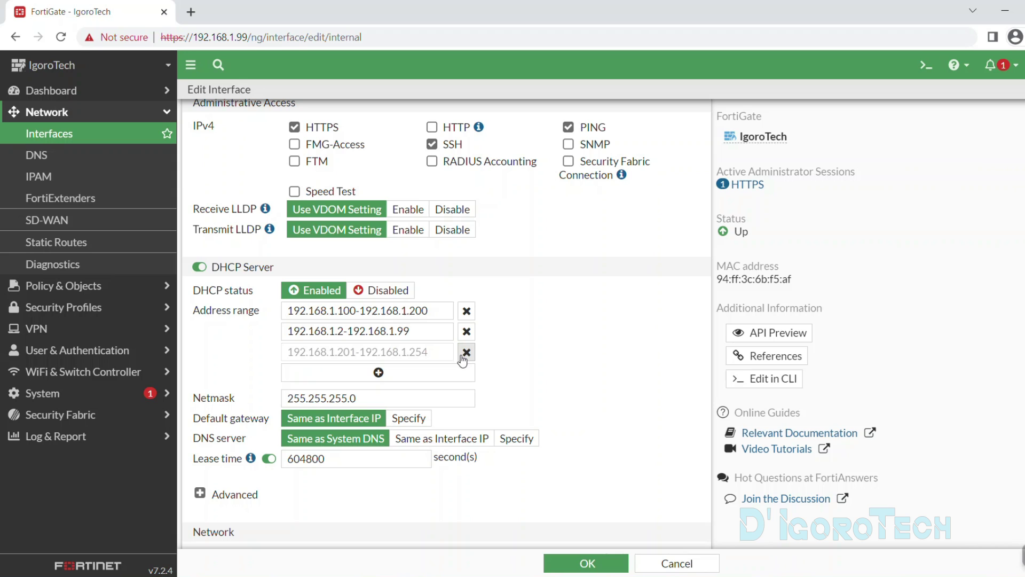
pyautogui.click(466, 352)
pyautogui.click(406, 331)
pyautogui.press('BackSpace')
pyautogui.press('BackSpace')
pyautogui.write('50')
pyautogui.press('Left')
pyautogui.press('Left')
pyautogui.press('Left')
pyautogui.press('Left')
pyautogui.press('Left')
pyautogui.press('Left')
pyautogui.press('Left')
pyautogui.press('Left')
pyautogui.press('Left')
pyautogui.press('Left')
pyautogui.press('Left')
pyautogui.press('Left')
pyautogui.press('Left')
pyautogui.write('10')
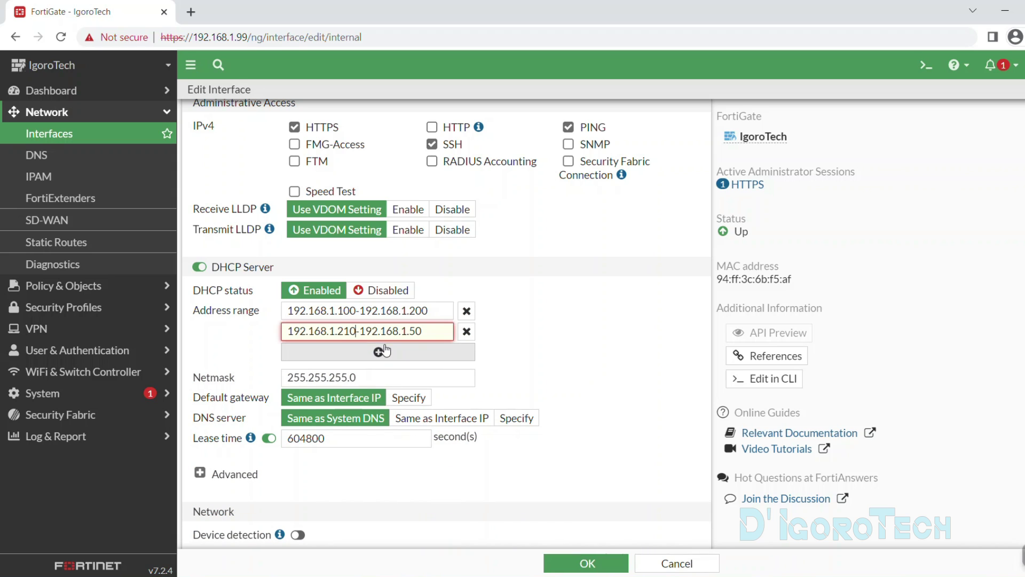
# Compare the interface's IP address and netmask with the DHCP server's address ranges and netmask
pyautogui.scroll(7, 384, 350)
pyautogui.moveTo(472, 361); pyautogui.dragTo(361, 369)
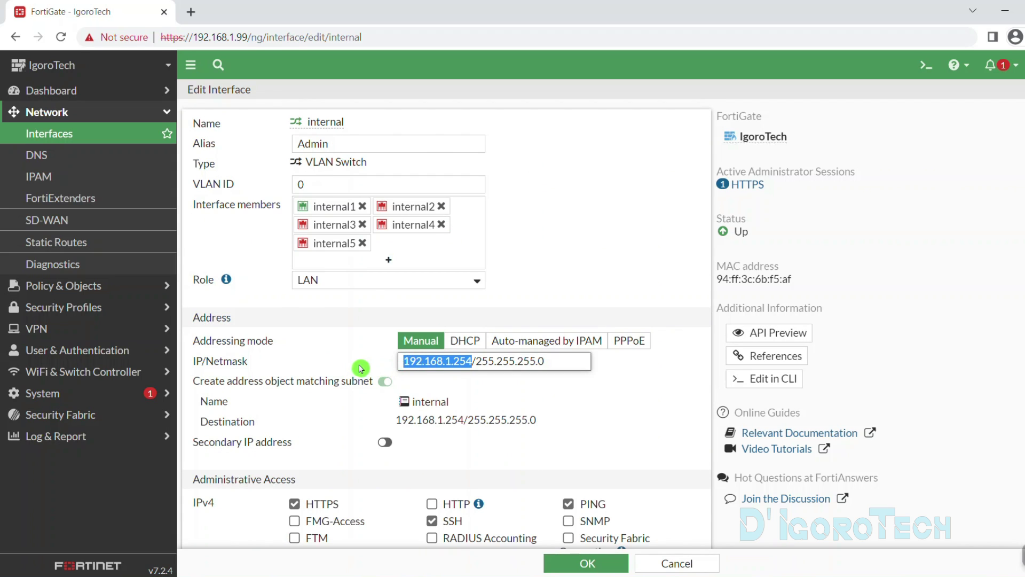
pyautogui.scroll(-7, 361, 368)
pyautogui.click(376, 379)
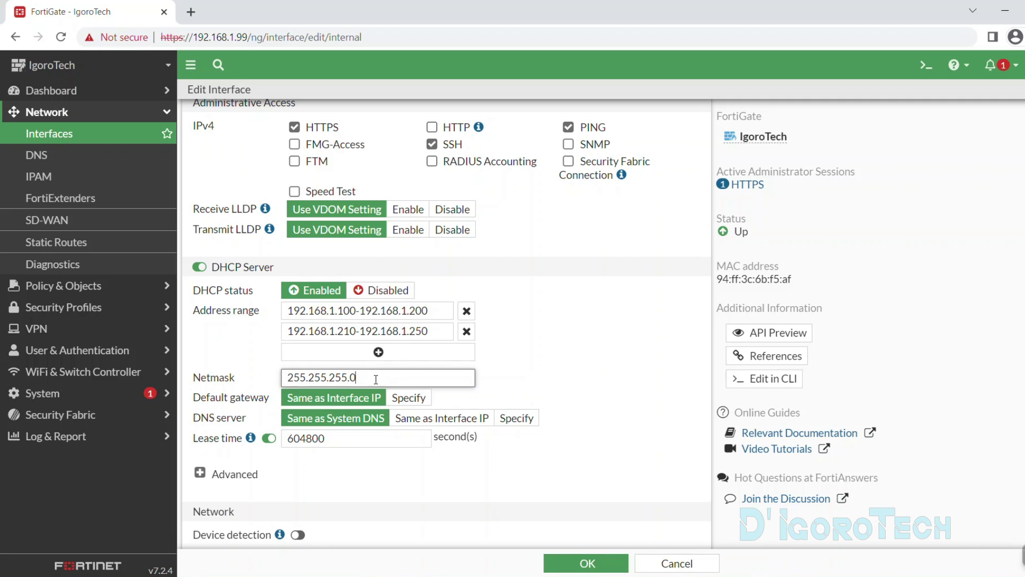
pyautogui.doubleClick(356, 381)
pyautogui.scroll(5, 374, 374)
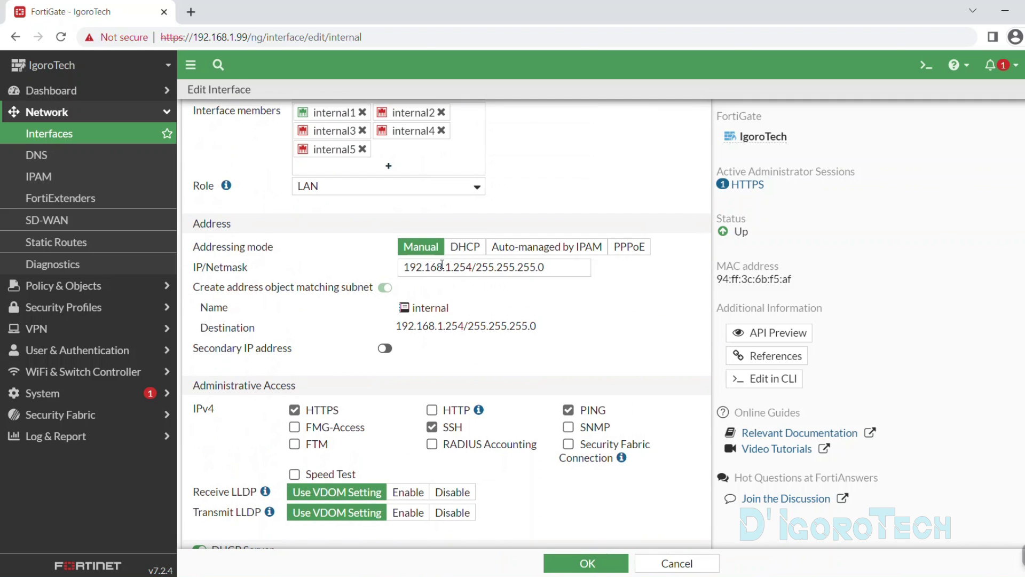
pyautogui.moveTo(474, 265); pyautogui.dragTo(545, 267)
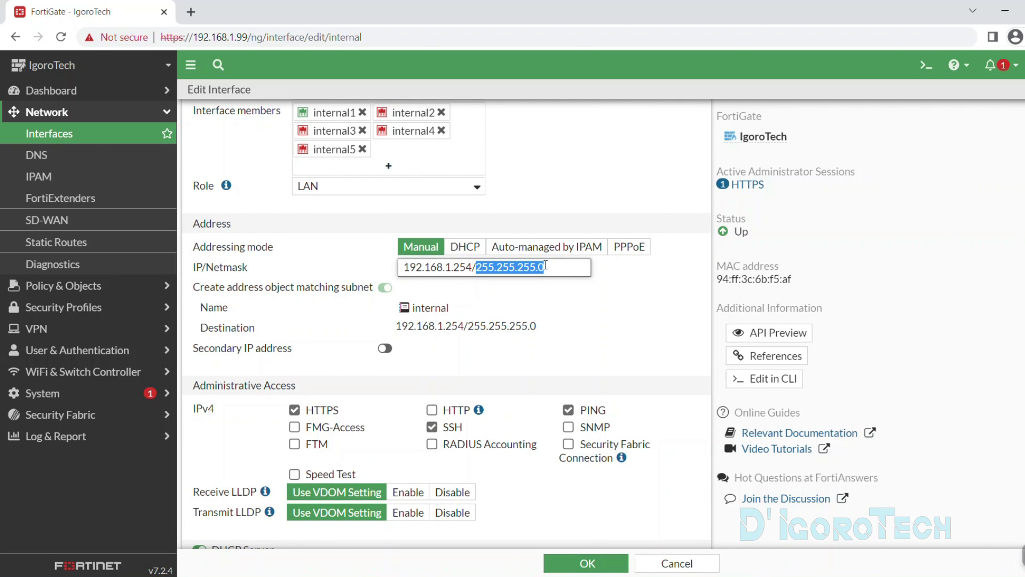
pyautogui.scroll(-5, 526, 342)
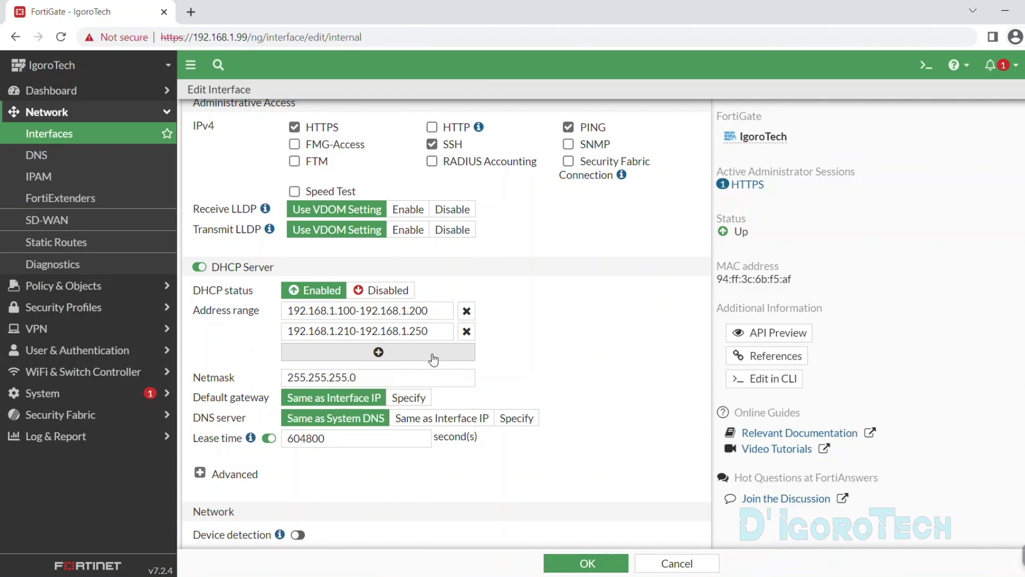
# Try the Specify option for the DHCP default gateway, restore Same as Interface IP, and check the interface's IP address
pyautogui.click(413, 398)
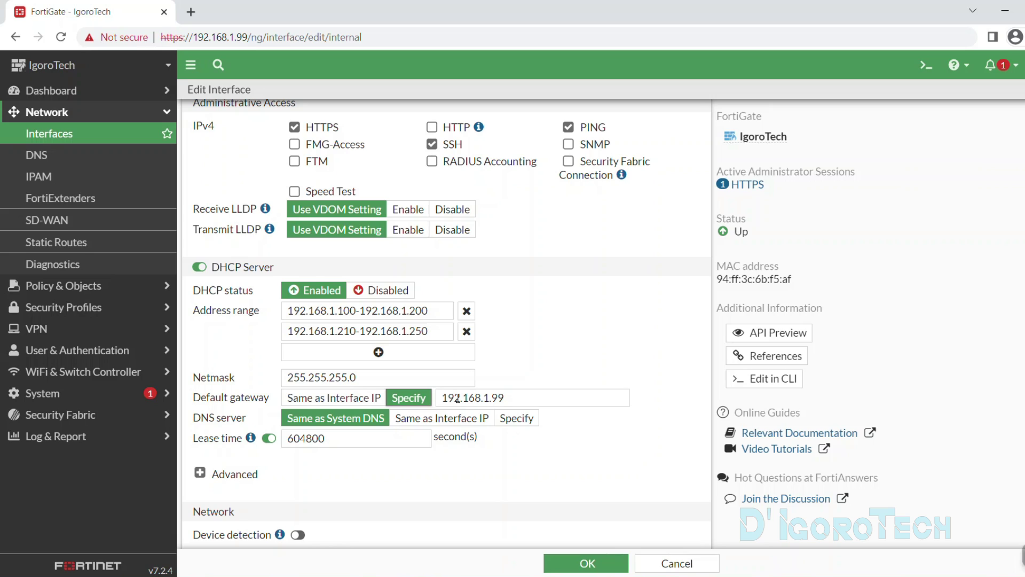
pyautogui.moveTo(443, 397); pyautogui.dragTo(506, 388)
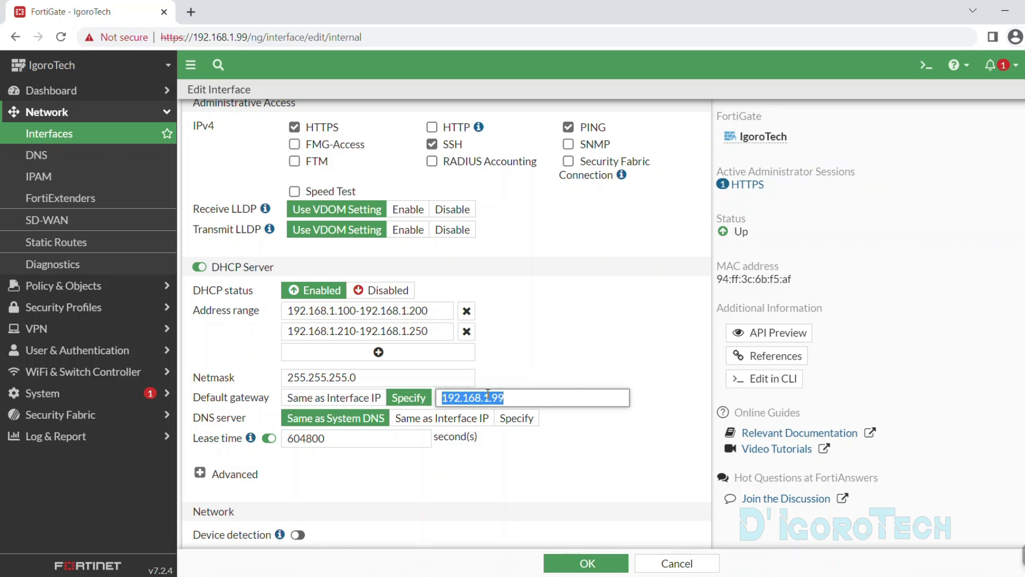
pyautogui.click(345, 398)
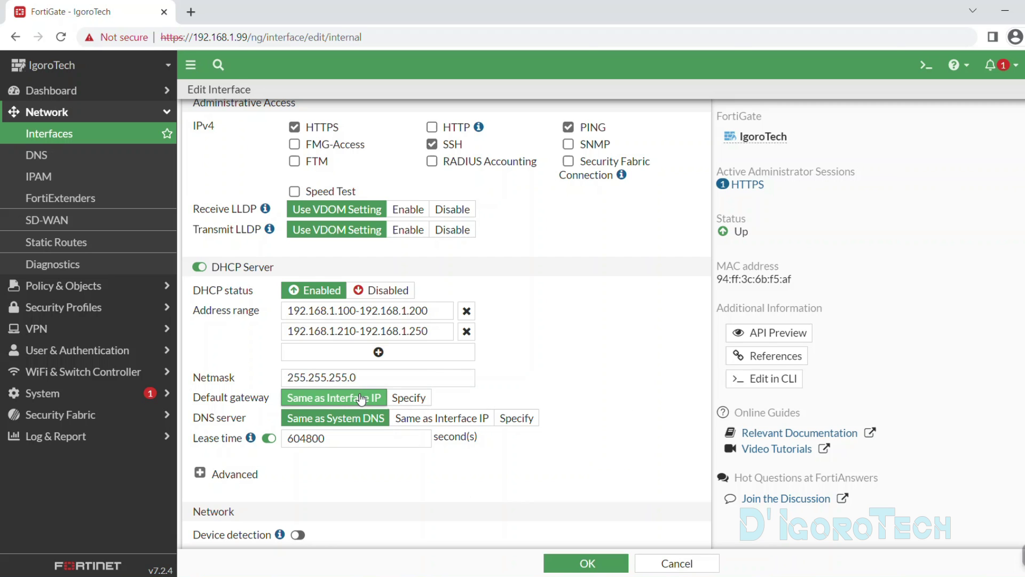
pyautogui.scroll(7, 361, 396)
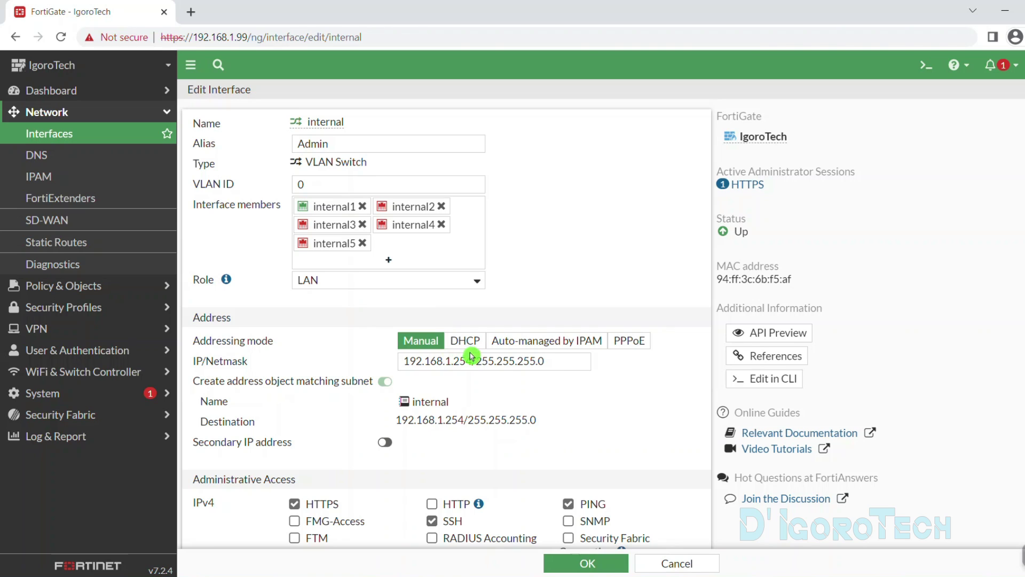
pyautogui.click(470, 361)
pyautogui.moveTo(471, 360); pyautogui.dragTo(393, 359)
pyautogui.scroll(-5, 357, 361)
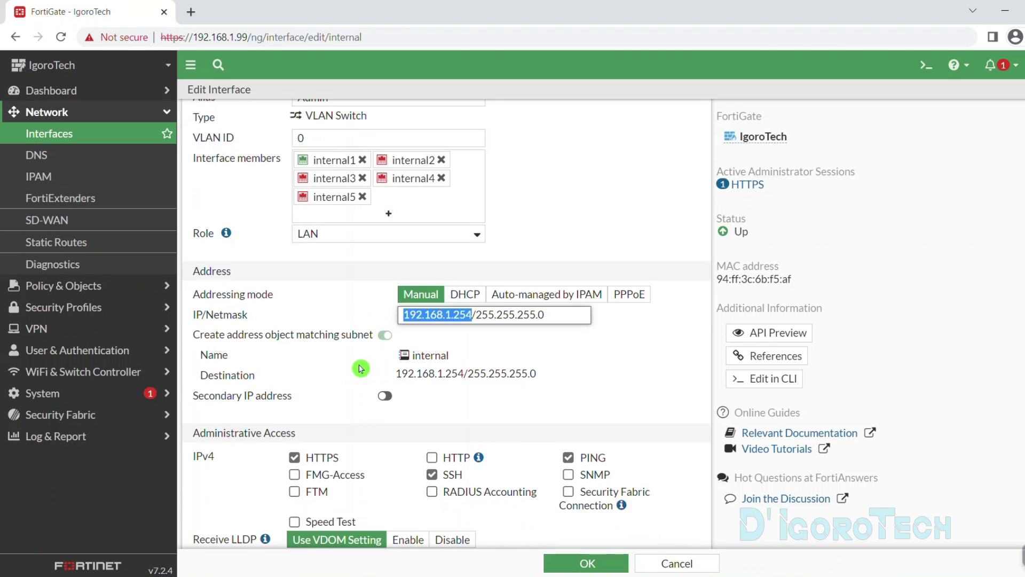
pyautogui.scroll(-1, 363, 367)
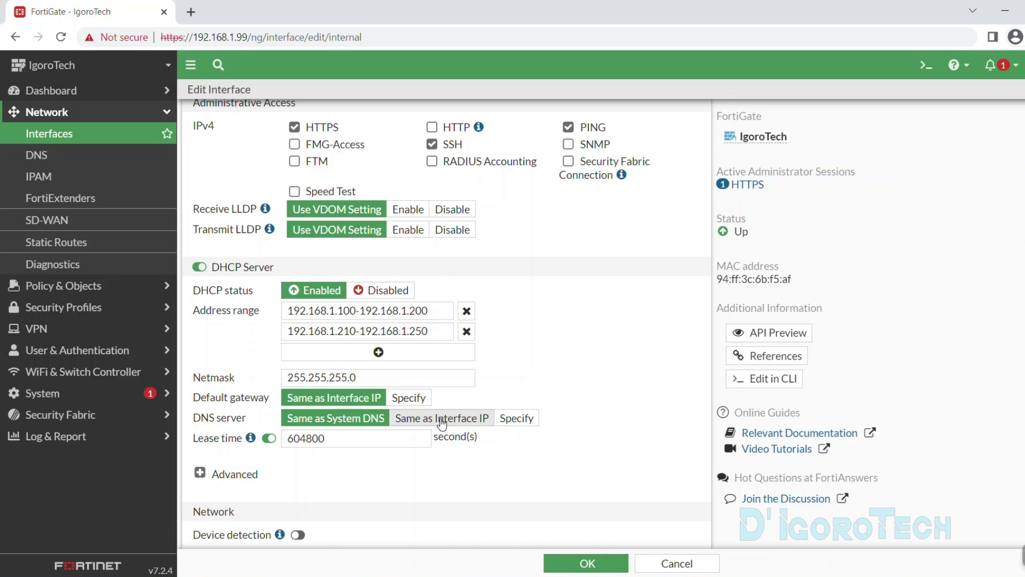
# Switch the DHCP DNS server option to Specify and add 192.168.1.1 as DNS server 1
pyautogui.click(516, 420)
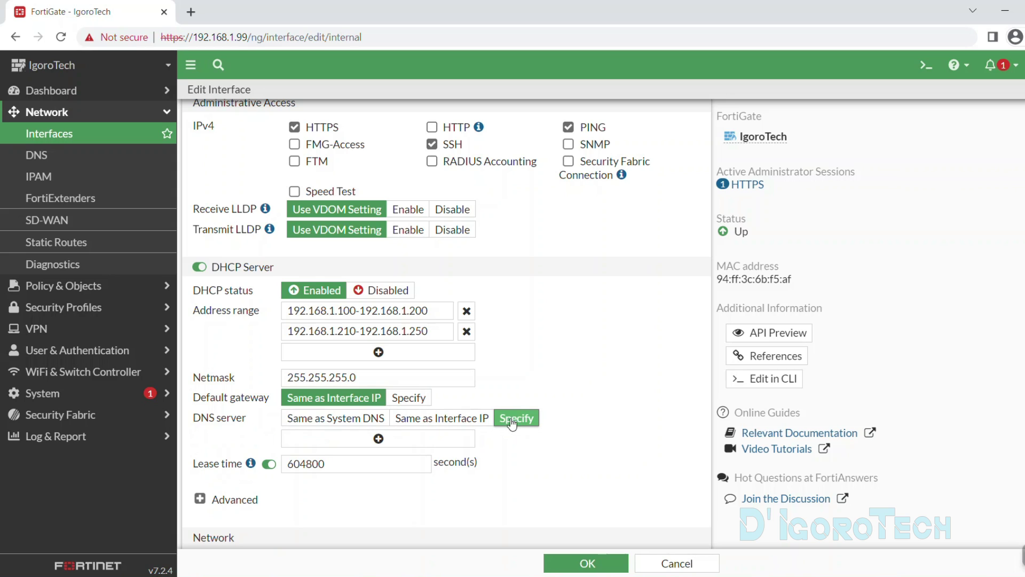
pyautogui.click(379, 440)
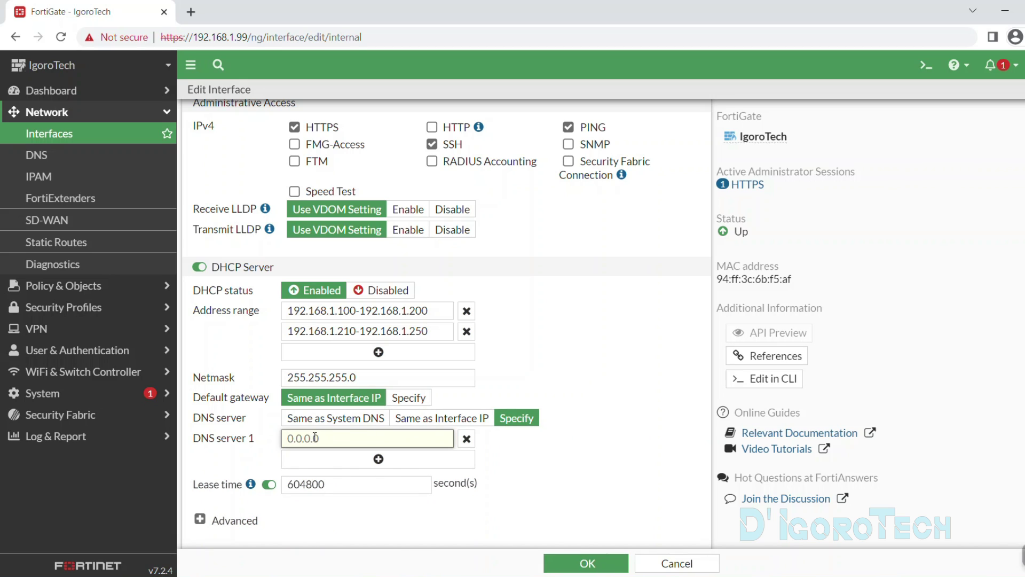
pyautogui.write('192.')
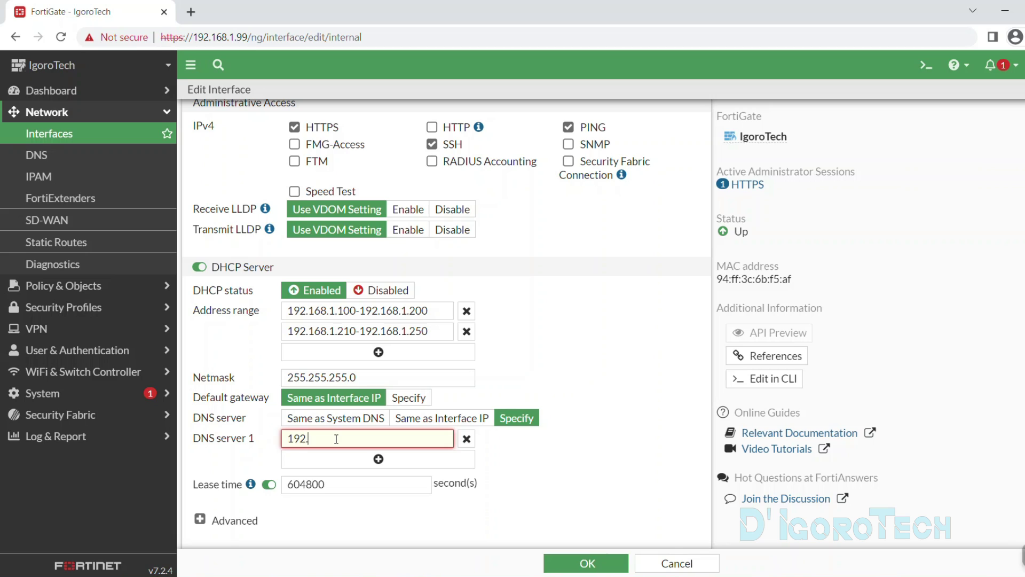
pyautogui.write('168.1.1')
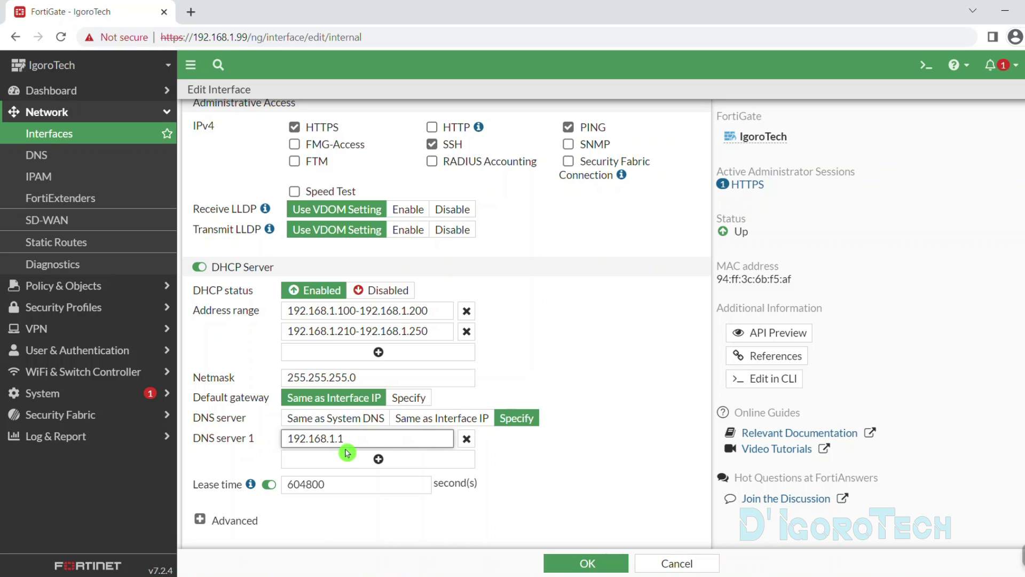
# Change DNS server 1 to 8.8.8.8 and add 1.1.1.1 as DNS server 2
pyautogui.moveTo(349, 438); pyautogui.dragTo(272, 440)
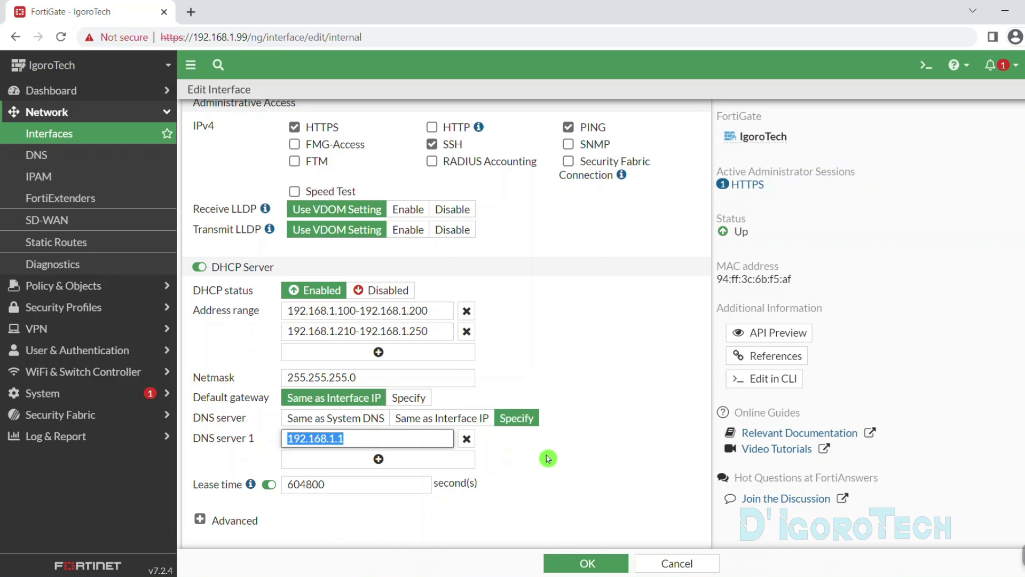
pyautogui.write('8.8.8.')
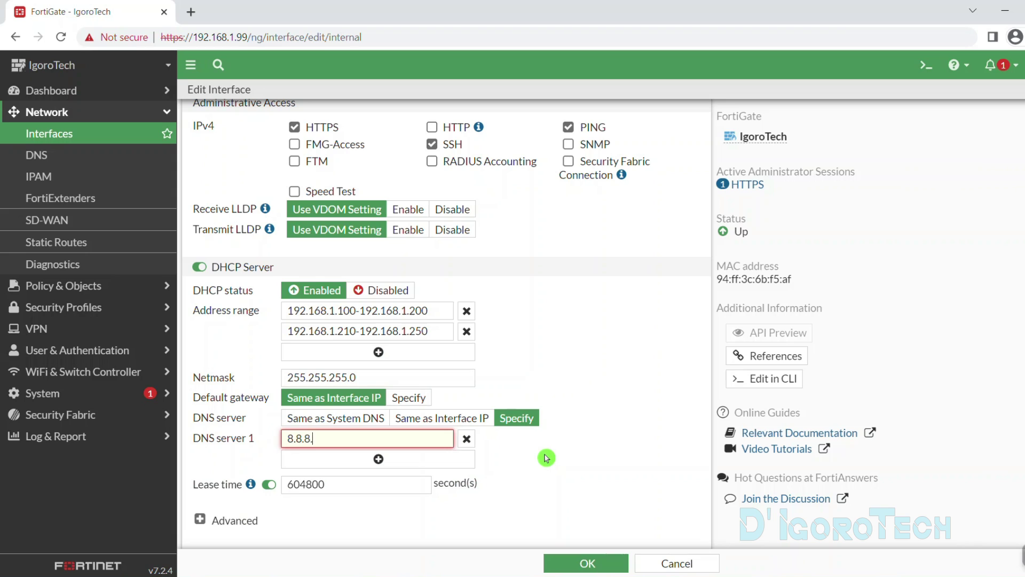
pyautogui.write('8')
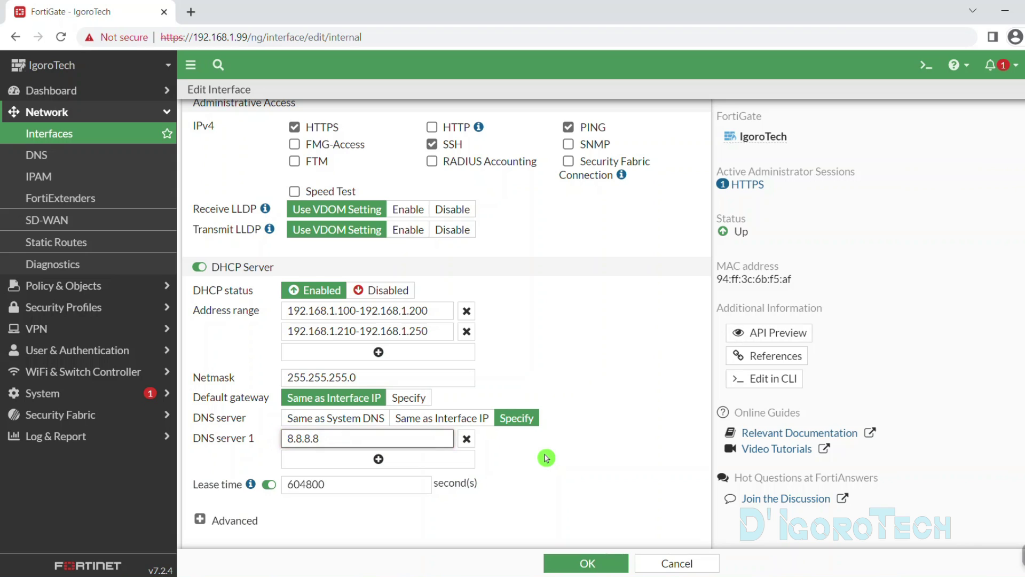
pyautogui.click(374, 469)
pyautogui.click(345, 458)
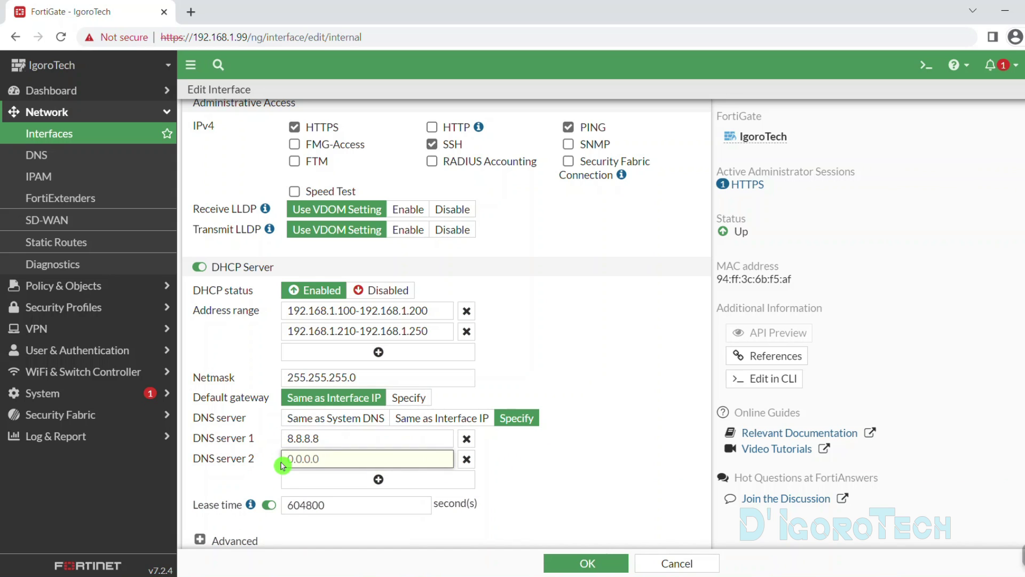
pyautogui.write('1.1')
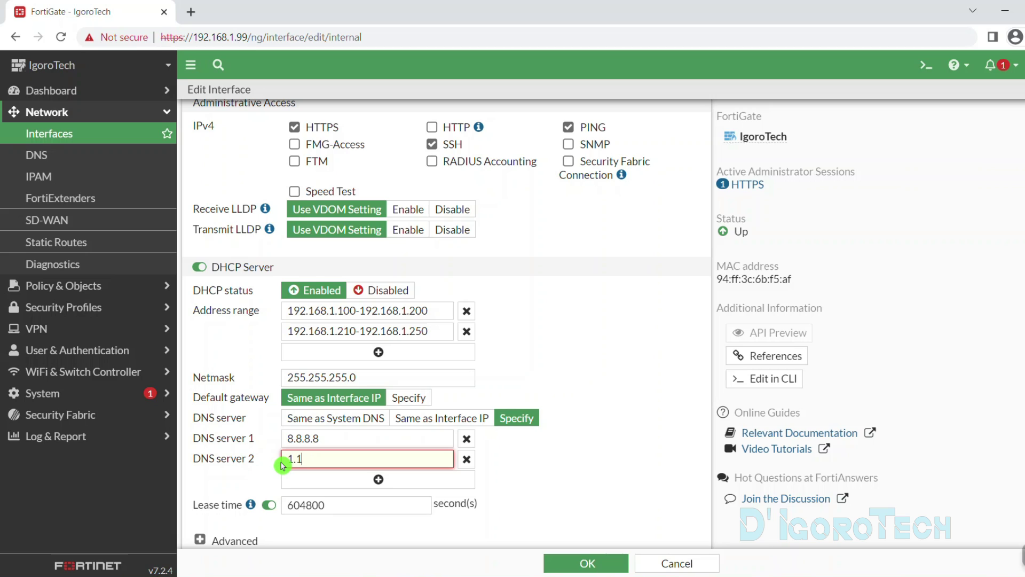
pyautogui.write('.1.1')
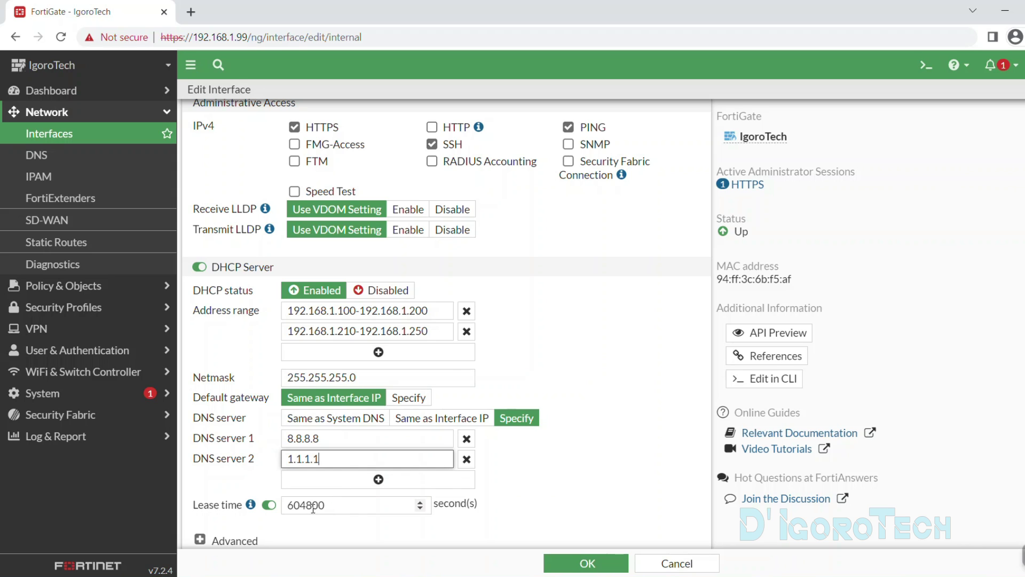
# Check the DHCP lease time and look up how many days 604800 seconds is on Google
pyautogui.scroll(-4, 313, 508)
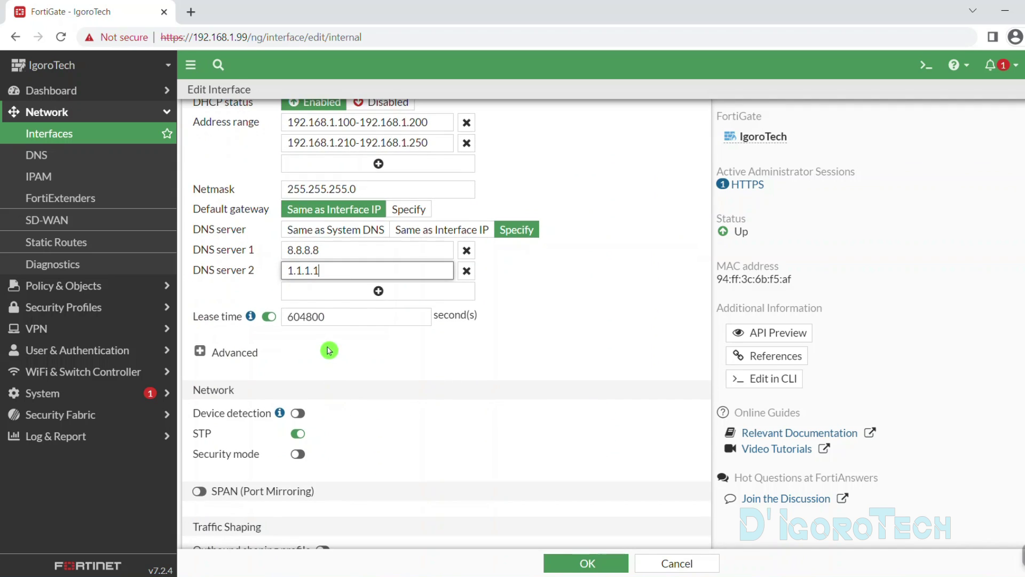
pyautogui.moveTo(325, 318); pyautogui.dragTo(262, 326)
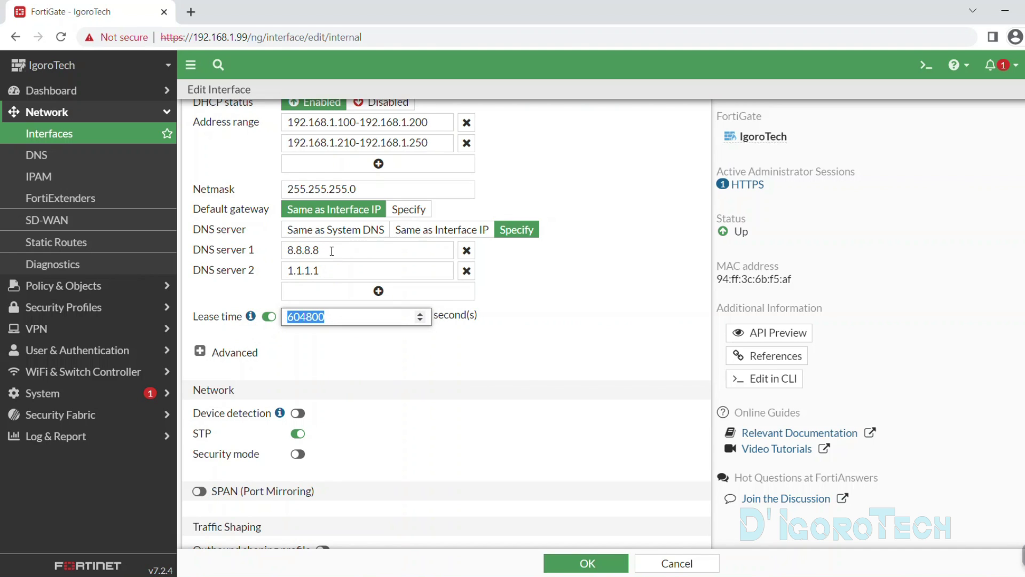
pyautogui.scroll(2, 378, 290)
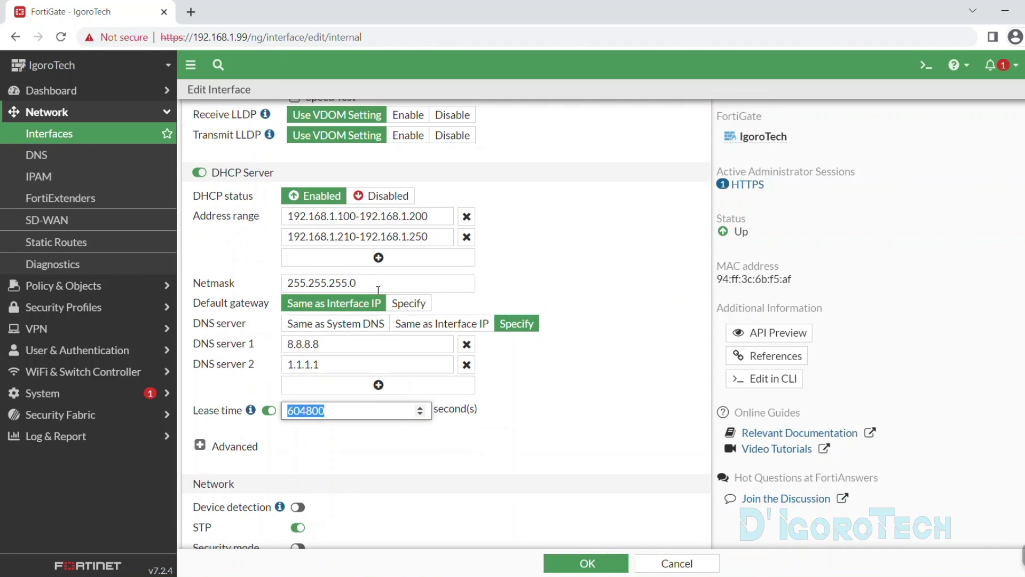
pyautogui.click(331, 410)
pyautogui.moveTo(325, 409); pyautogui.dragTo(290, 407)
pyautogui.click(191, 11)
pyautogui.write('google.com')
pyautogui.press('Return')
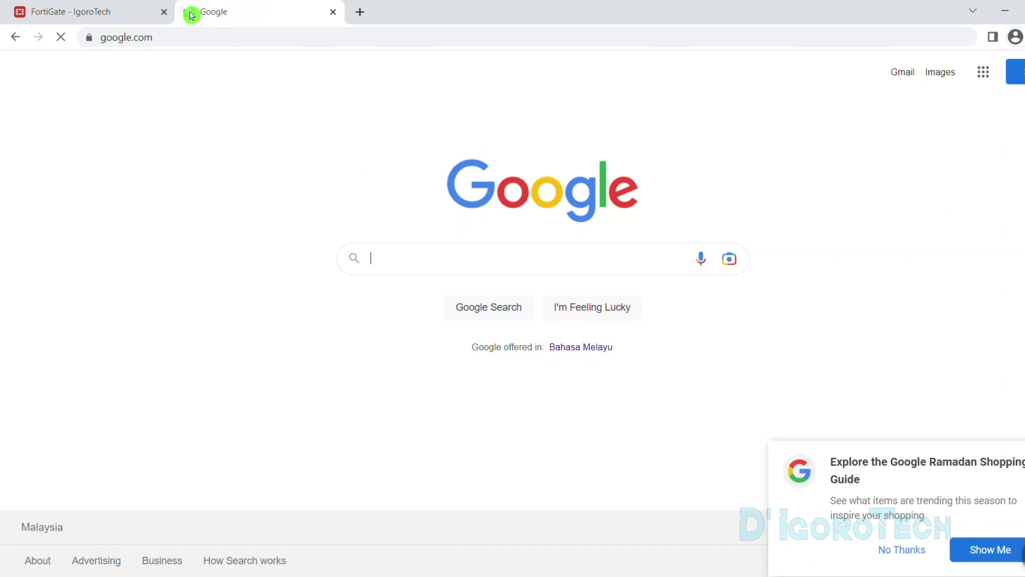
pyautogui.write('604800 seconds to days')
pyautogui.press('Return')
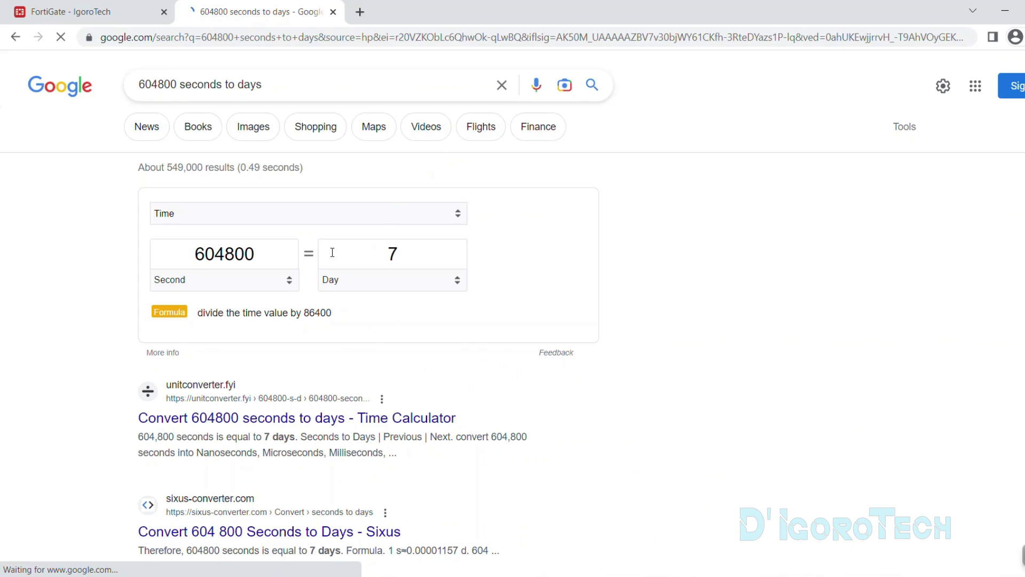
pyautogui.moveTo(389, 240)
pyautogui.mouseDown()
pyautogui.moveTo(389, 290)
pyautogui.moveTo(348, 289)
pyautogui.mouseUp()
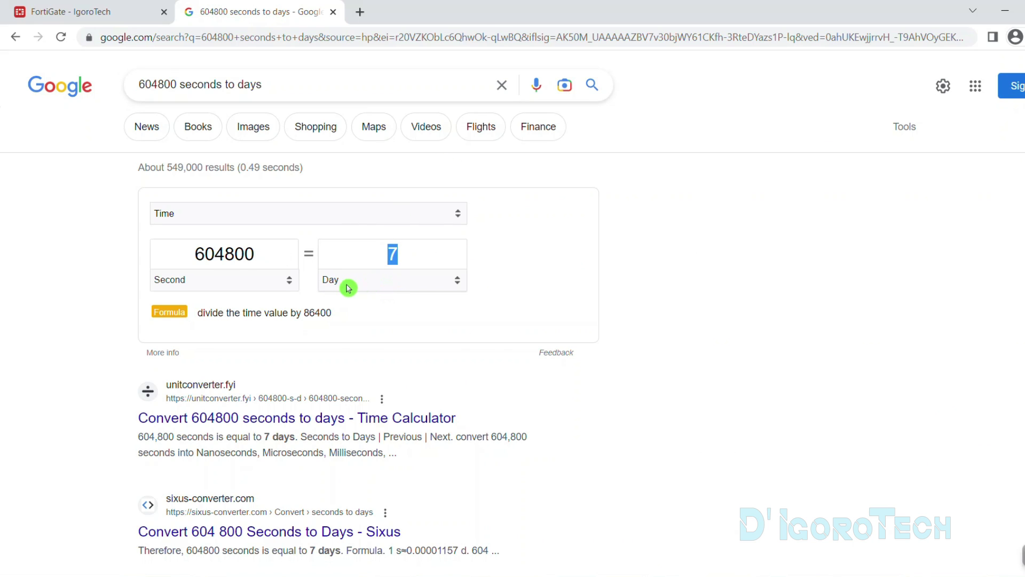
# Switch the converter's result unit to Hour, enter 8 hours, and copy the equivalent number of seconds
pyautogui.click(348, 288)
pyautogui.click(338, 352)
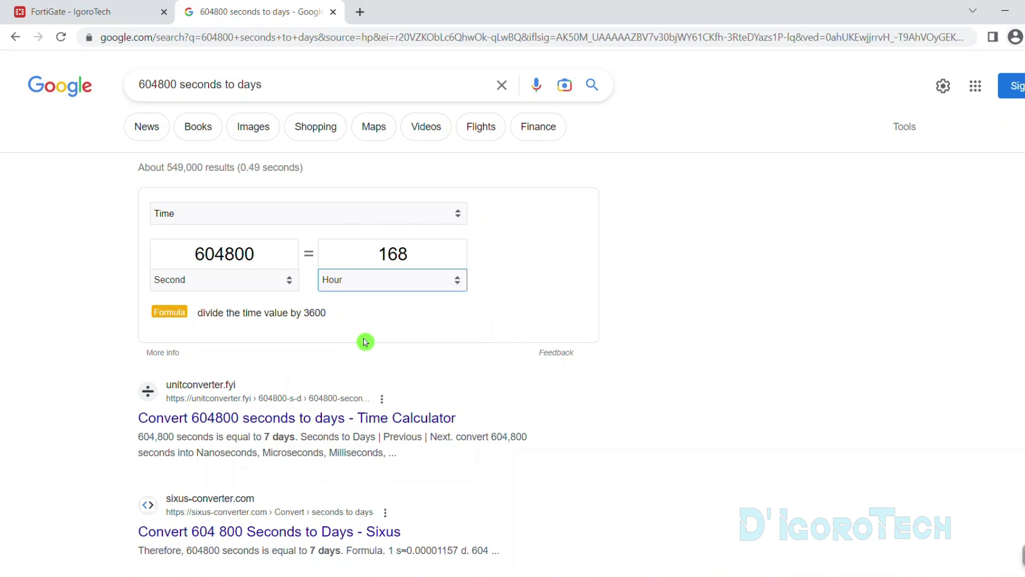
pyautogui.moveTo(383, 254); pyautogui.dragTo(417, 253)
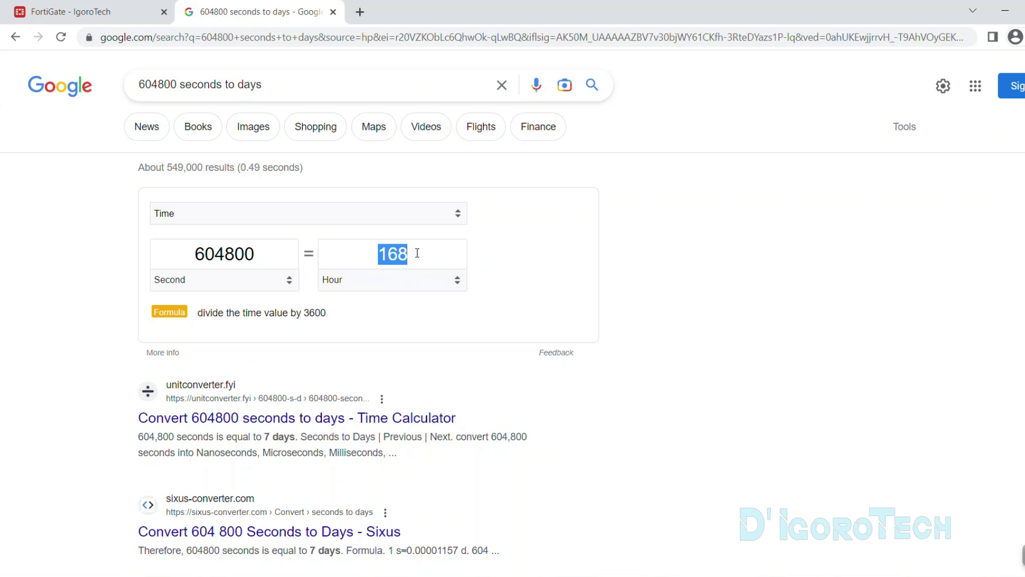
pyautogui.write('8')
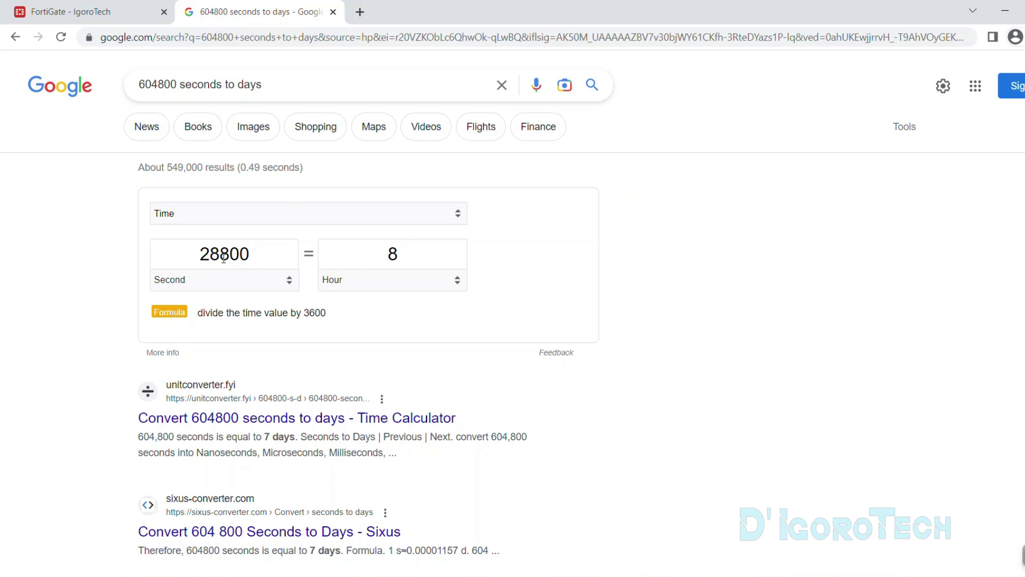
pyautogui.moveTo(203, 254); pyautogui.dragTo(250, 253)
pyautogui.hotkey('ctrl', 'c')
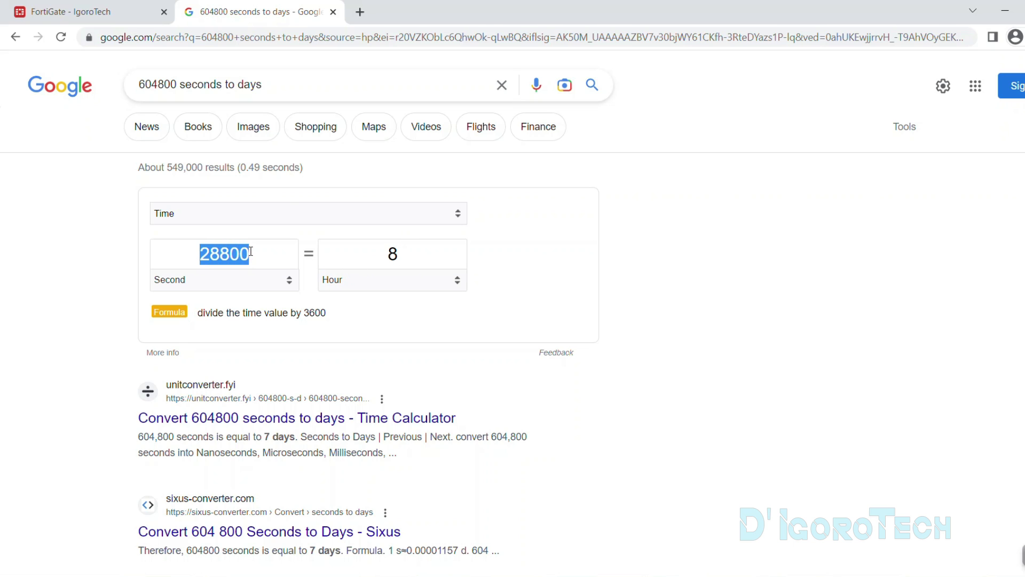
# Return to the FortiGate interface settings and set the DHCP lease time to 28800 seconds
pyautogui.click(85, 12)
pyautogui.moveTo(325, 317); pyautogui.dragTo(285, 318)
pyautogui.hotkey('ctrl', 'v')
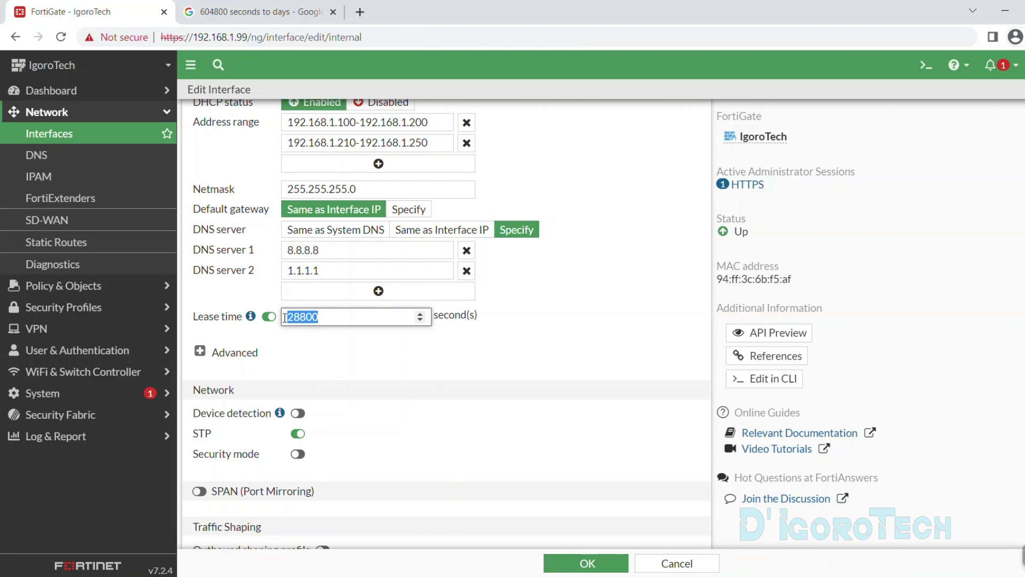
# Review the DHCP server's address ranges, both DNS servers and the lease time
pyautogui.scroll(2, 327, 321)
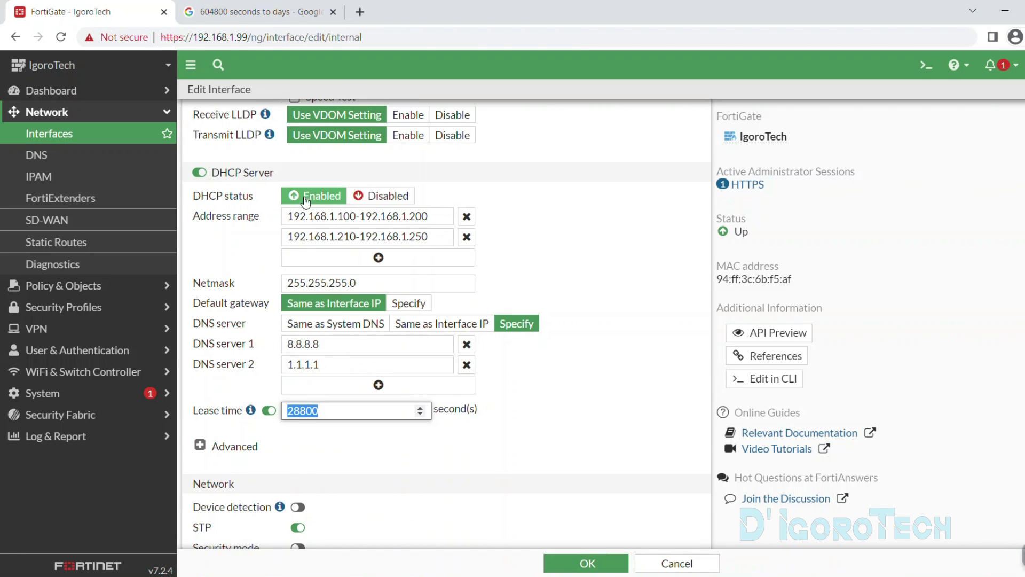
pyautogui.moveTo(287, 216); pyautogui.dragTo(286, 240)
pyautogui.click(430, 237)
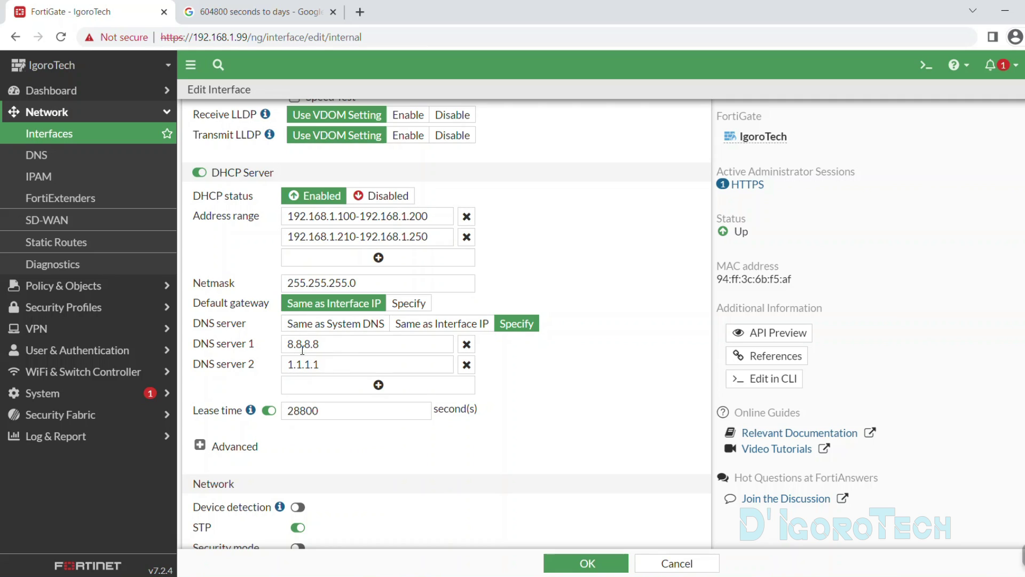
pyautogui.click(321, 345)
pyautogui.moveTo(320, 345); pyautogui.dragTo(283, 364)
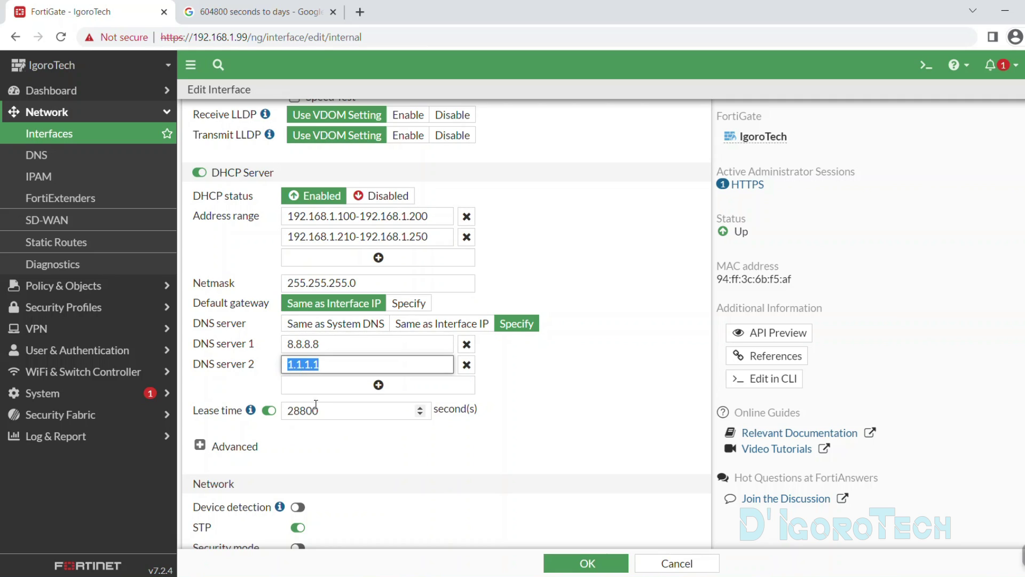
pyautogui.click(320, 411)
pyautogui.moveTo(320, 410); pyautogui.dragTo(285, 411)
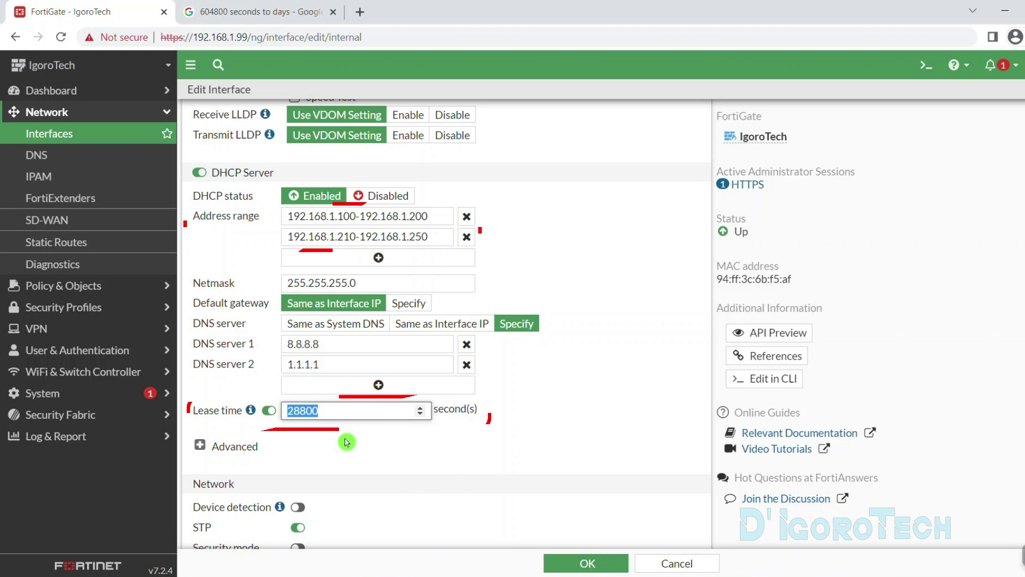
# Expand the advanced DHCP server settings, look through their options, and collapse them again
pyautogui.scroll(-2, 347, 442)
pyautogui.click(200, 352)
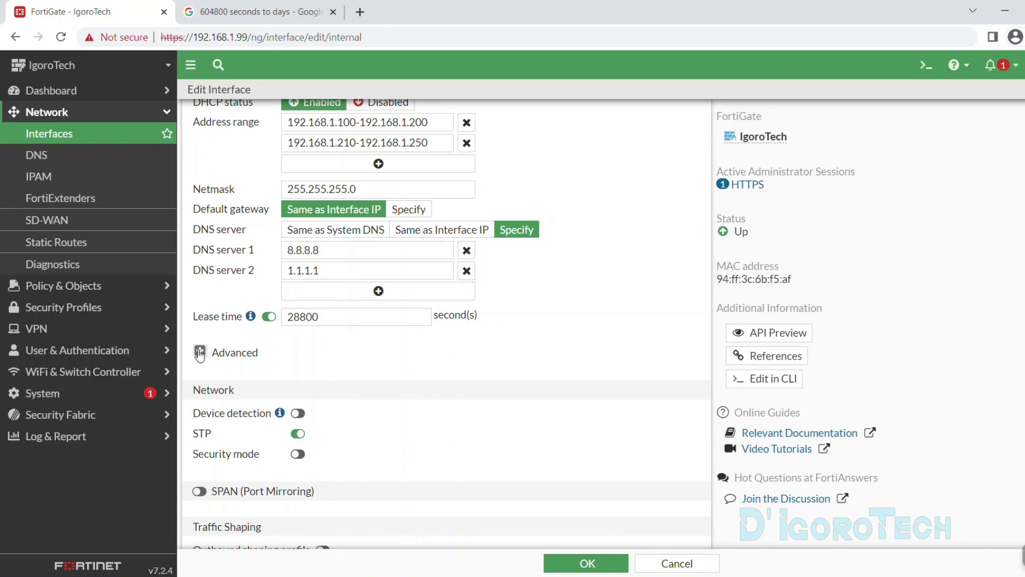
pyautogui.scroll(-5, 358, 438)
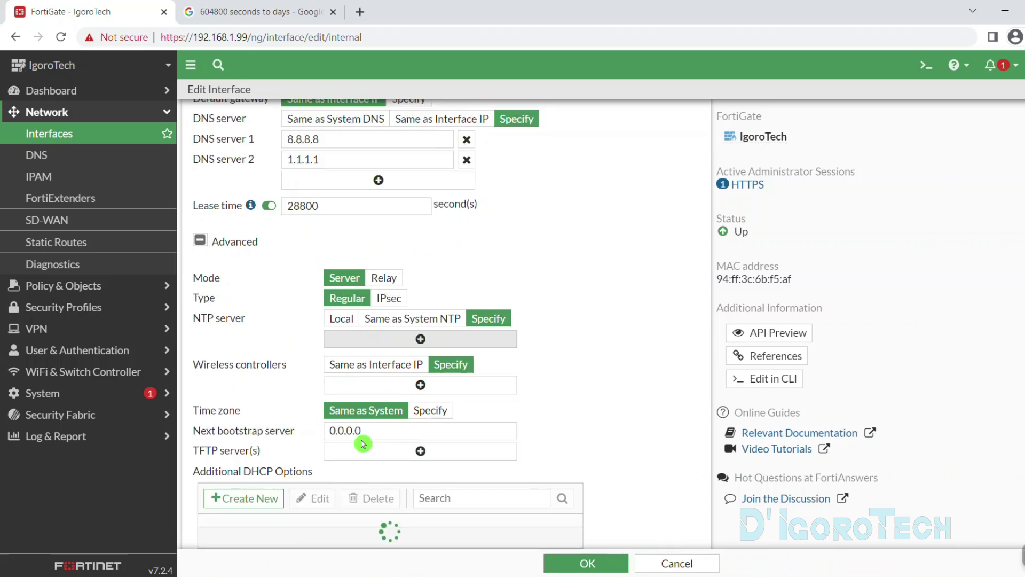
pyautogui.scroll(-2, 299, 388)
pyautogui.scroll(5, 205, 272)
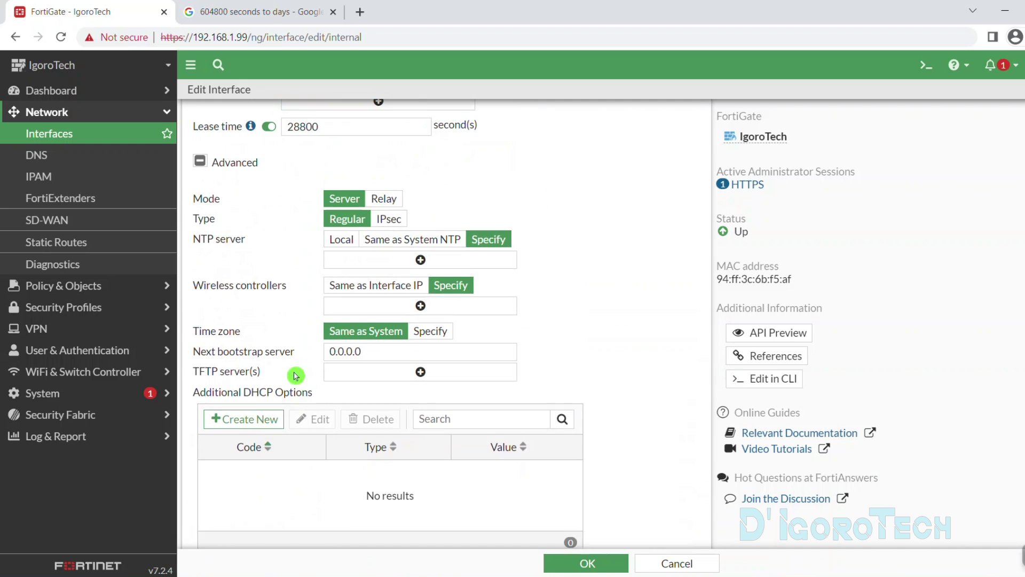
pyautogui.click(201, 257)
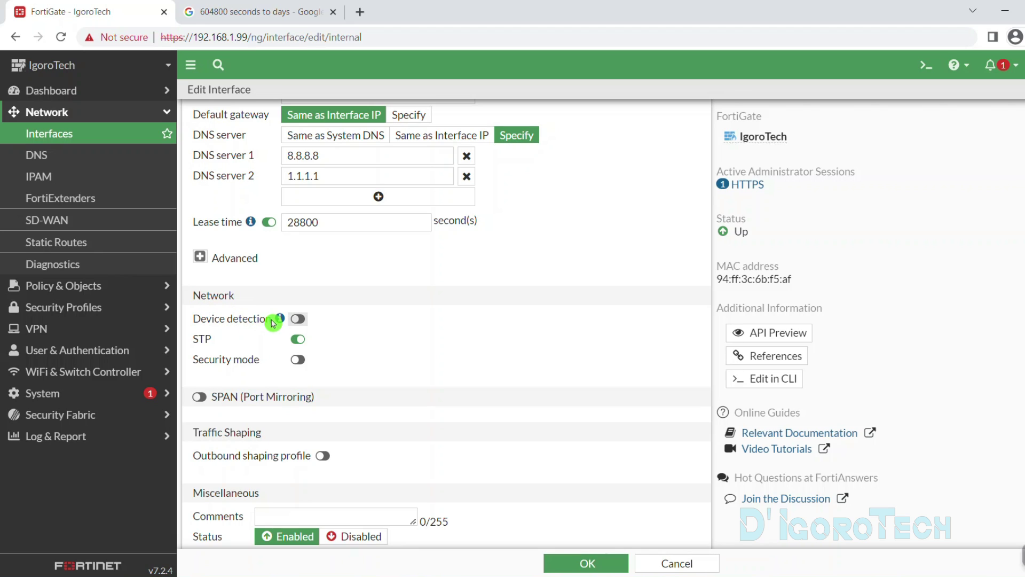
# Turn on device detection for the interface and try saving it, backing out at the confirmation
pyautogui.moveTo(278, 322)
pyautogui.click(298, 319)
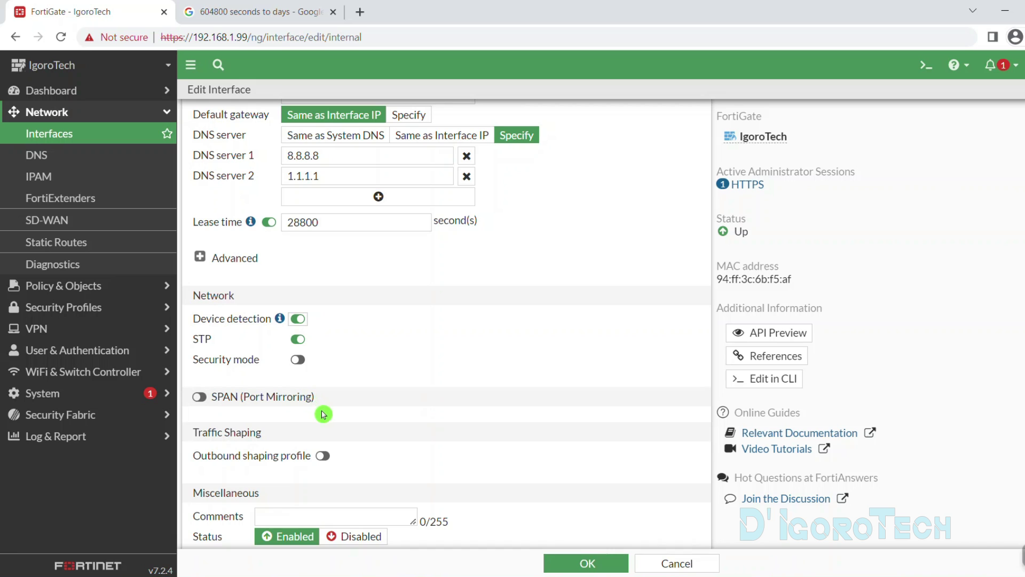
pyautogui.scroll(-1, 323, 419)
pyautogui.click(338, 482)
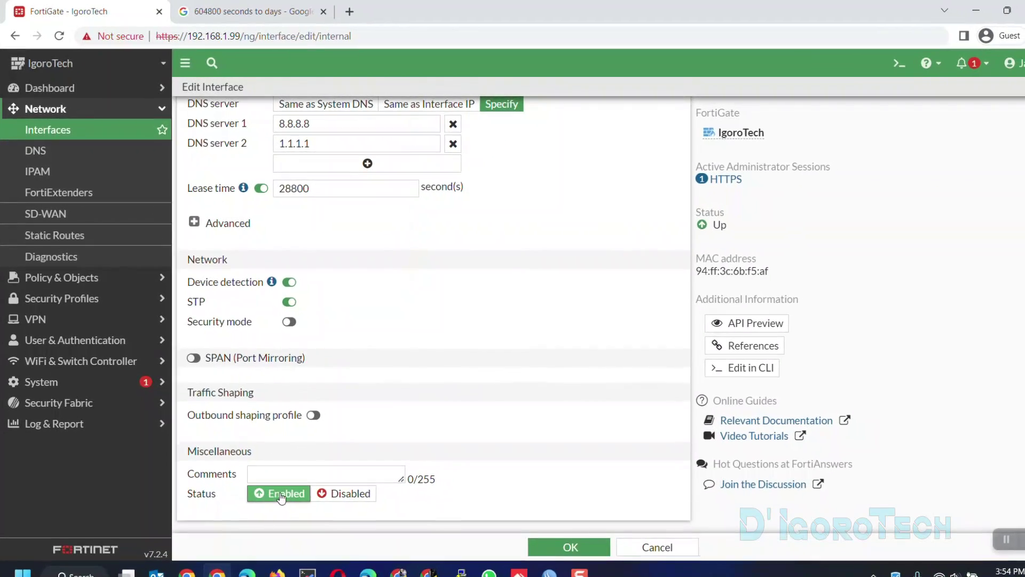
pyautogui.click(547, 531)
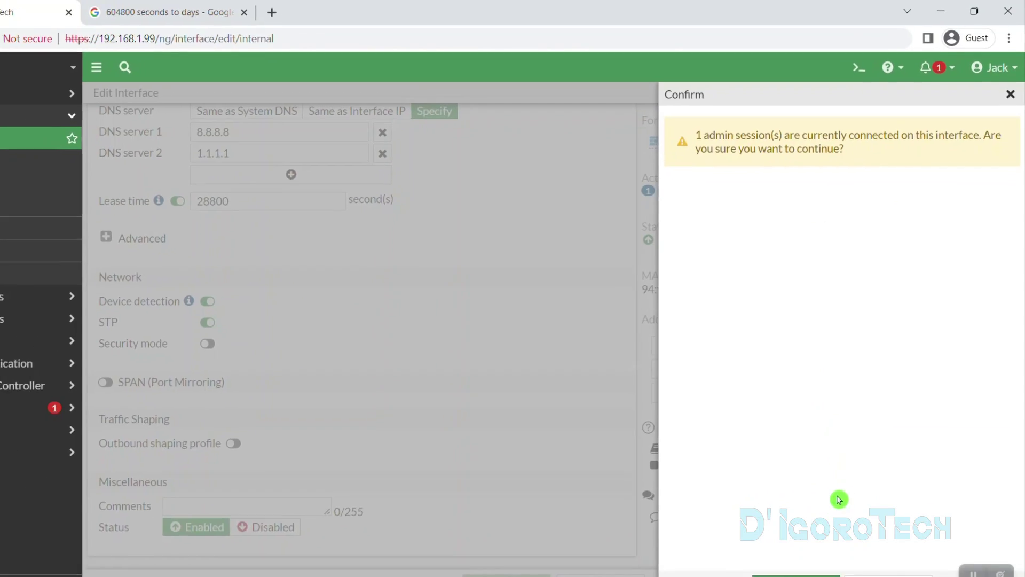
pyautogui.click(899, 532)
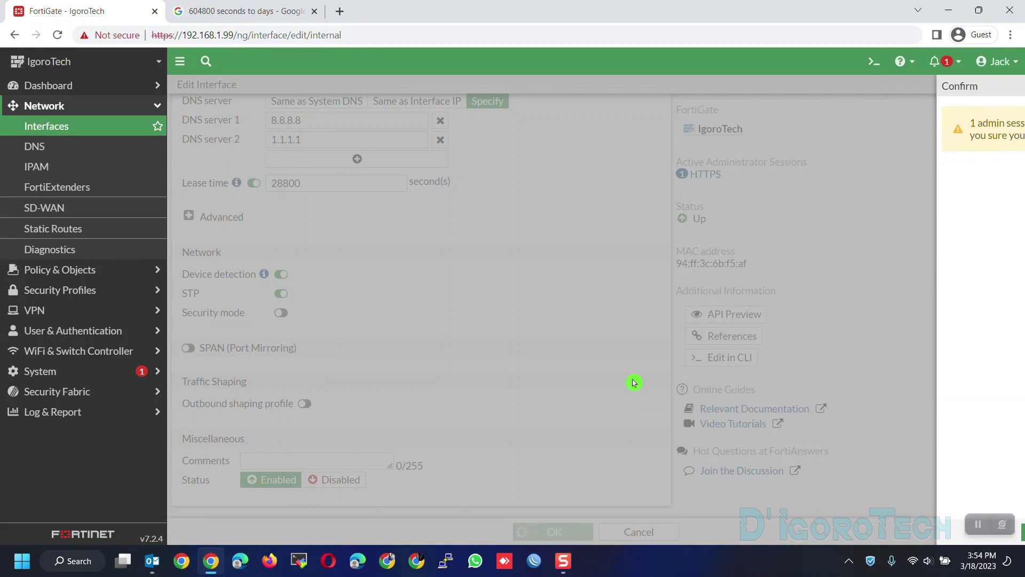
# Compare the interface's IP address with the one in the browser's URL, and save the interface changes with confirmation
pyautogui.scroll(10, 634, 383)
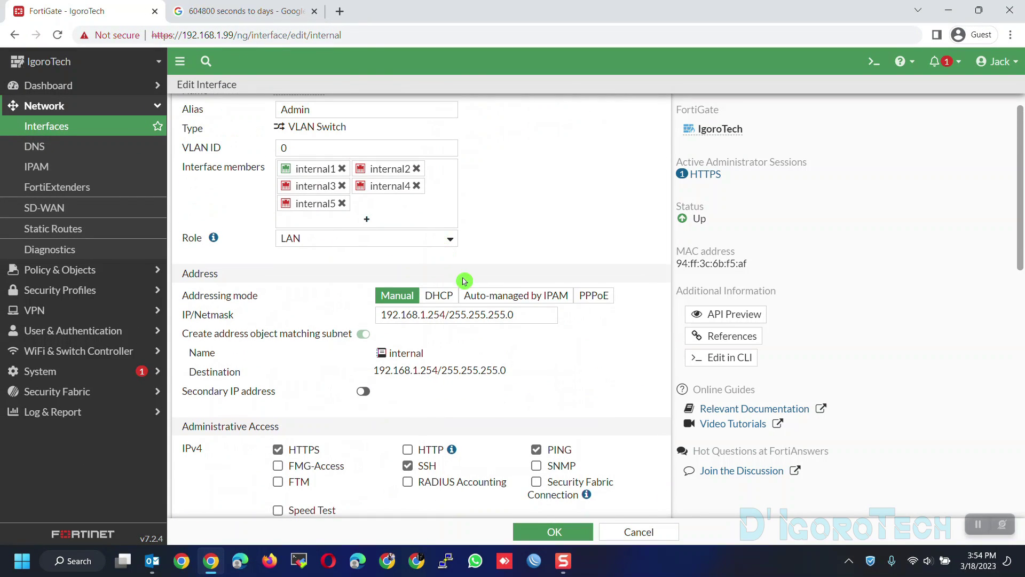
pyautogui.doubleClick(383, 315)
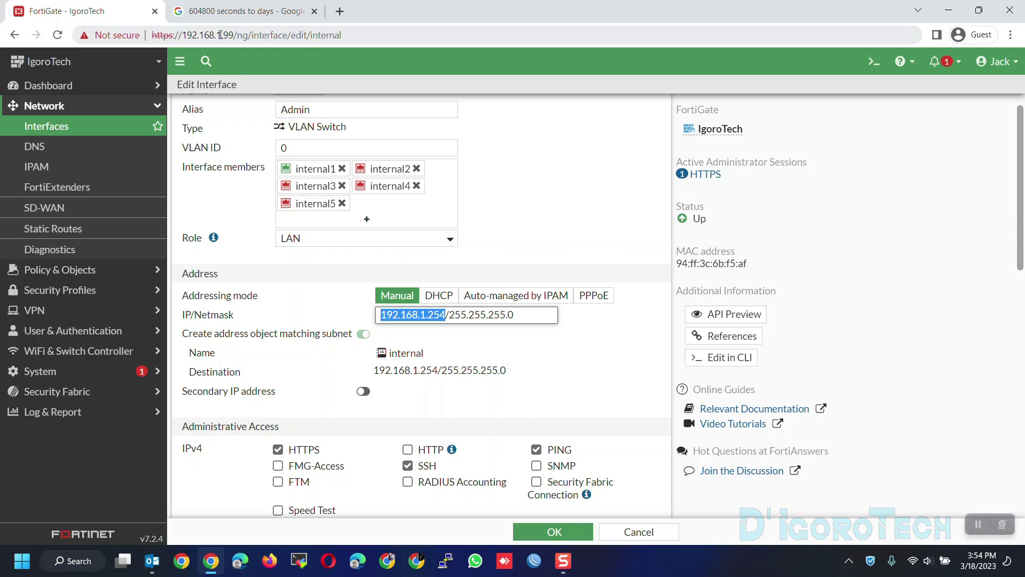
pyautogui.moveTo(220, 35); pyautogui.dragTo(230, 34)
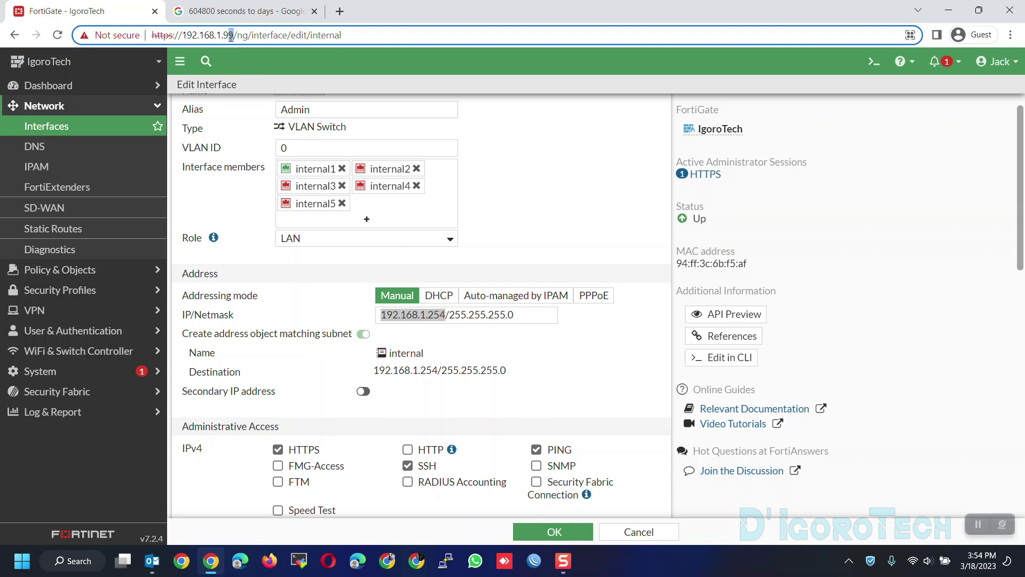
pyautogui.click(560, 528)
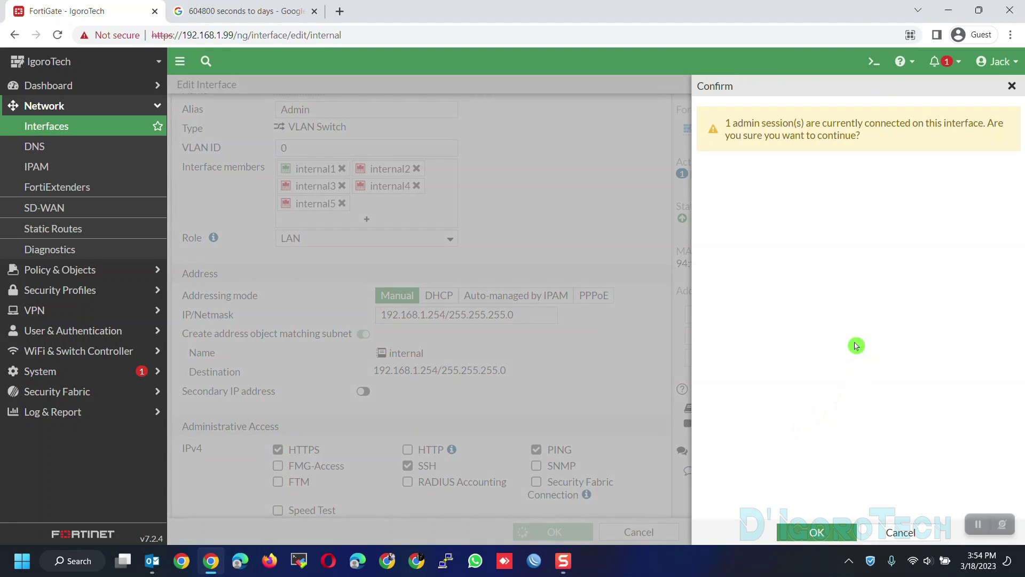
pyautogui.click(828, 532)
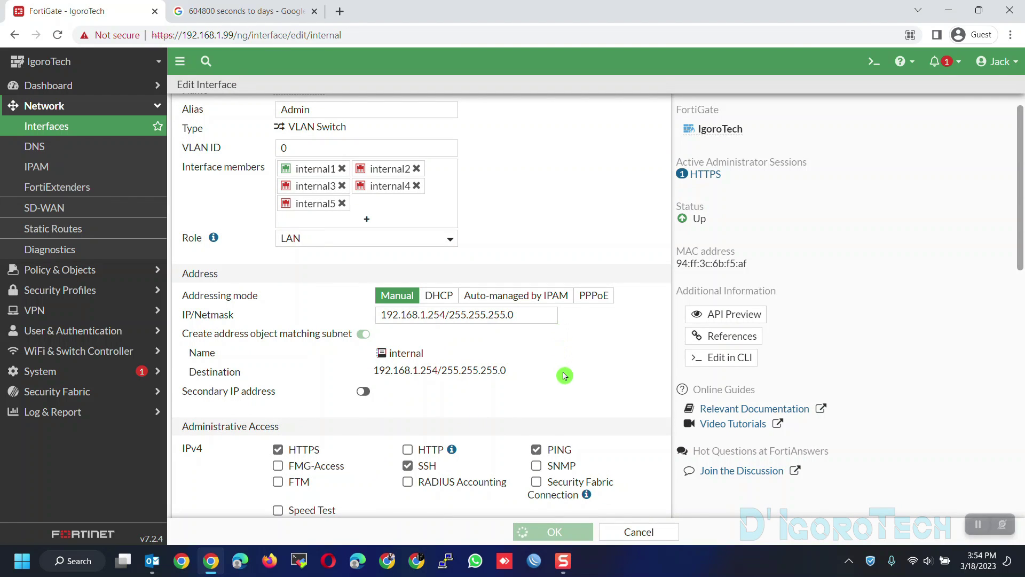
pyautogui.click(198, 36)
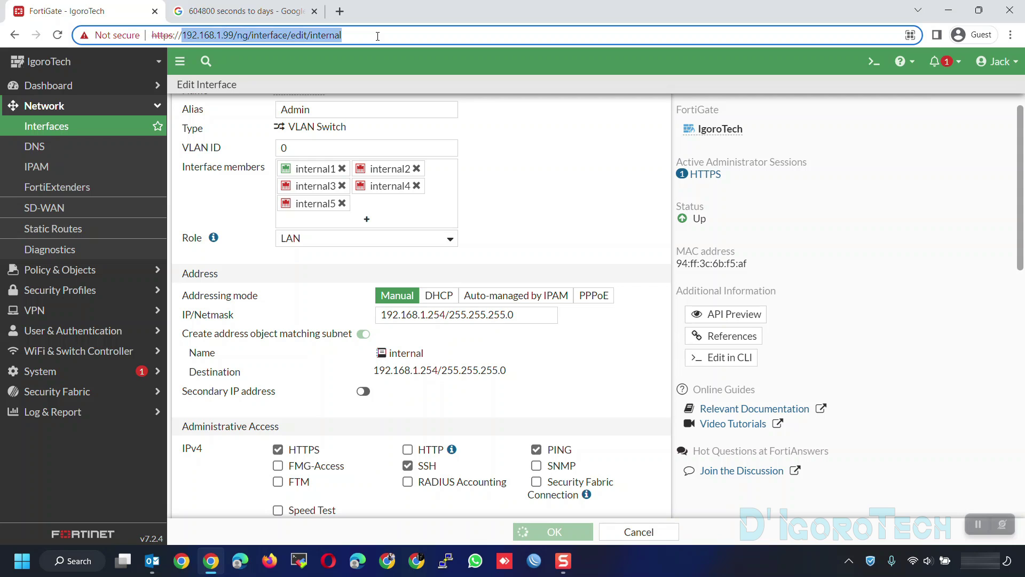
pyautogui.write('https://192.168.1.254')
pyautogui.press('Return')
pyautogui.click(341, 325)
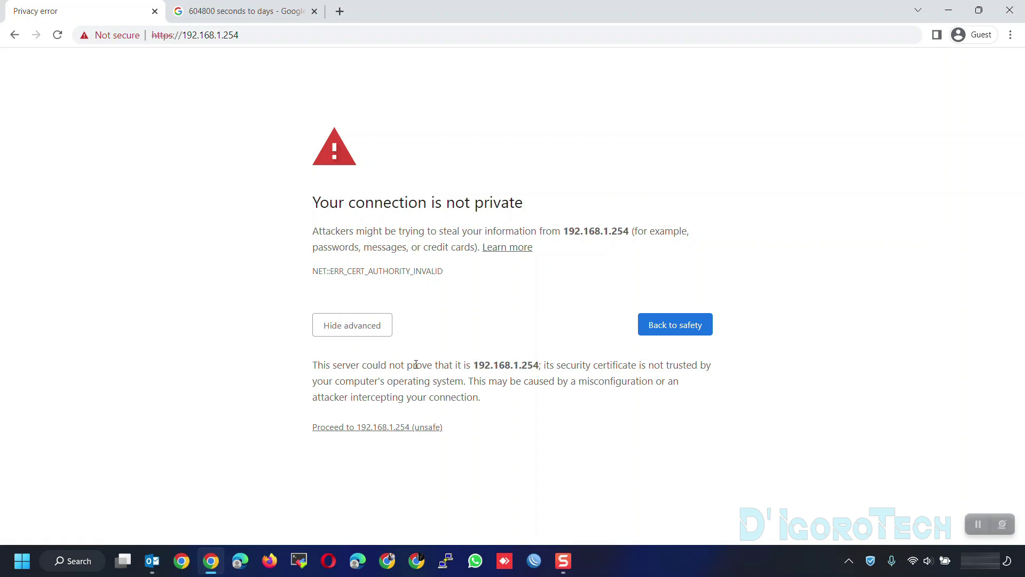
pyautogui.click(353, 428)
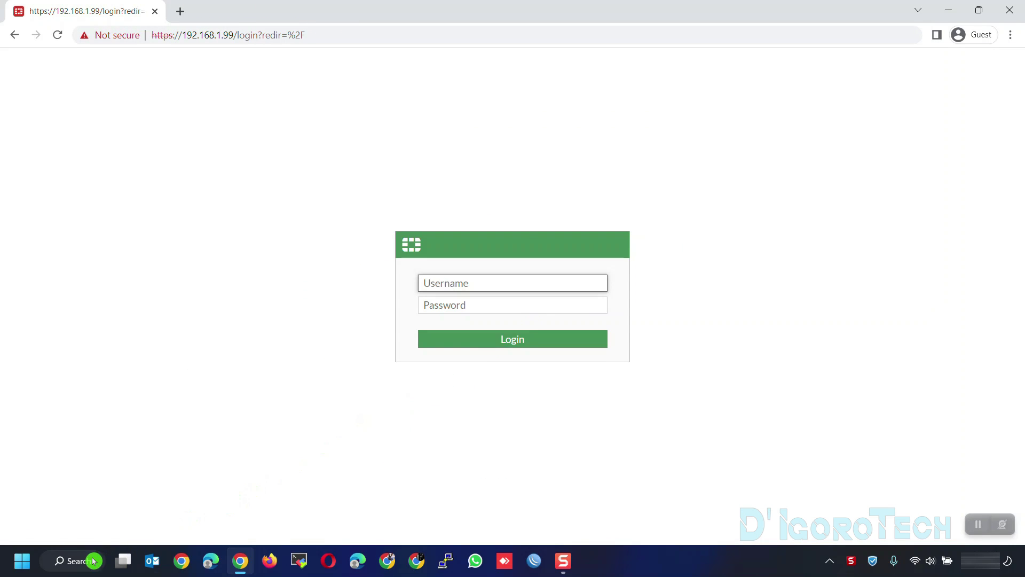
# Open Network Connections with ncpa.cpl and bring up the Internet Protocol Version 4 properties of the Ethernet 4 adapter
pyautogui.click(93, 560)
pyautogui.write('ncpa.cpl')
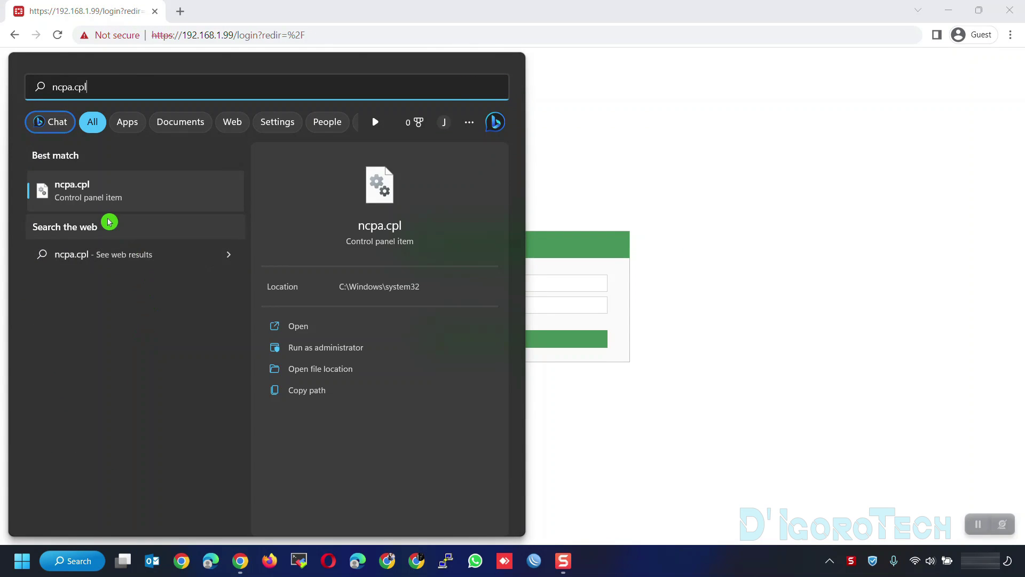
pyautogui.press('Return')
pyautogui.rightClick(524, 261)
pyautogui.click(560, 383)
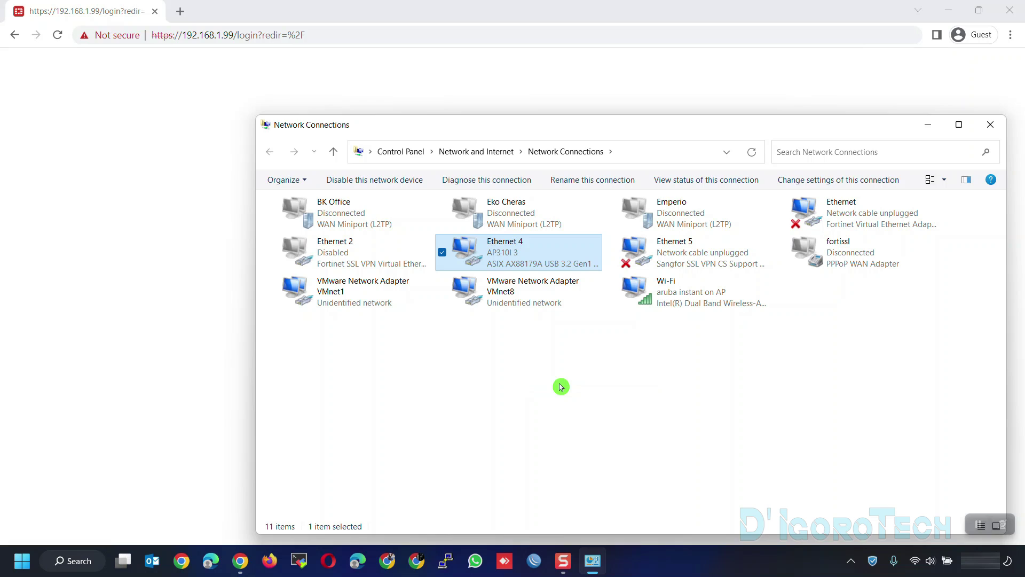
pyautogui.click(427, 361)
pyautogui.click(459, 403)
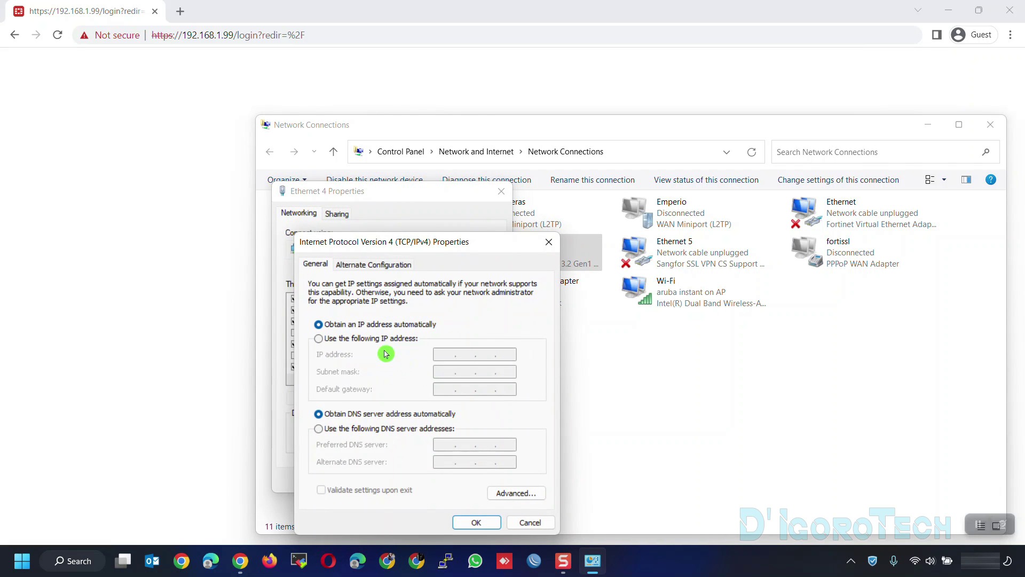
# Assign Ethernet 4 the static IP address 192.168.1.100 with subnet mask 255.255.255.0, and save the adapter settings
pyautogui.click(356, 338)
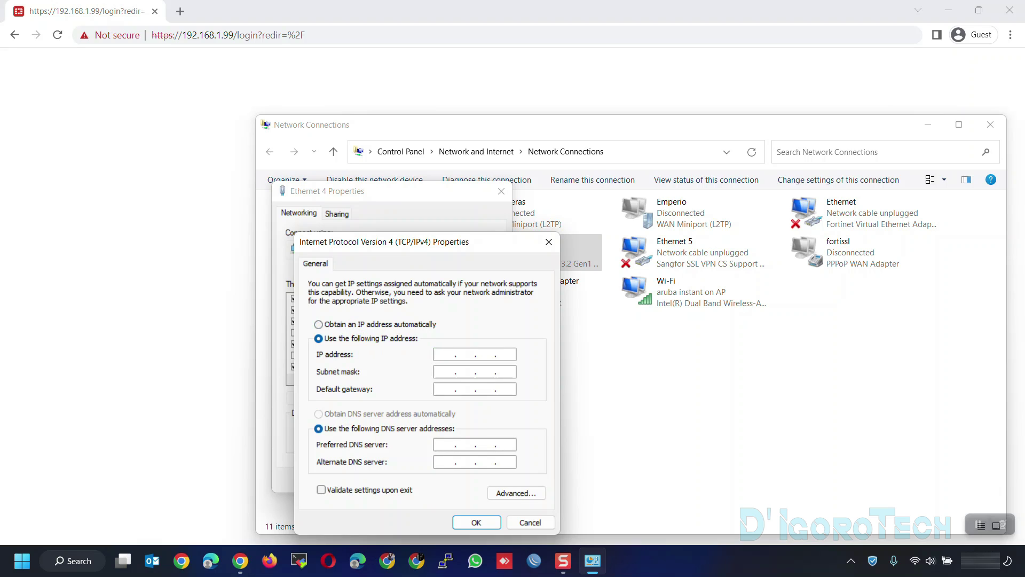
pyautogui.write('00')
pyautogui.press('Tab')
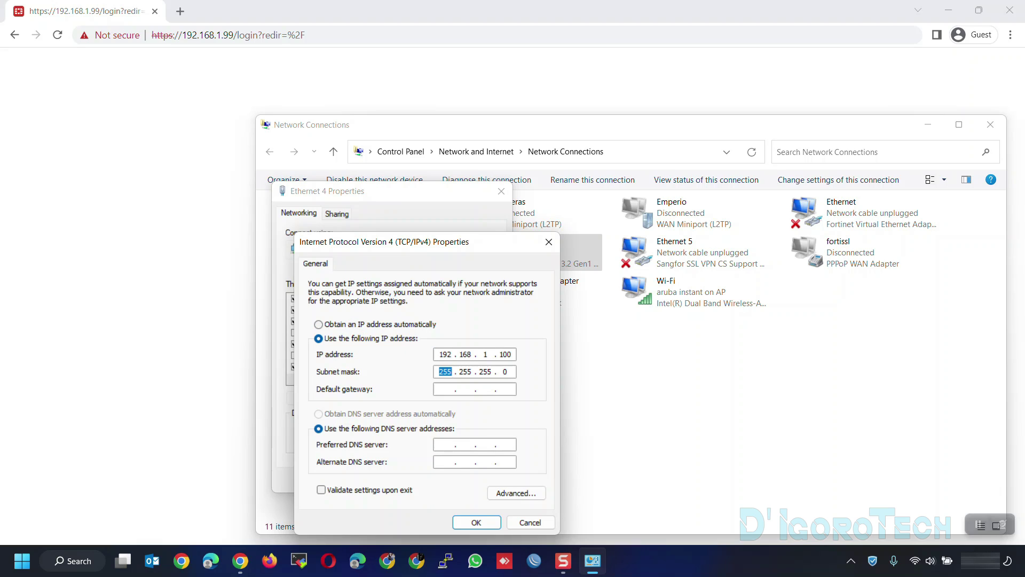
pyautogui.click(453, 390)
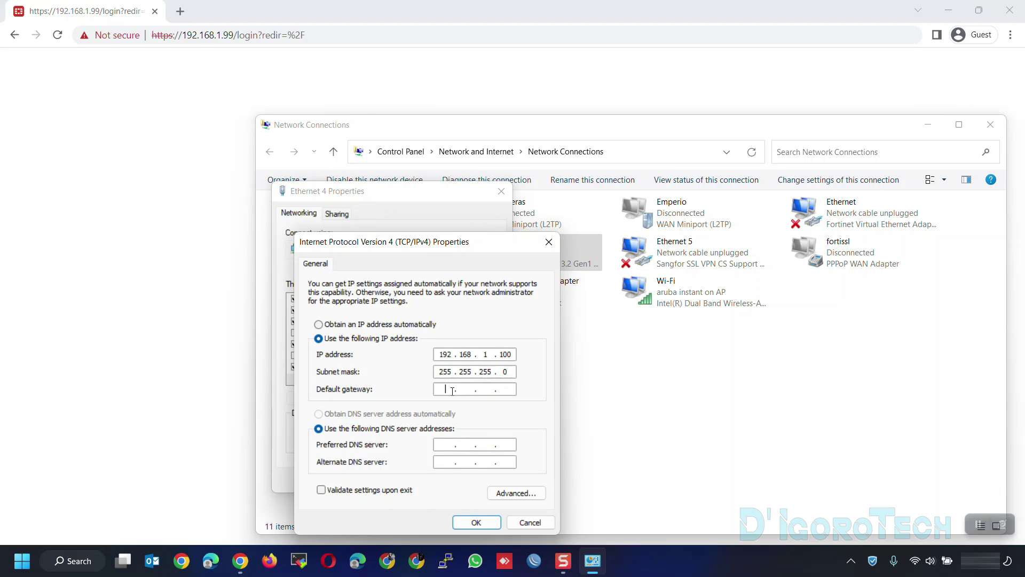
pyautogui.click(475, 522)
pyautogui.click(452, 482)
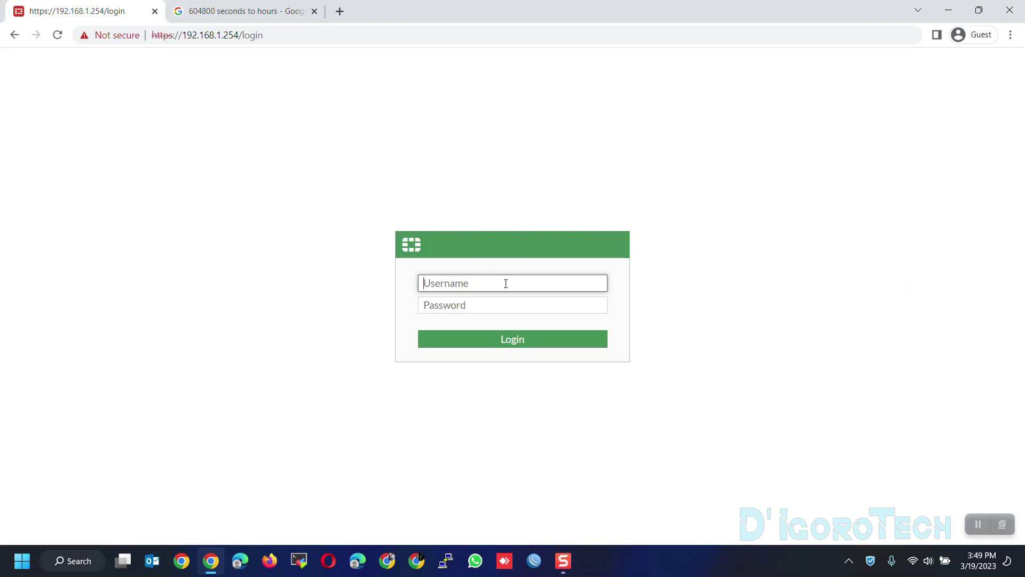
# Log in to the FortiGate at 192.168.1.254 with the administrator's username and password
pyautogui.write('Jack')
pyautogui.press('Tab')
pyautogui.write('••')
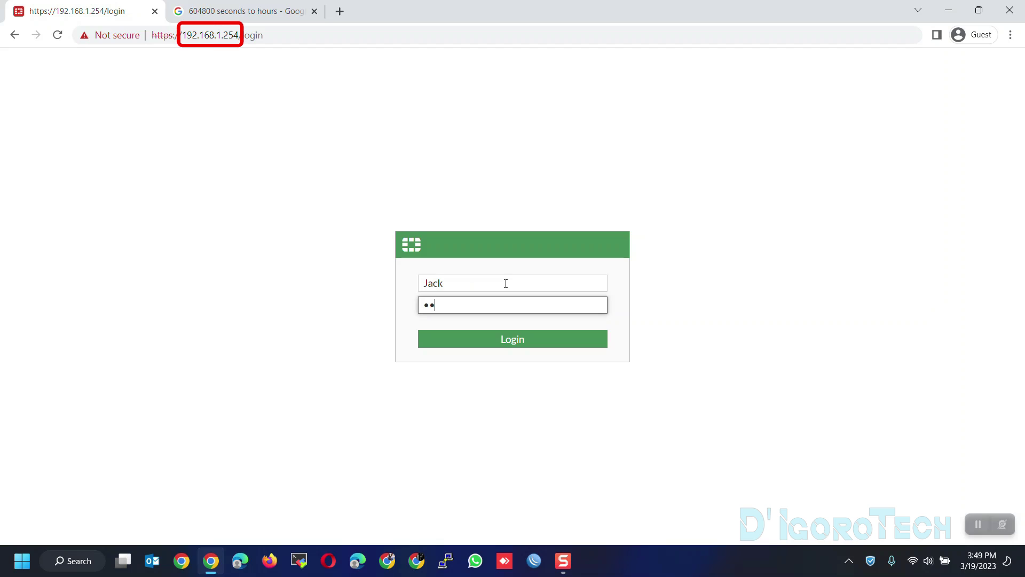
pyautogui.write('•••')
pyautogui.press('Return')
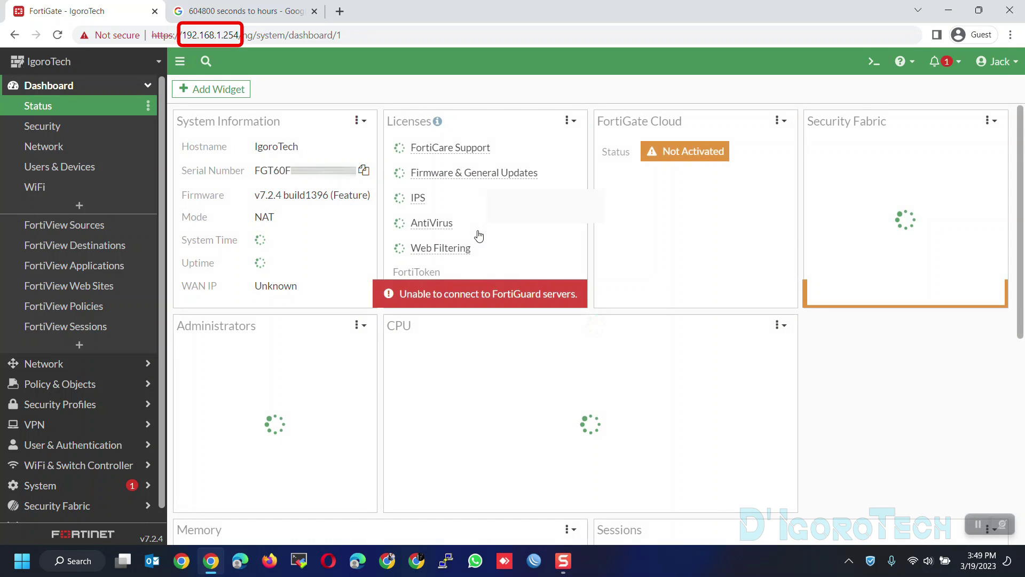
# Show the network interfaces list and collapse the 802.3ad Aggregate, Physical Interface and Tunnel Interface groups
pyautogui.click(70, 363)
pyautogui.click(64, 129)
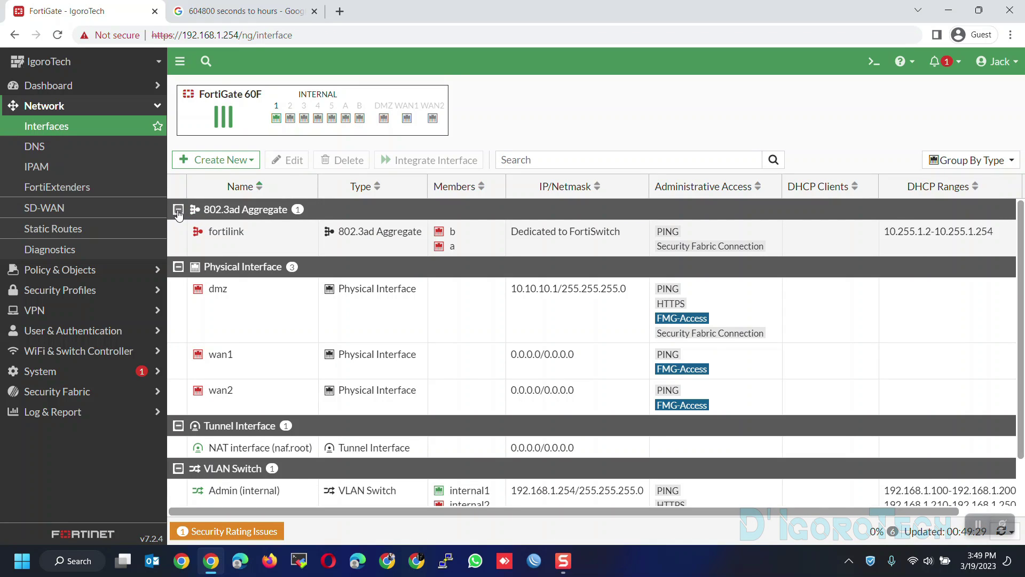
pyautogui.click(179, 212)
pyautogui.click(178, 233)
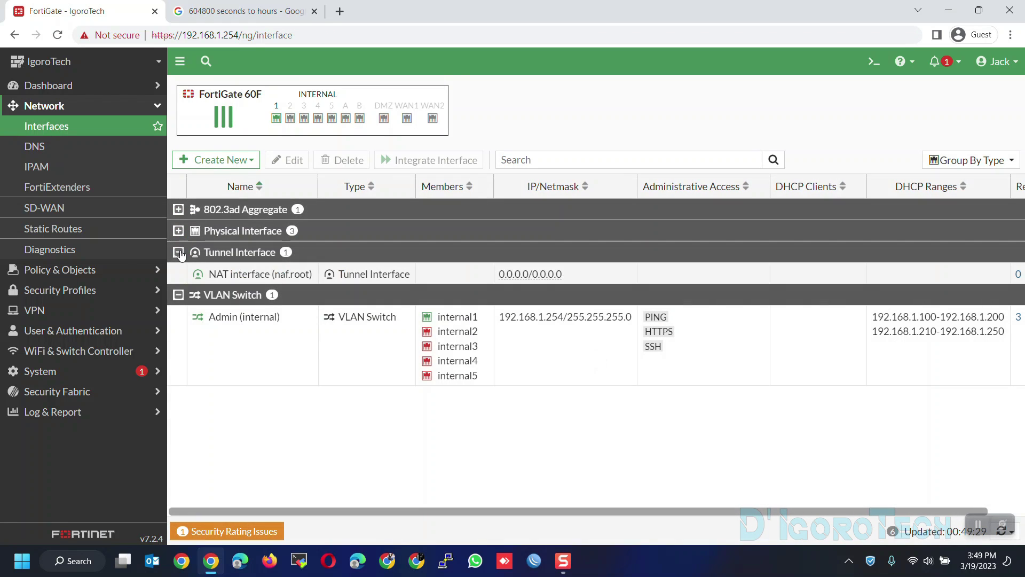
pyautogui.click(178, 252)
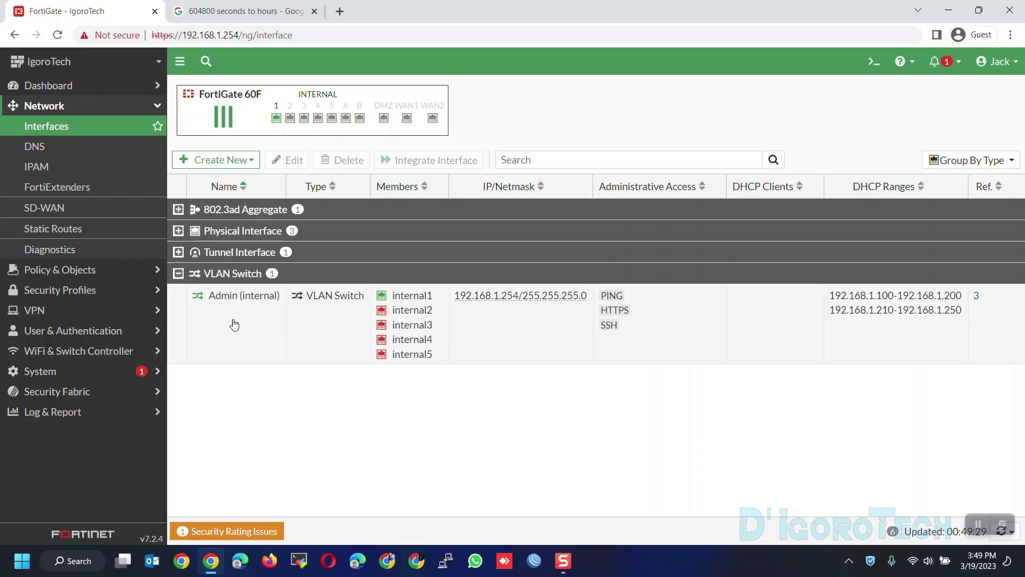
# Compare the Admin (internal) interface's IP address with the address in the browser's URL
pyautogui.click(228, 322)
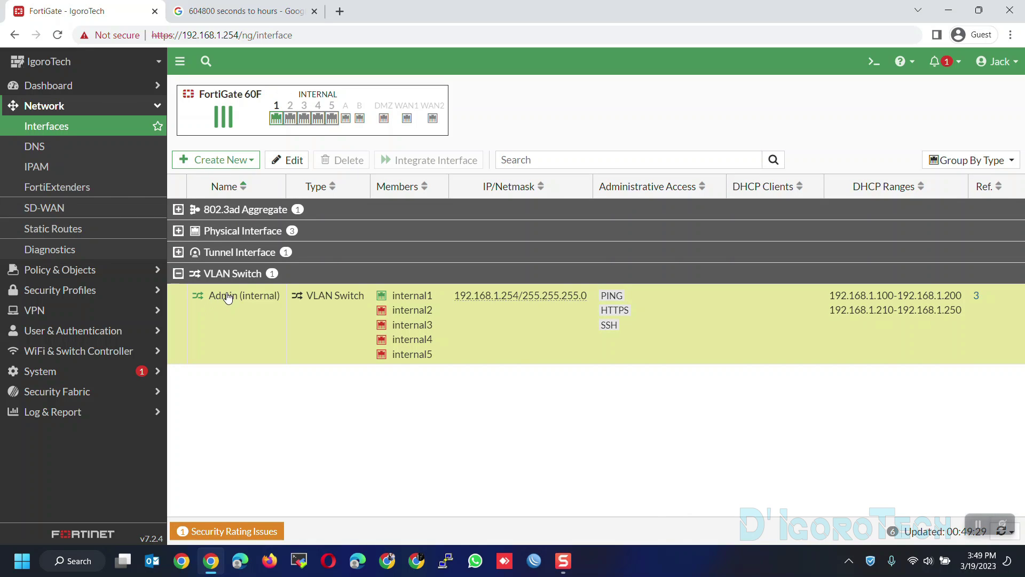
pyautogui.moveTo(455, 302); pyautogui.dragTo(518, 302)
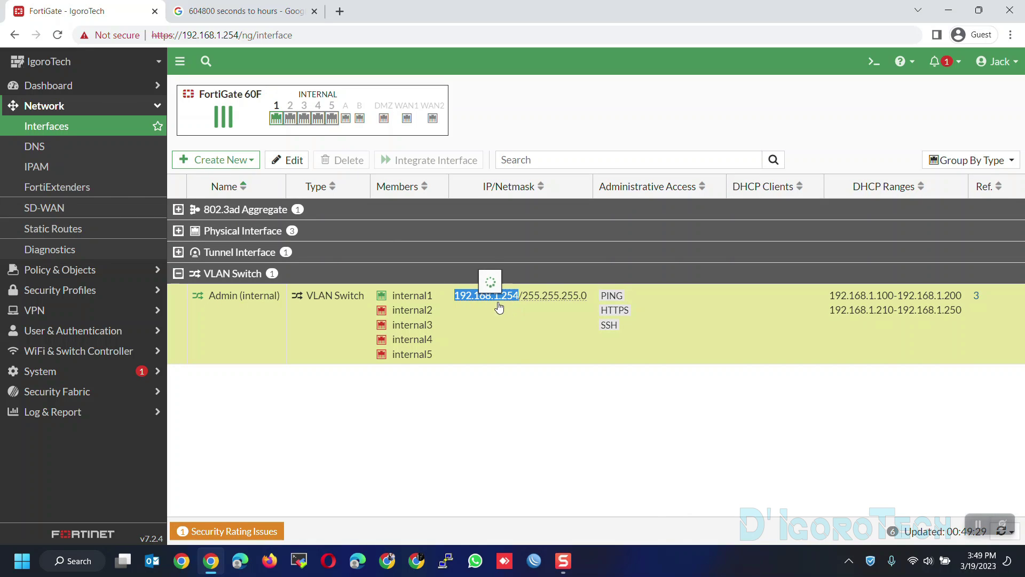
pyautogui.moveTo(182, 35); pyautogui.dragTo(239, 34)
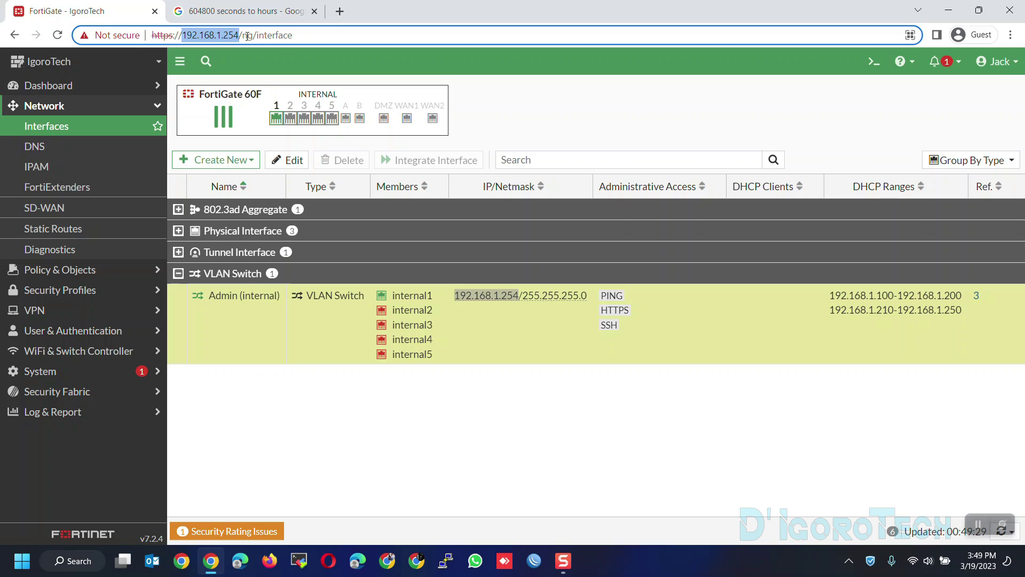
pyautogui.click(647, 343)
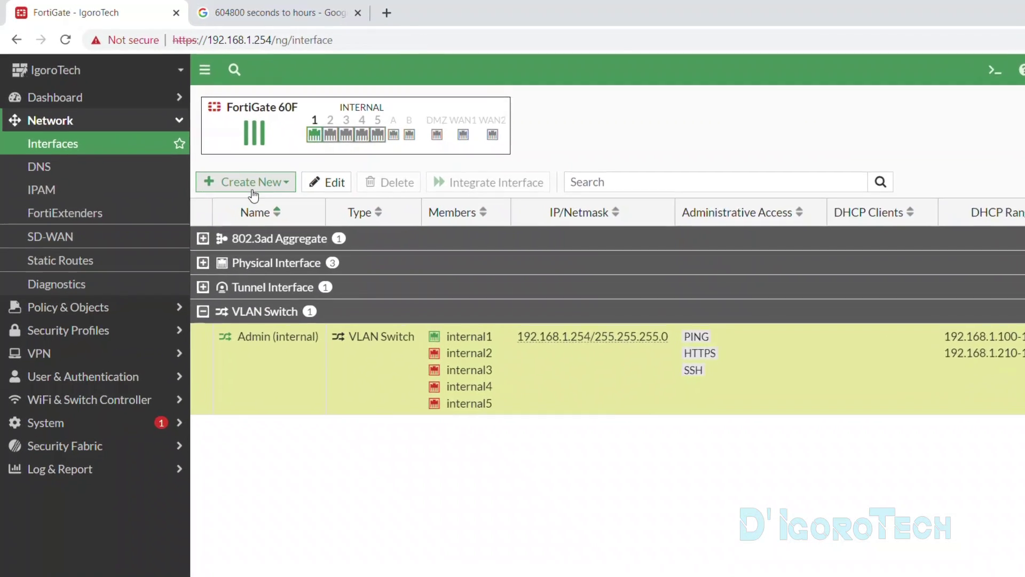
# Start a new interface named Server with the type VLAN, leaving the alias empty
pyautogui.click(219, 161)
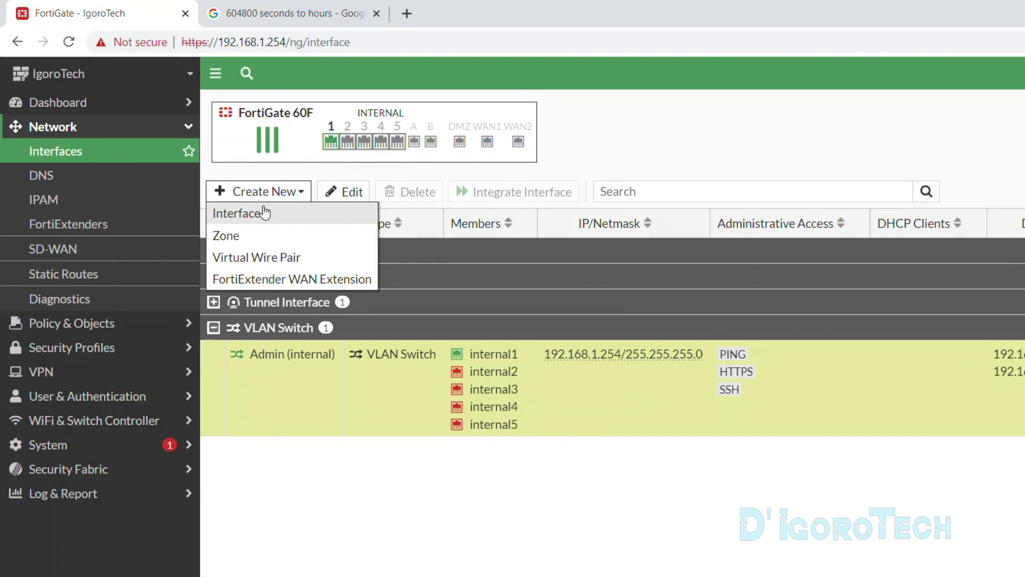
pyautogui.click(257, 215)
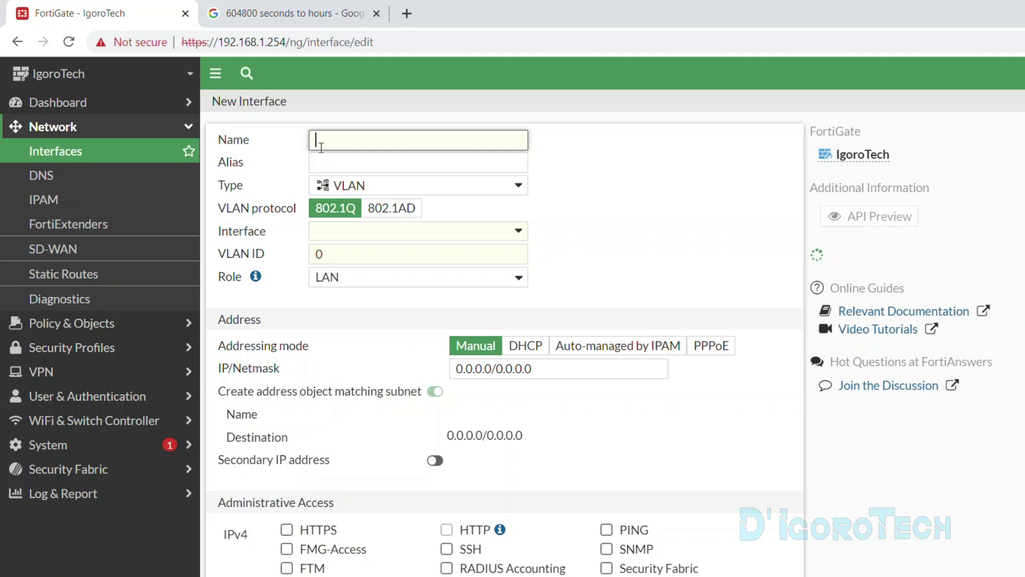
pyautogui.write('Server')
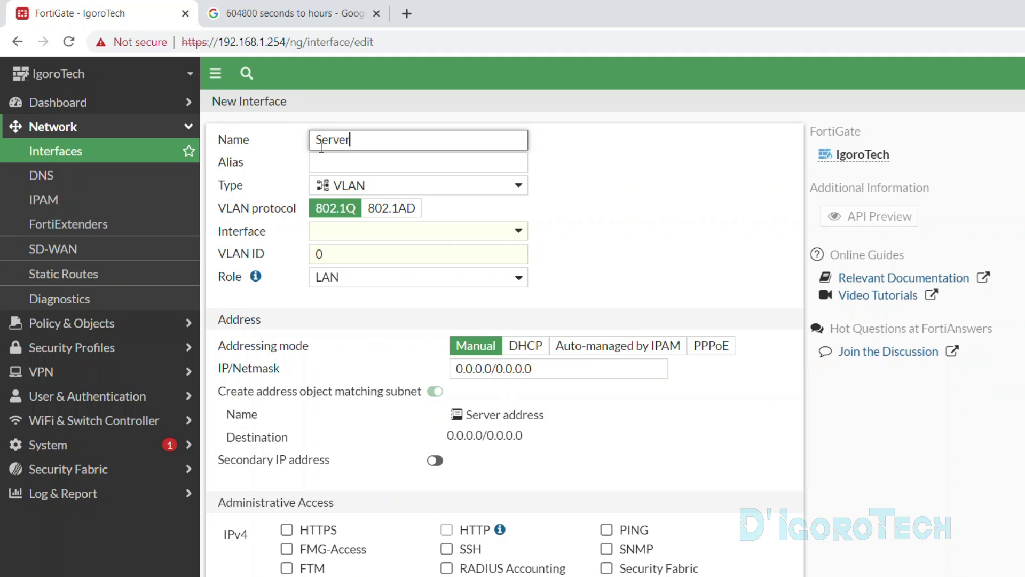
pyautogui.click(333, 162)
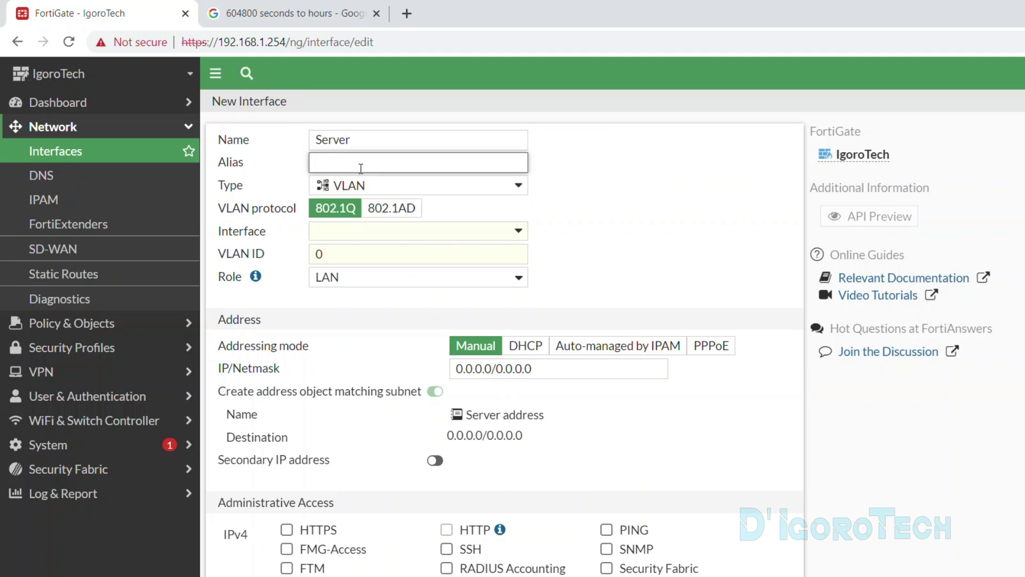
pyautogui.click(373, 188)
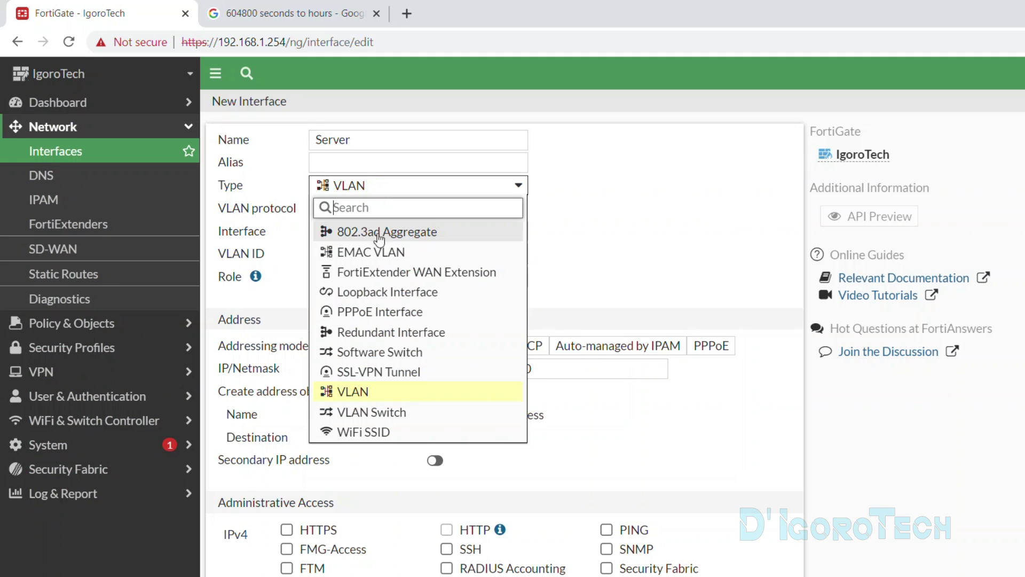
pyautogui.click(355, 392)
# Assign the Server VLAN to the Admin (internal) interface with VLAN ID 100 and the LAN role
pyautogui.click(339, 229)
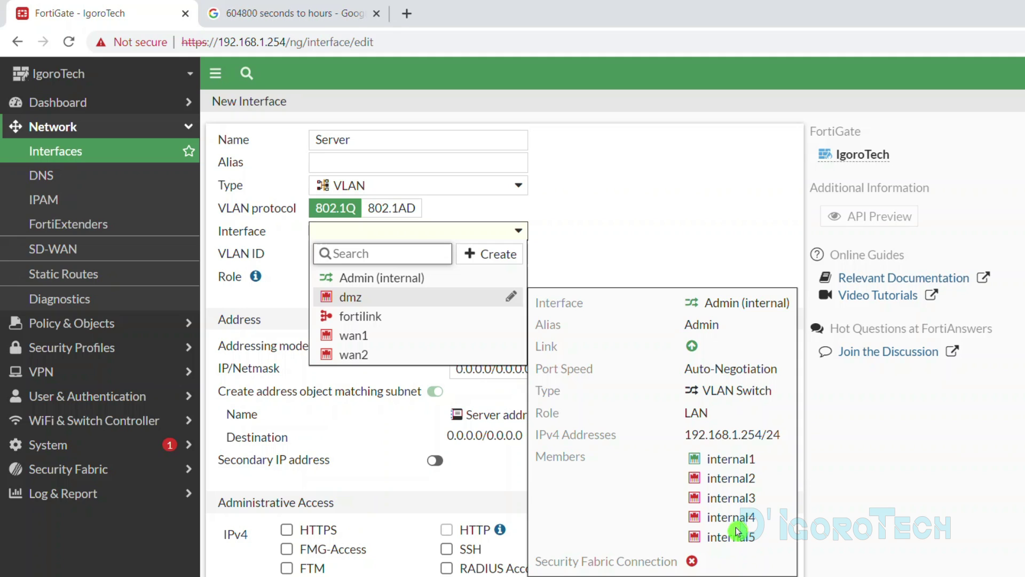
pyautogui.click(470, 277)
pyautogui.moveTo(371, 255); pyautogui.dragTo(298, 252)
pyautogui.write('100')
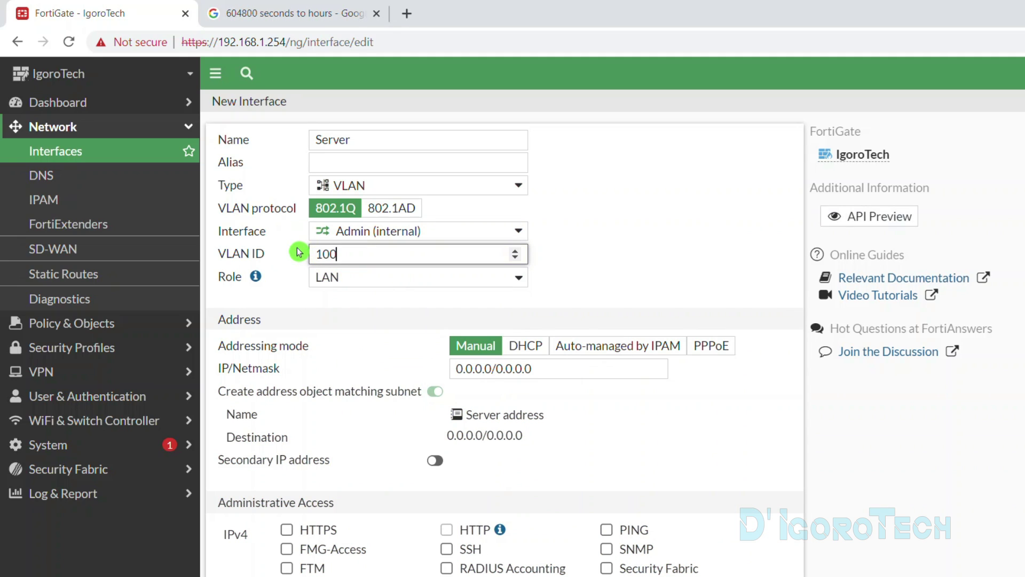
pyautogui.doubleClick(326, 255)
pyautogui.click(345, 279)
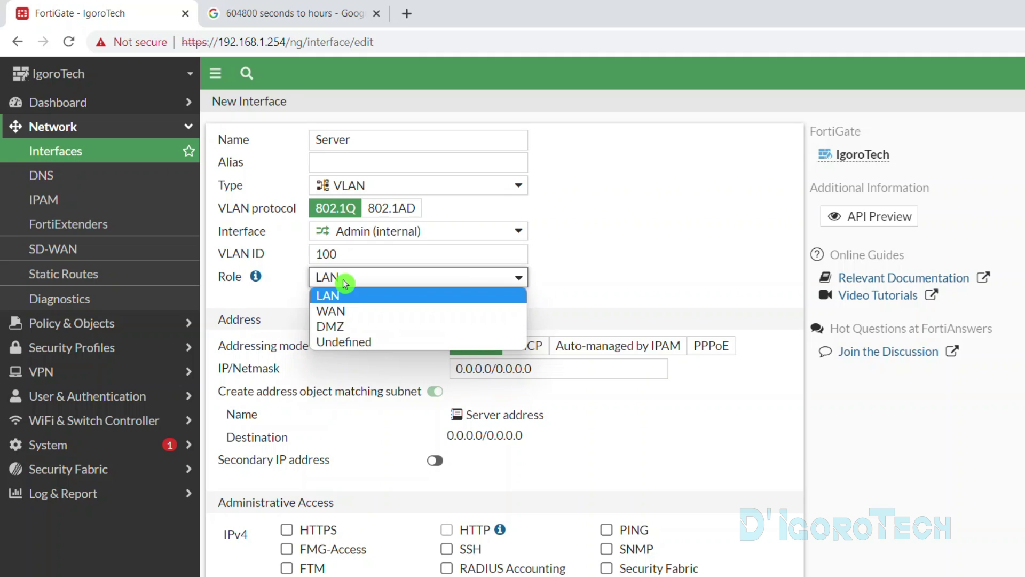
pyautogui.click(344, 295)
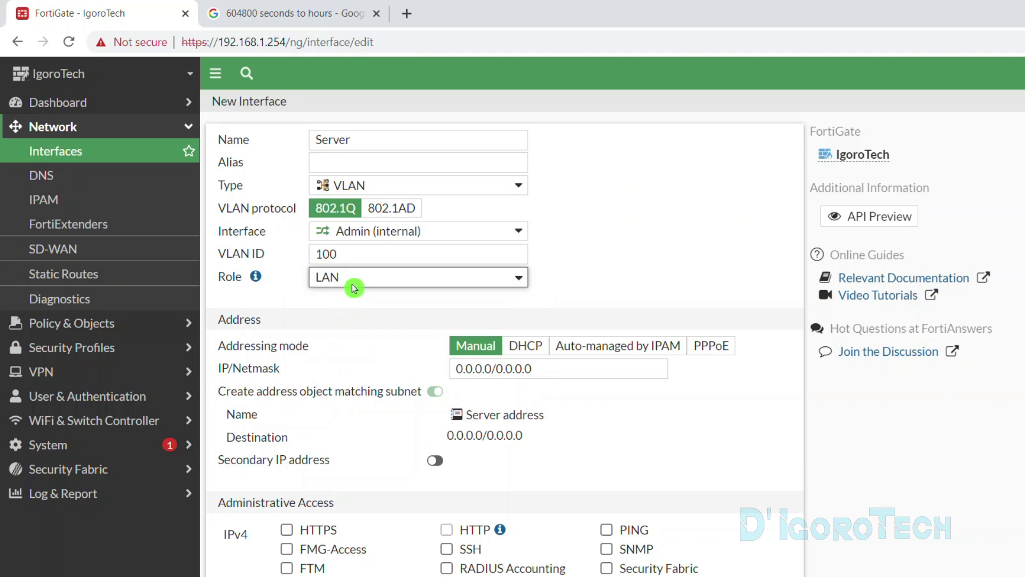
# Set the Server interface's manual IP/Netmask to 192.168.100.254/24 and check the matching address object's name
pyautogui.scroll(-2, 382, 301)
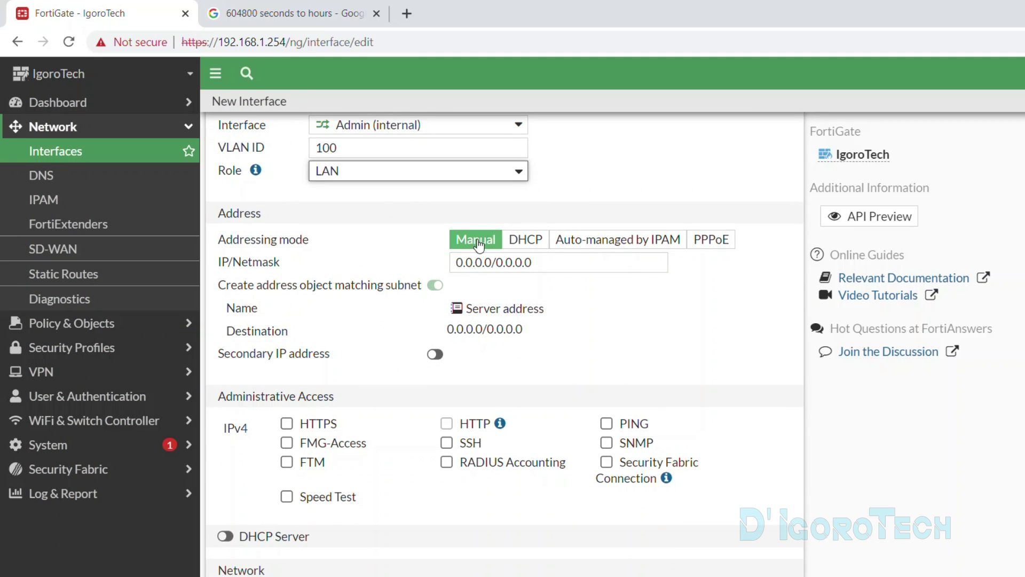
pyautogui.moveTo(533, 263); pyautogui.dragTo(432, 266)
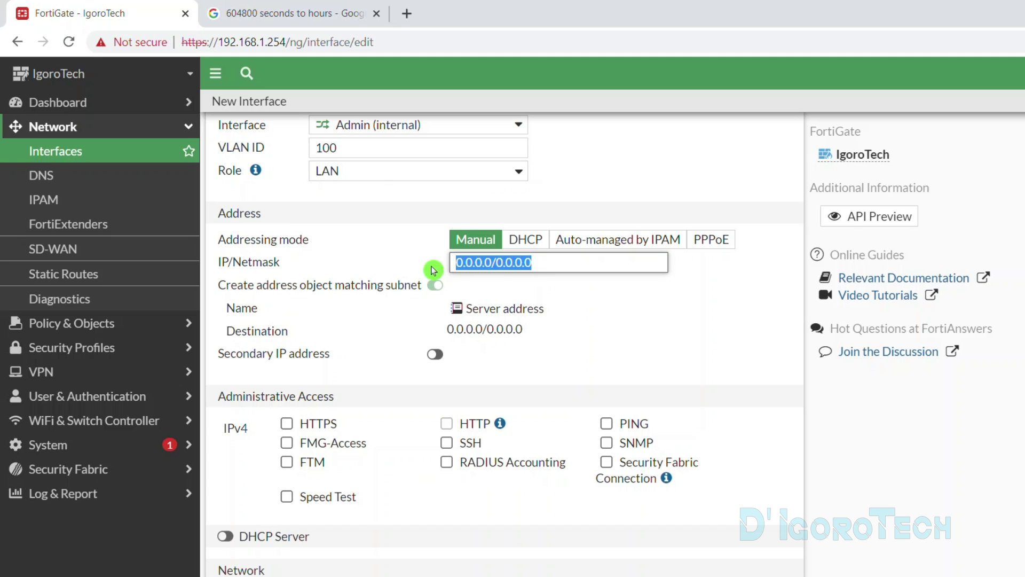
pyautogui.write('192.168.')
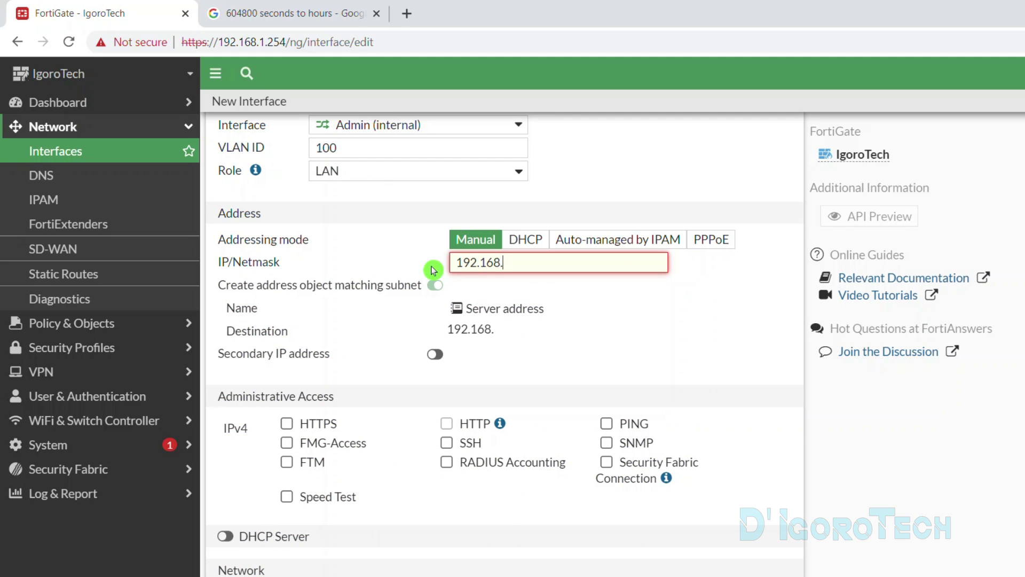
pyautogui.write('100.254/24')
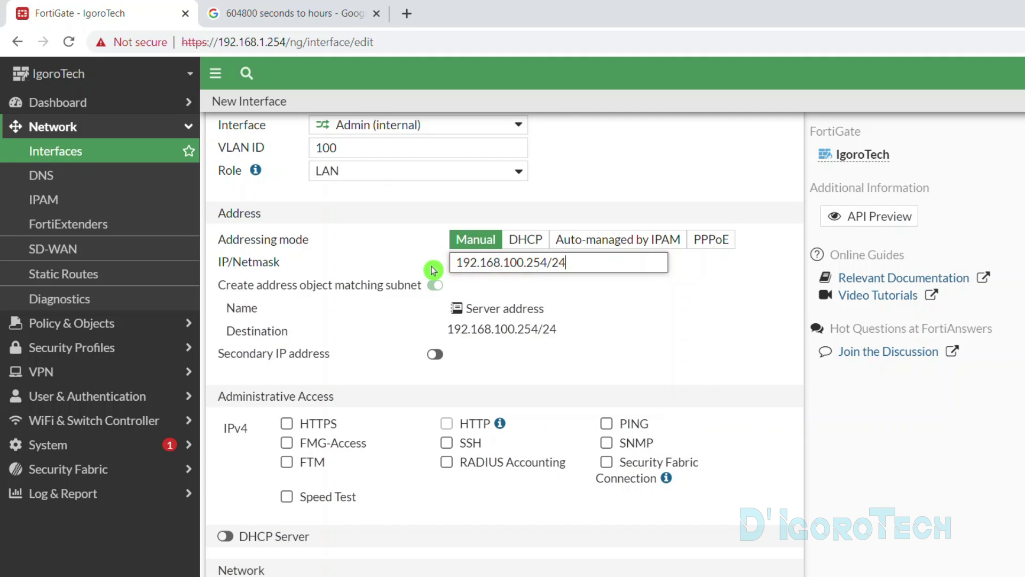
pyautogui.moveTo(221, 286); pyautogui.dragTo(550, 314)
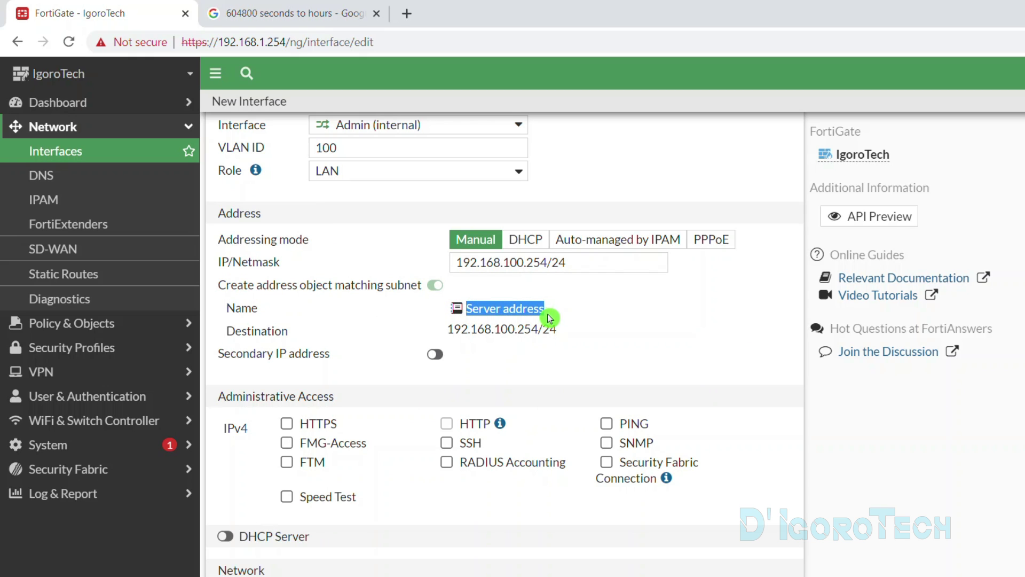
# Enable HTTPS and HTTP administrative access for the Server interface
pyautogui.scroll(-4, 606, 352)
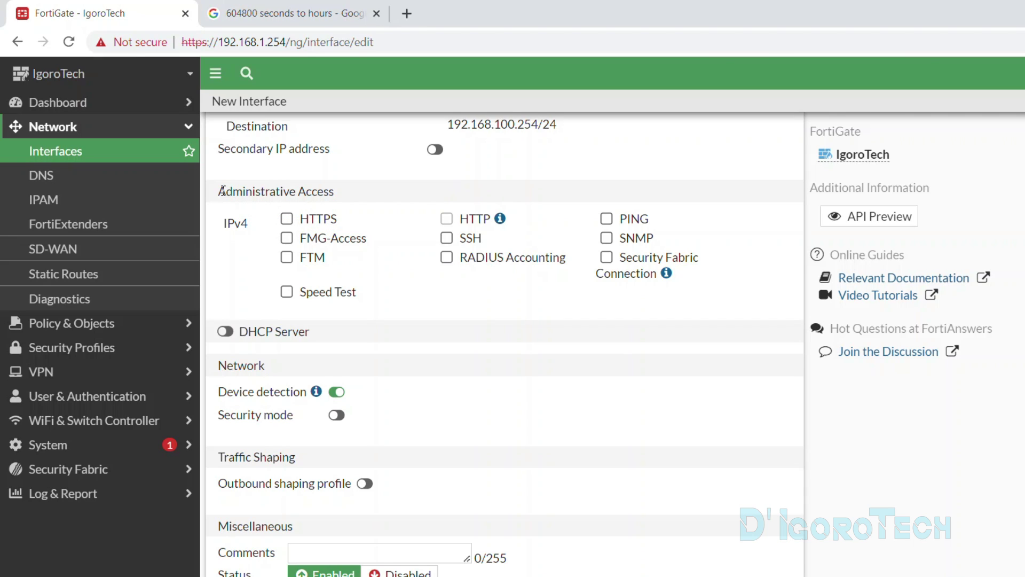
pyautogui.click(288, 219)
pyautogui.click(446, 220)
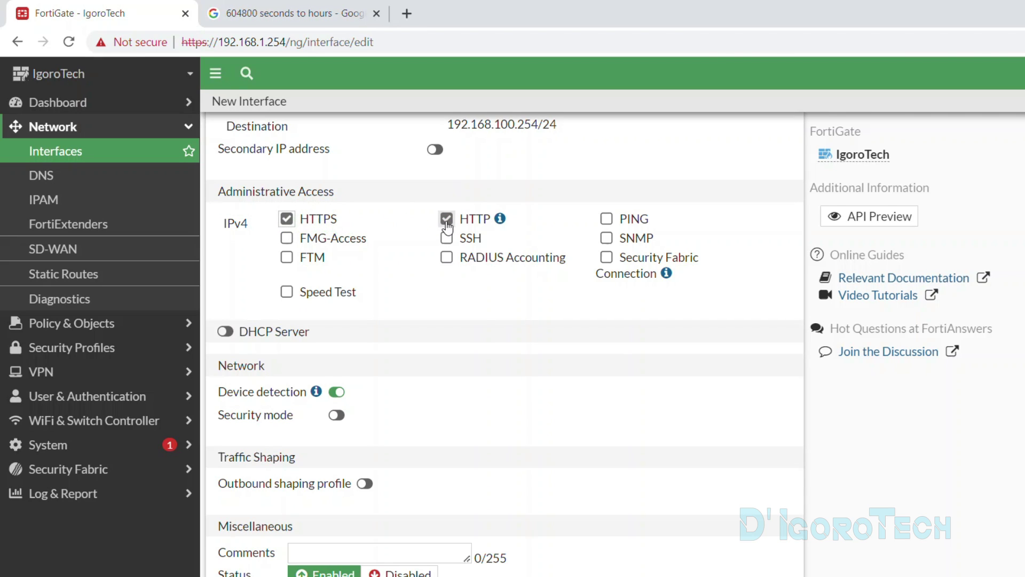
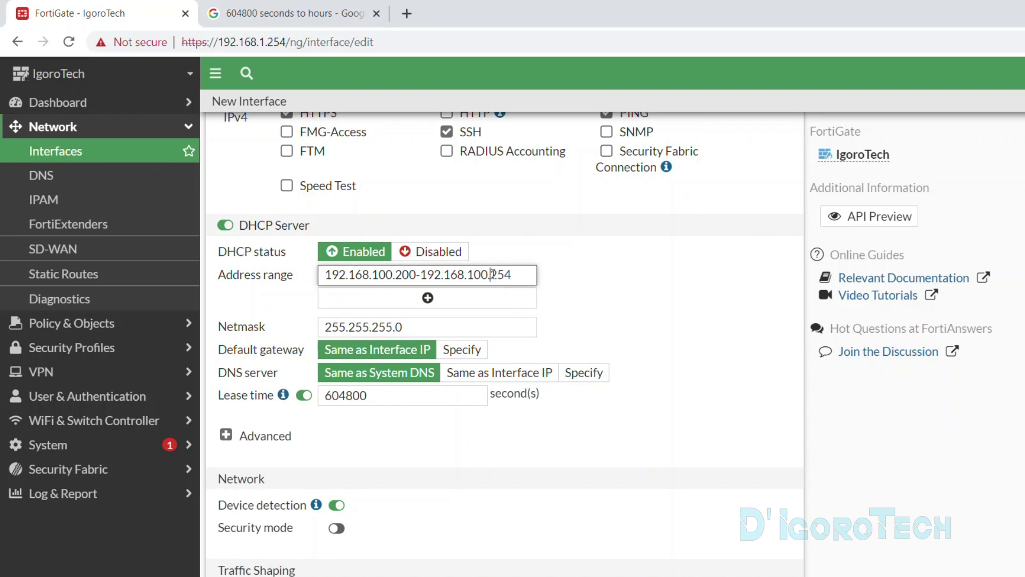
# Compare the last address of the Server interface's DHCP range with the interface's own IP address
pyautogui.moveTo(491, 274); pyautogui.dragTo(562, 279)
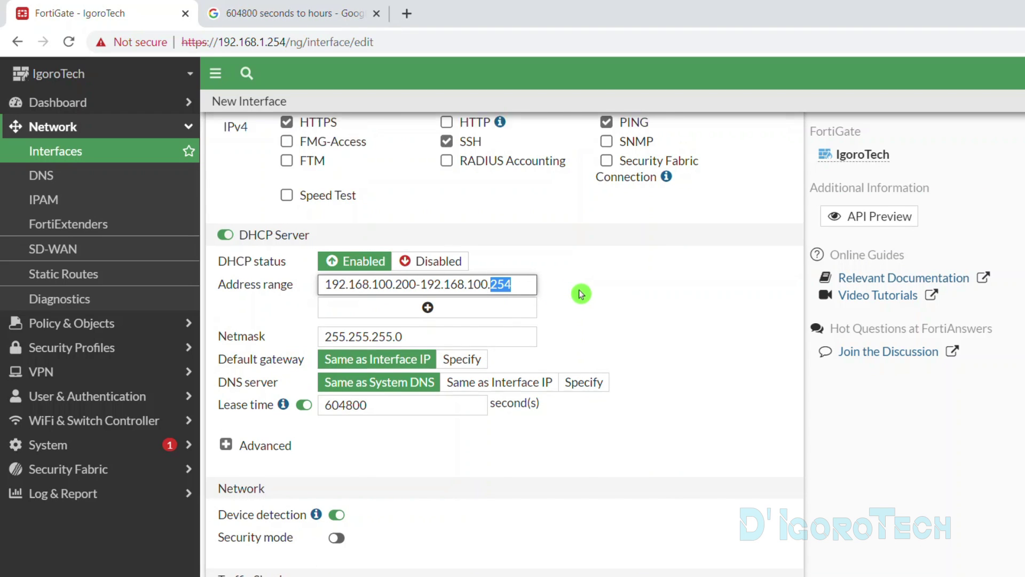
pyautogui.scroll(4, 572, 283)
pyautogui.moveTo(526, 167); pyautogui.dragTo(540, 172)
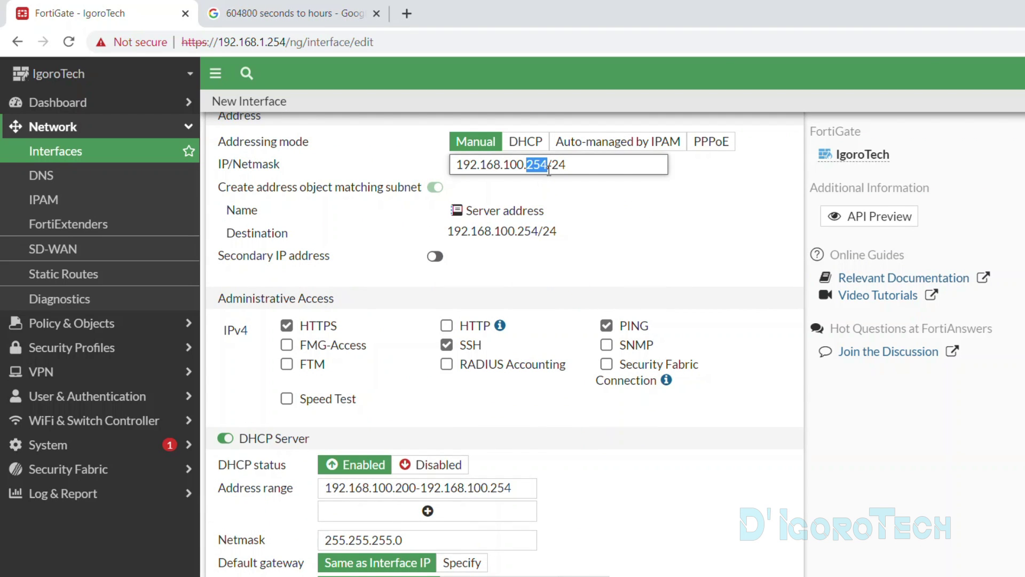
# Change the Server interface's DHCP address range to end at 192.168.100.253
pyautogui.scroll(-4, 549, 344)
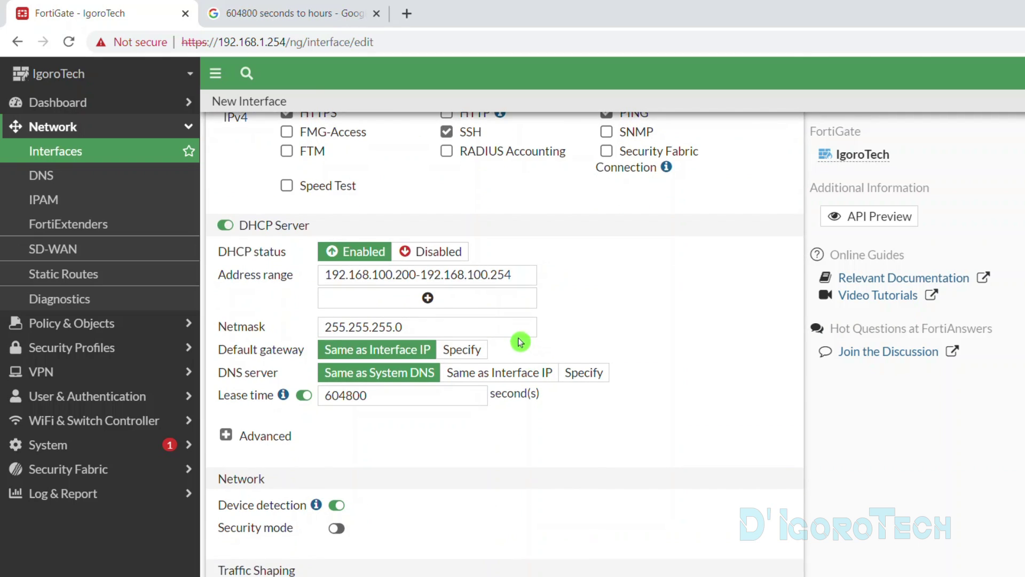
pyautogui.doubleClick(493, 274)
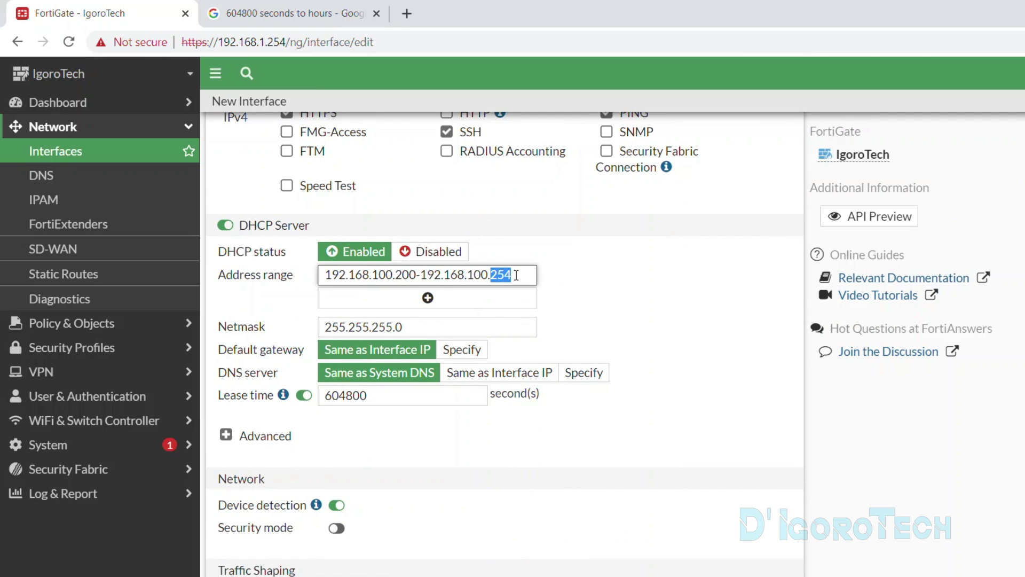
pyautogui.click(513, 277)
pyautogui.write('3')
pyautogui.click(594, 295)
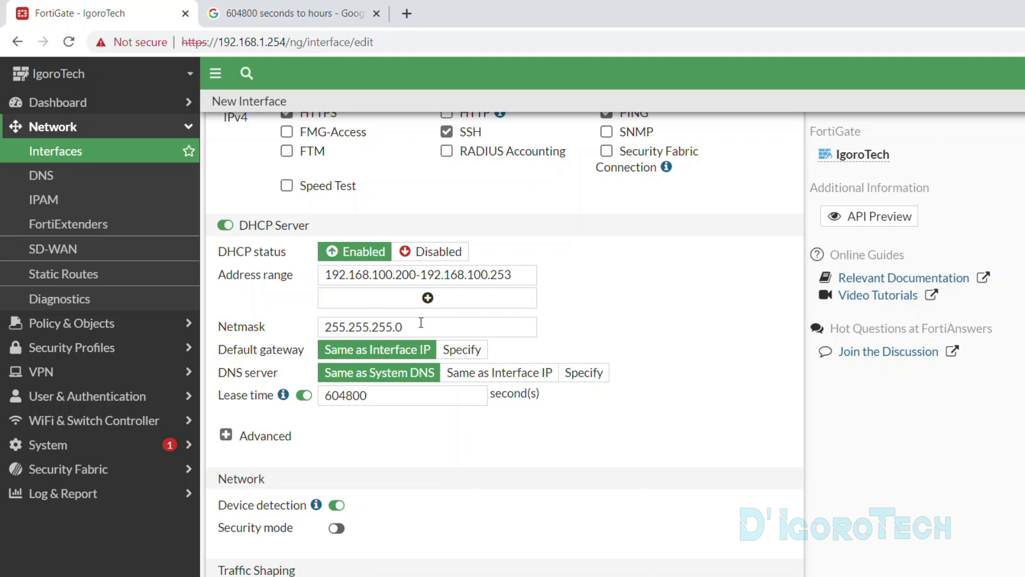
# Specify 8.8.8.8 and 1.1.1.1 as the DHCP server's first and second DNS servers
pyautogui.click(581, 375)
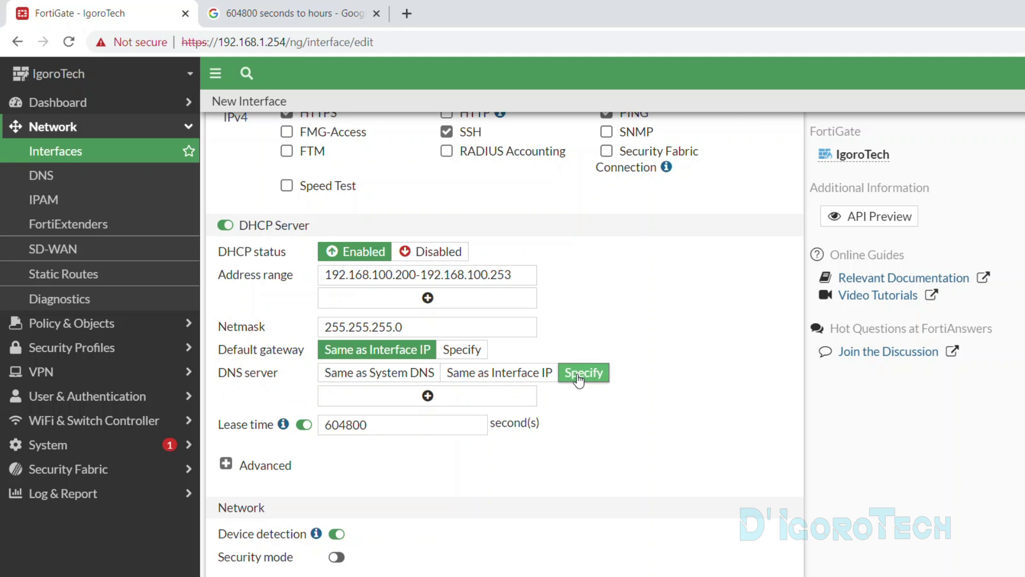
pyautogui.click(439, 401)
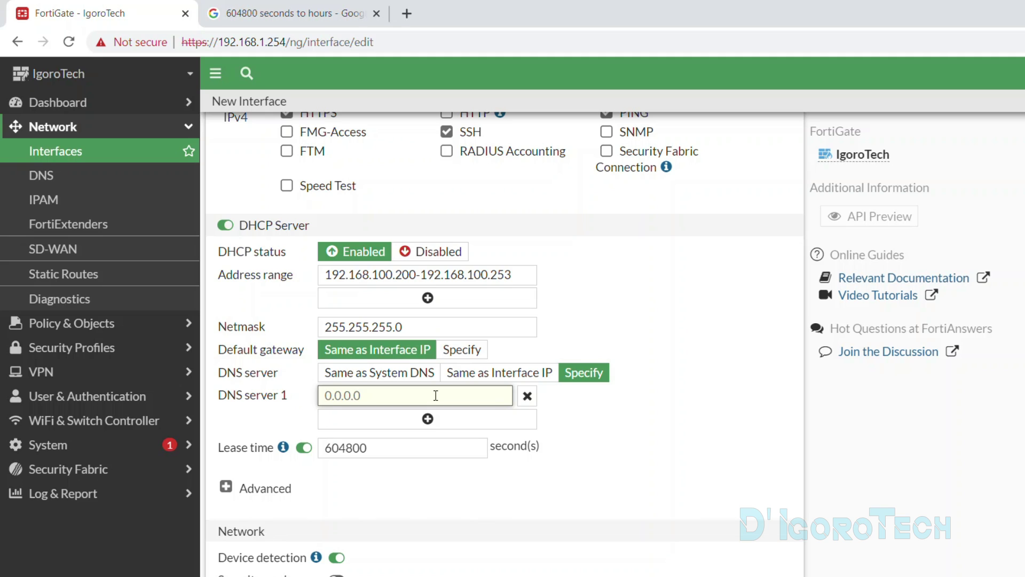
pyautogui.write('8.8.8.8')
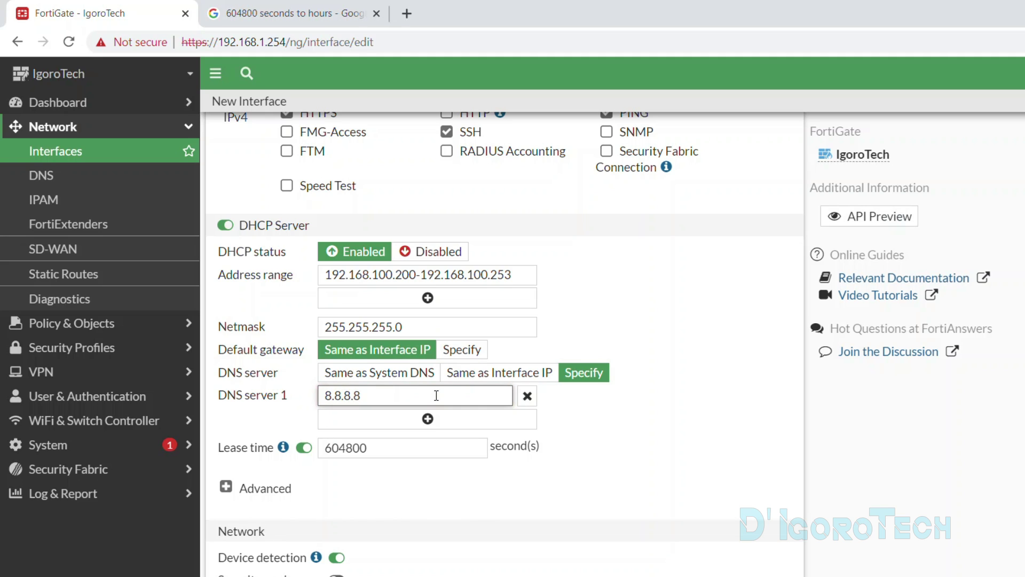
pyautogui.click(435, 418)
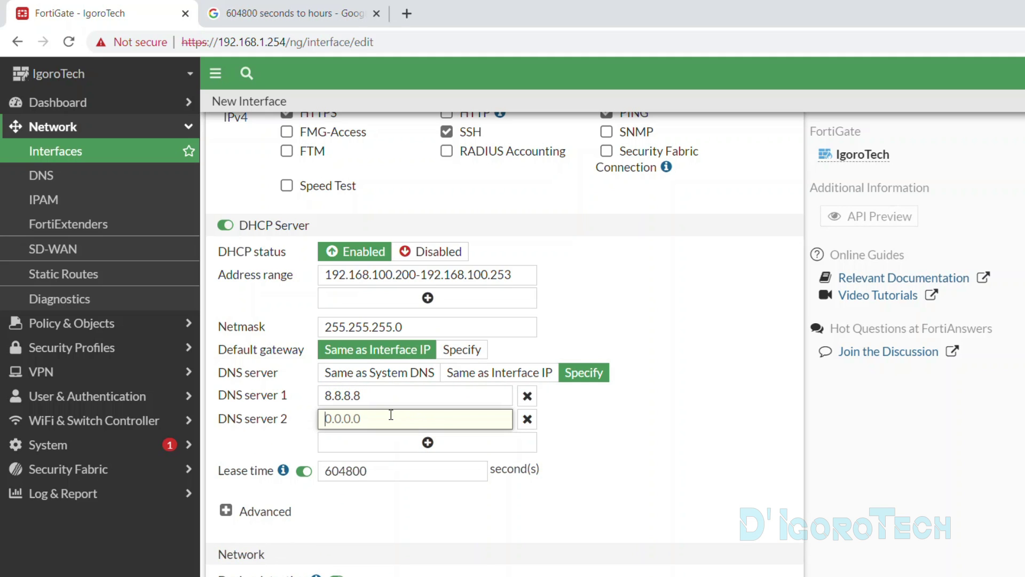
pyautogui.write('1.')
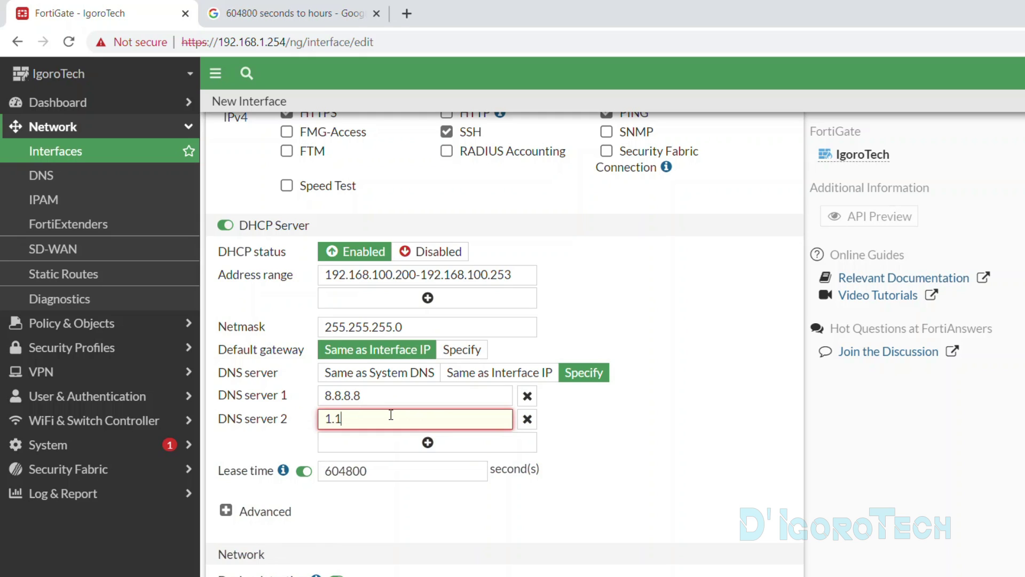
pyautogui.write('1.1.1')
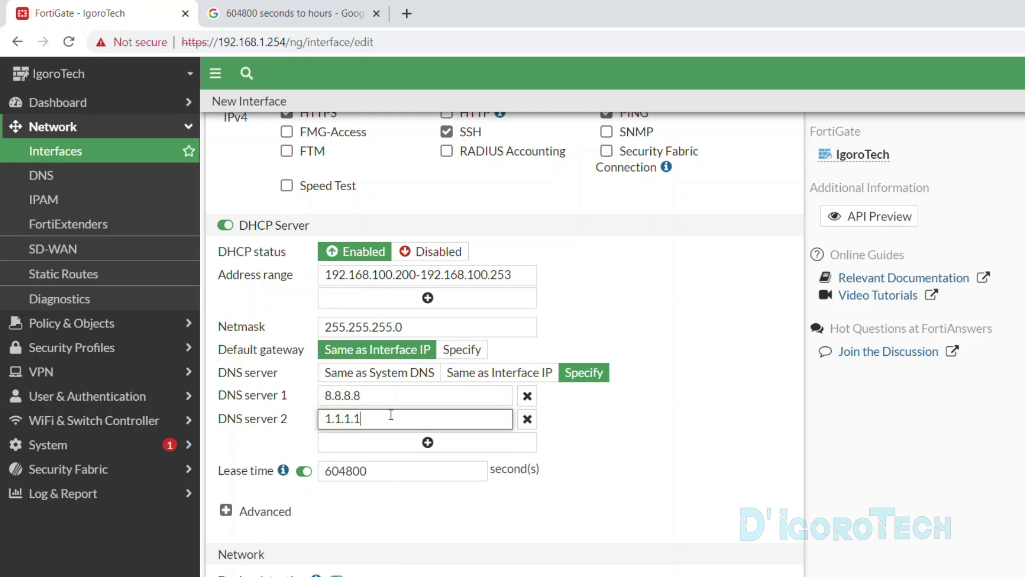
# Copy the seconds value for 8 hours from the Google time converter and set the DHCP lease time to 28800 seconds
pyautogui.click(372, 464)
pyautogui.hotkey('ctrl', 'Tab')
pyautogui.doubleClick(319, 279)
pyautogui.hotkey('ctrl', 'c')
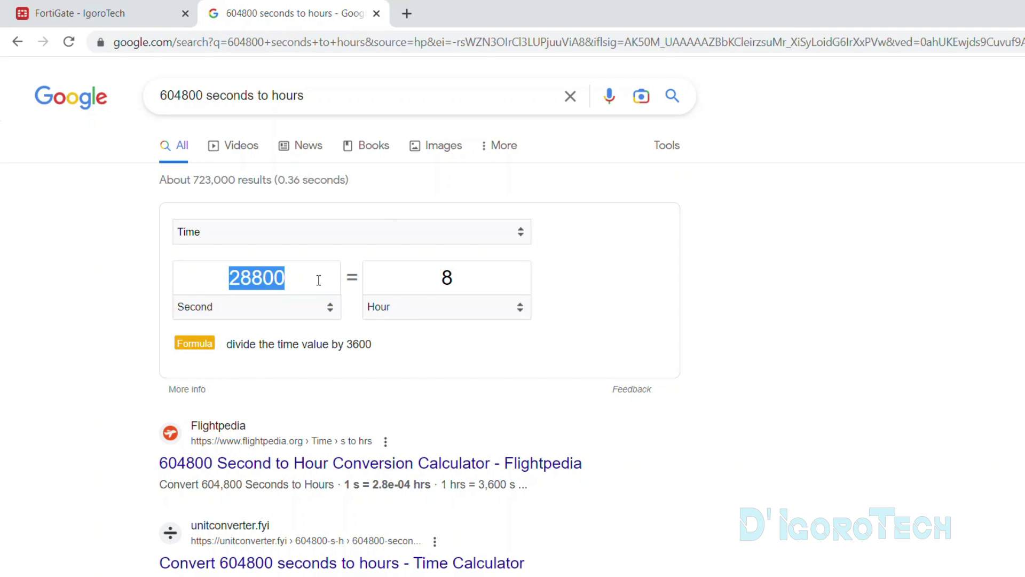
pyautogui.hotkey('ctrl', 'shift', 'Tab')
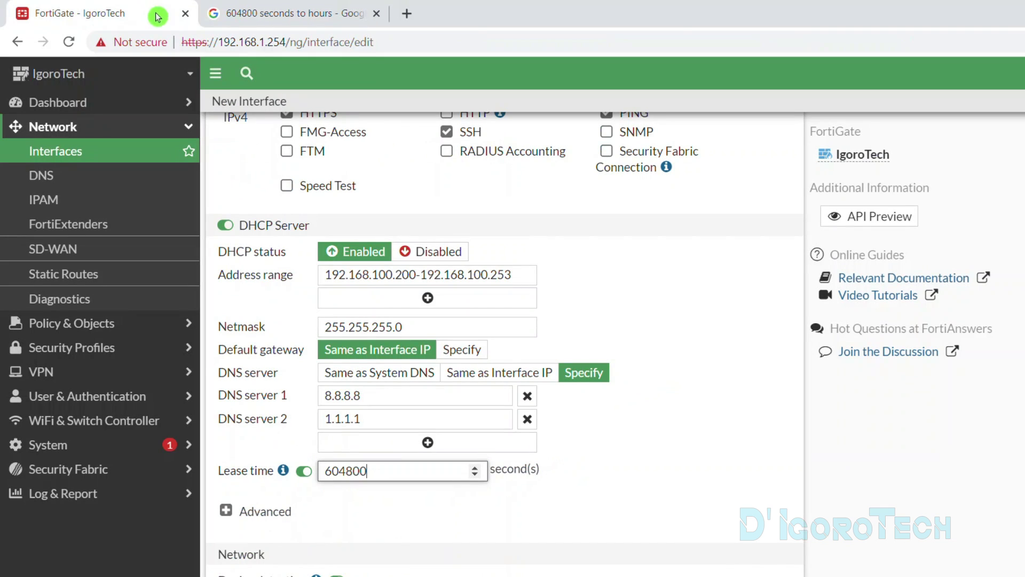
pyautogui.moveTo(375, 471); pyautogui.dragTo(327, 470)
pyautogui.hotkey('ctrl', 'v')
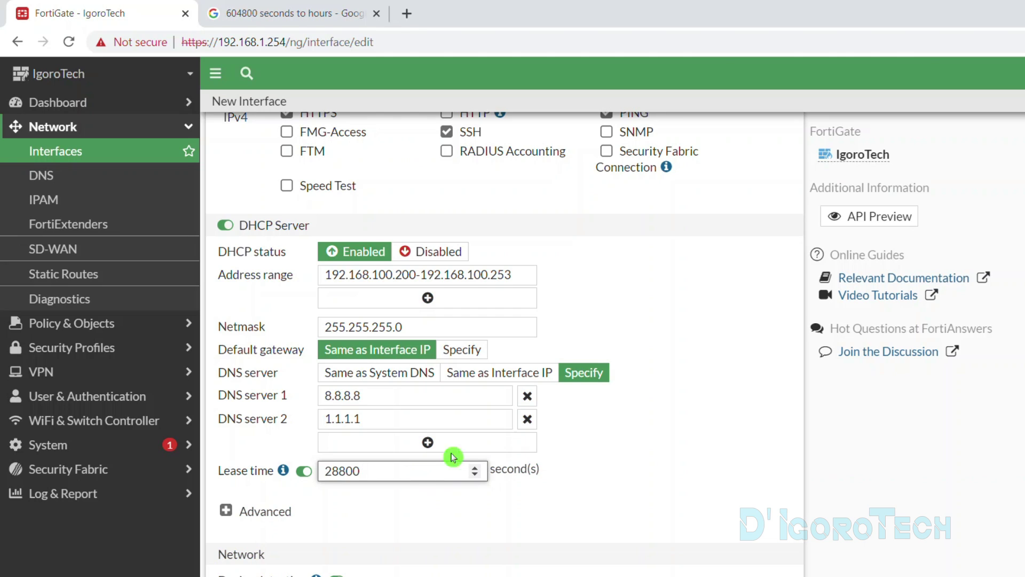
pyautogui.click(634, 451)
# Review the Server interface's name, VLAN and address settings, DHCP range, DNS servers, lease time and device detection
pyautogui.scroll(8, 635, 451)
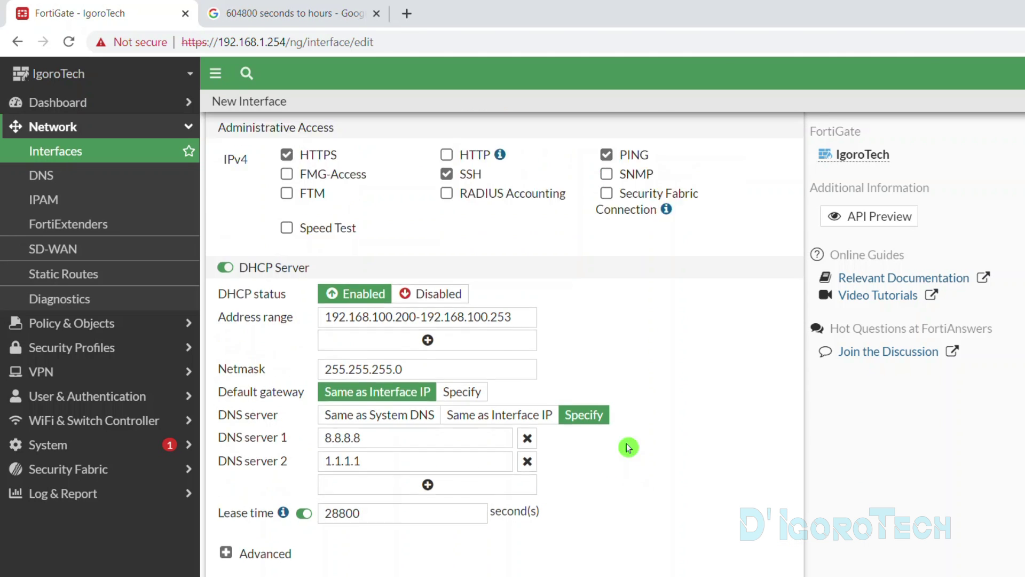
pyautogui.moveTo(362, 141); pyautogui.dragTo(300, 142)
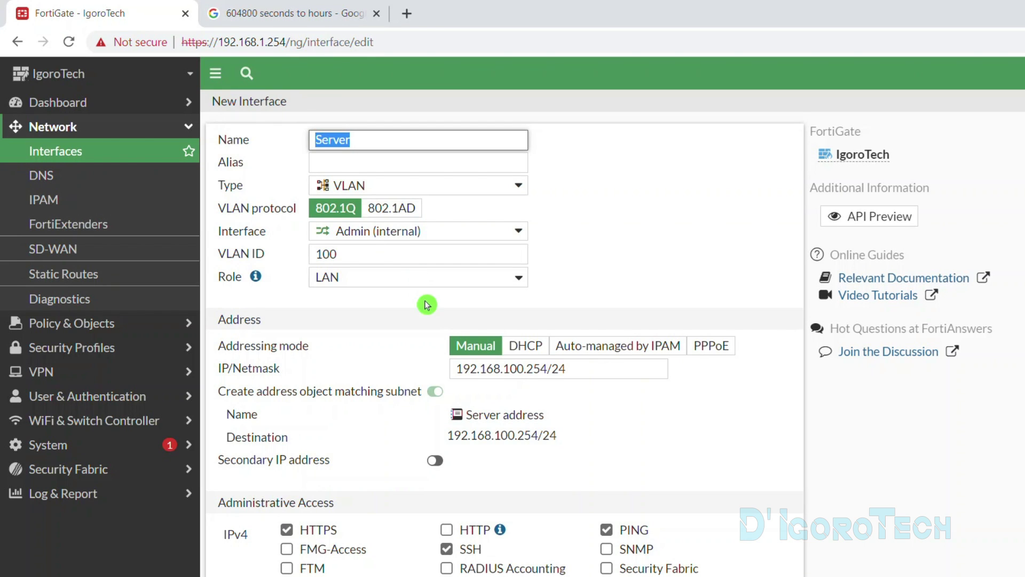
pyautogui.scroll(-8, 428, 305)
pyautogui.moveTo(513, 265); pyautogui.dragTo(331, 264)
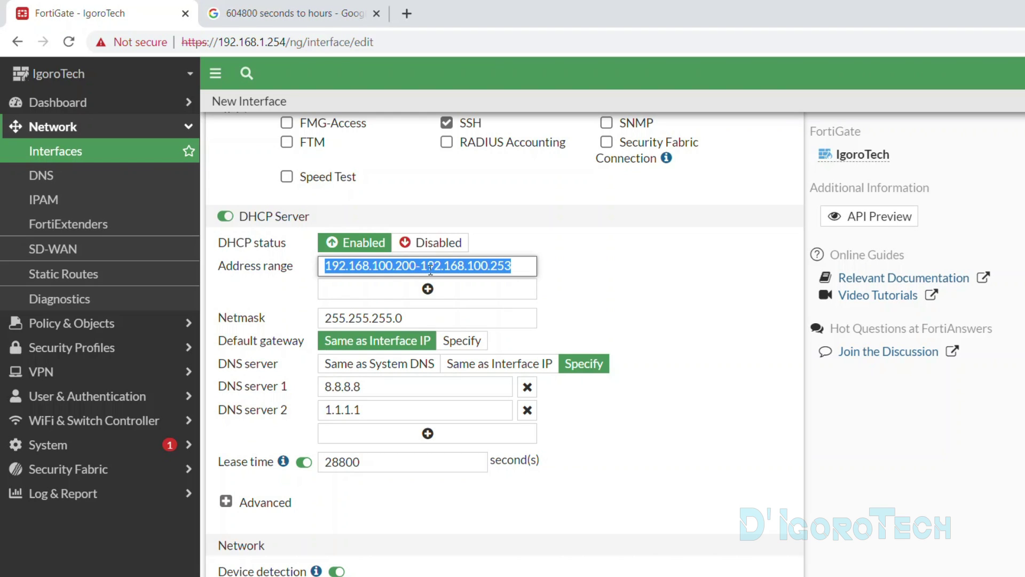
pyautogui.moveTo(379, 386); pyautogui.dragTo(314, 389)
pyautogui.moveTo(379, 410); pyautogui.dragTo(323, 411)
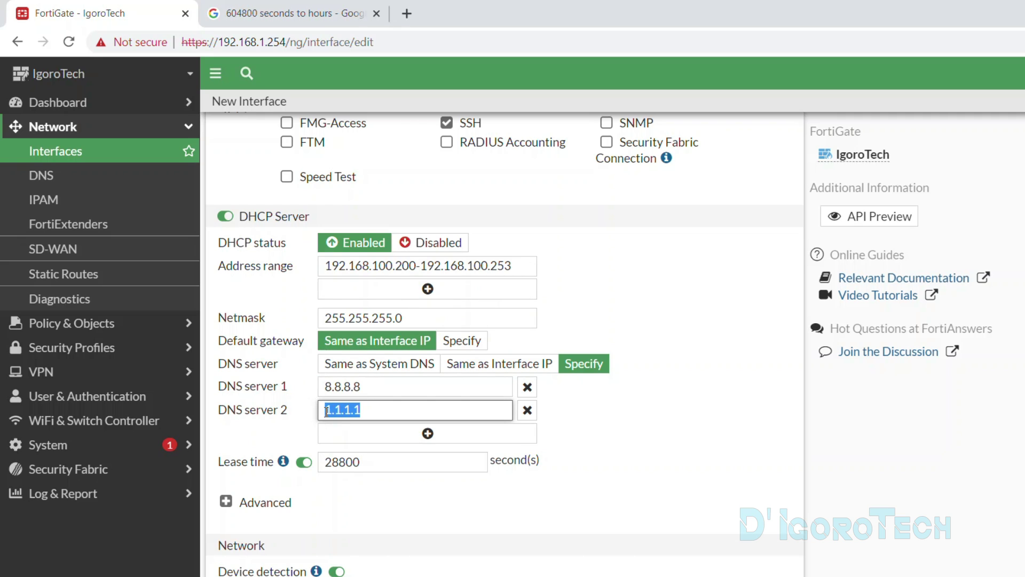
pyautogui.moveTo(377, 461); pyautogui.dragTo(322, 461)
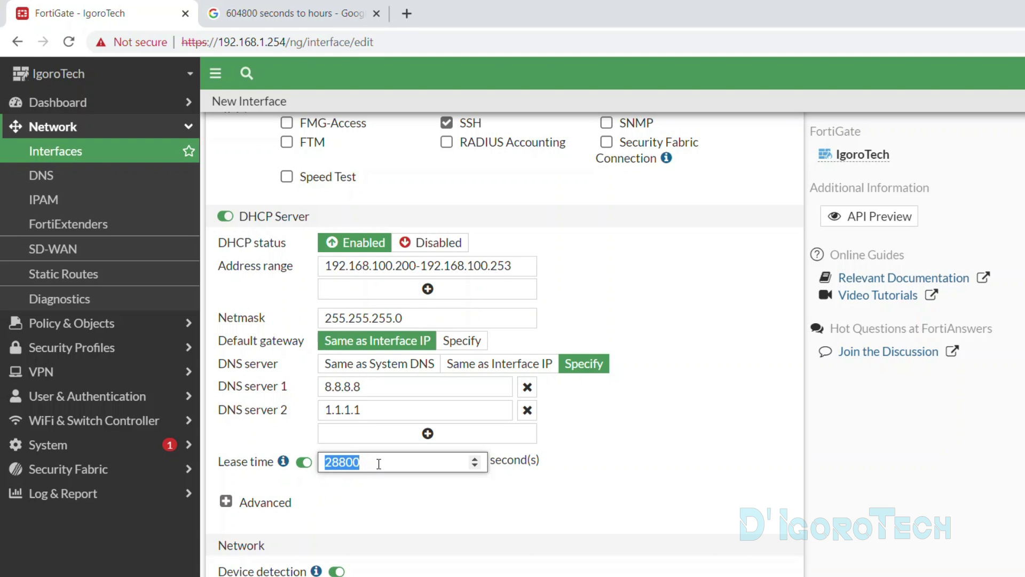
pyautogui.scroll(-2, 416, 437)
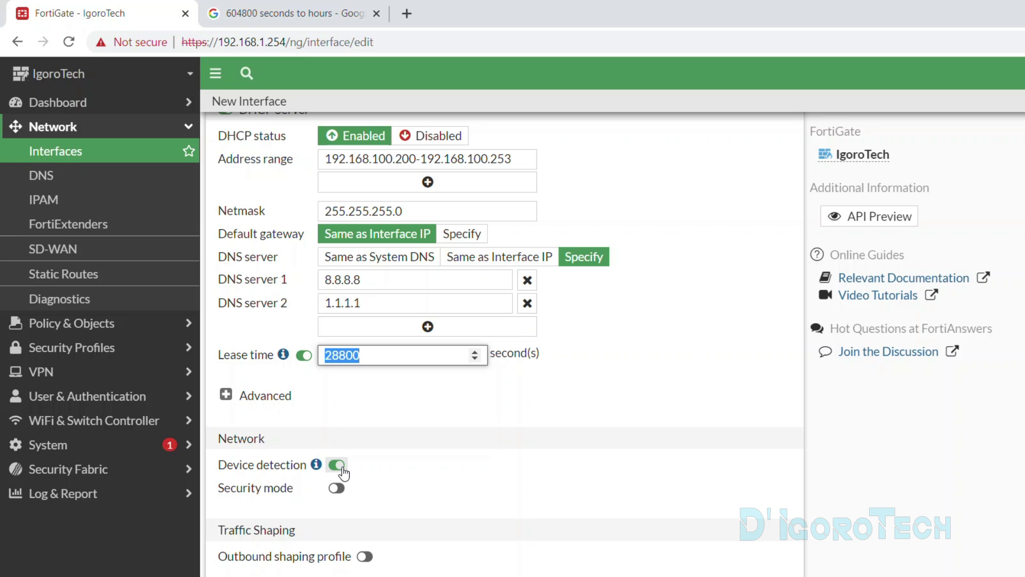
pyautogui.scroll(-2, 392, 526)
# Save the Server interface, expand Admin (internal) in the interface list and check the Server entry's IP/Netmask
pyautogui.click(333, 550)
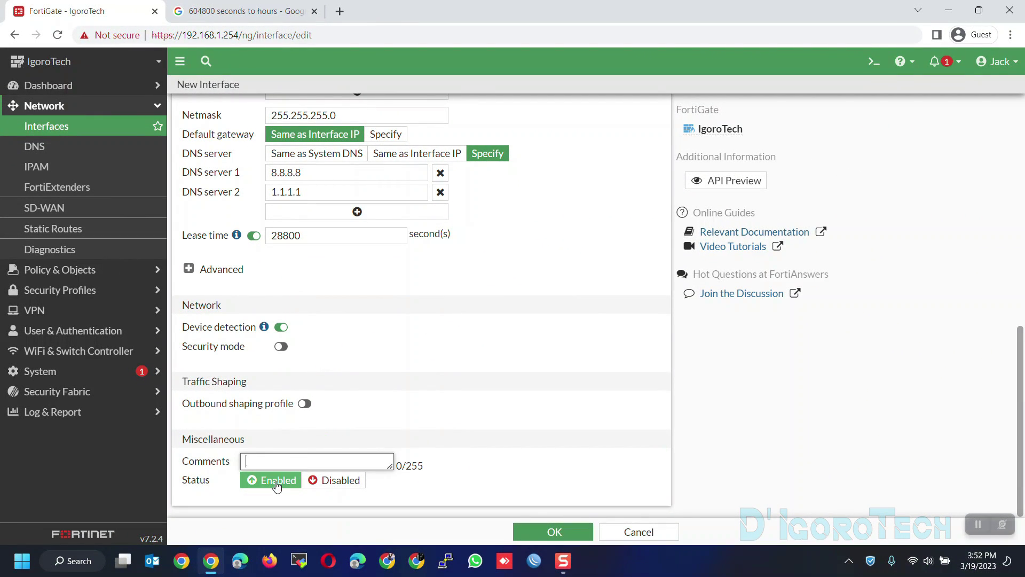
pyautogui.click(545, 532)
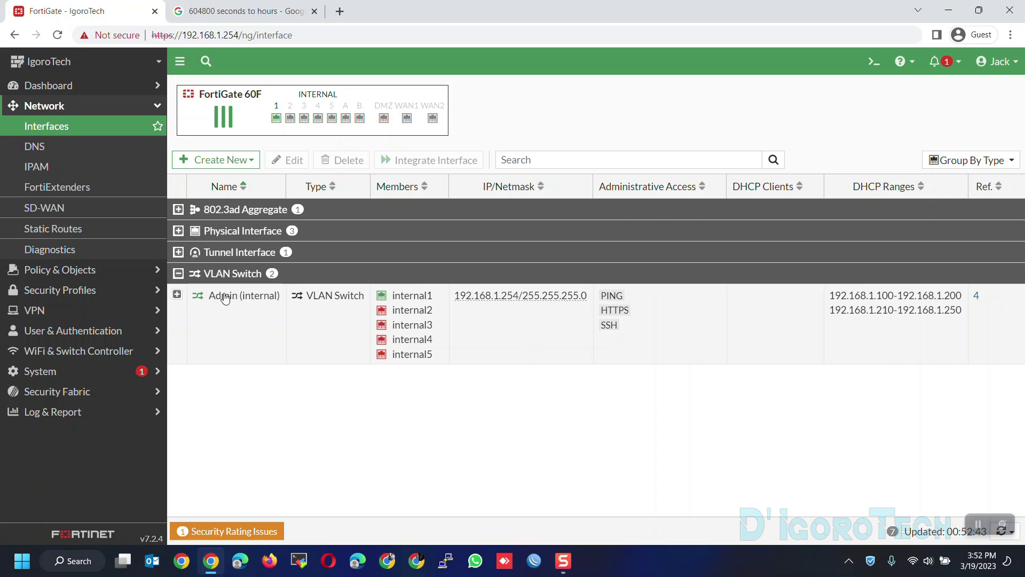
pyautogui.click(181, 297)
pyautogui.click(179, 298)
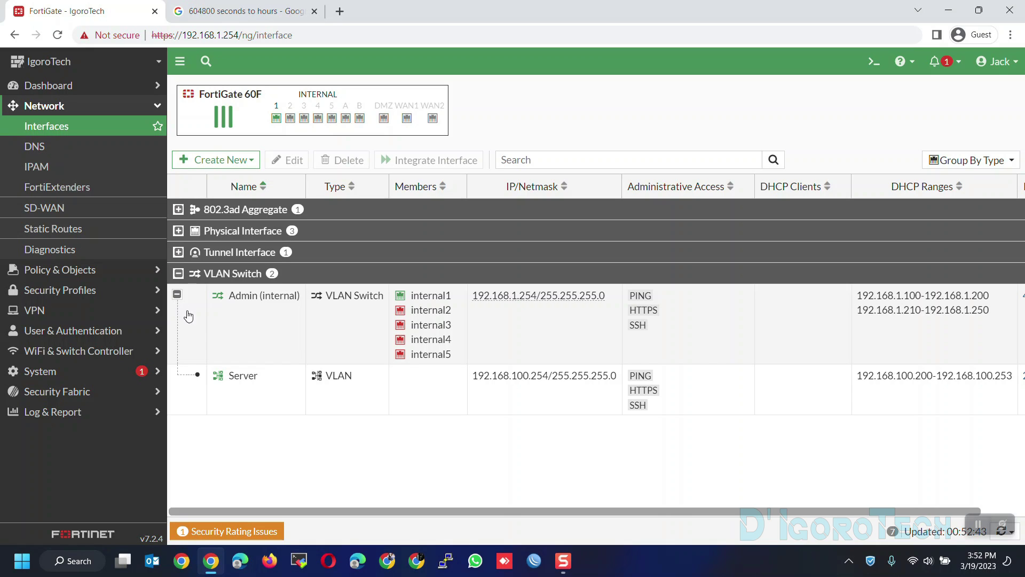
pyautogui.click(254, 382)
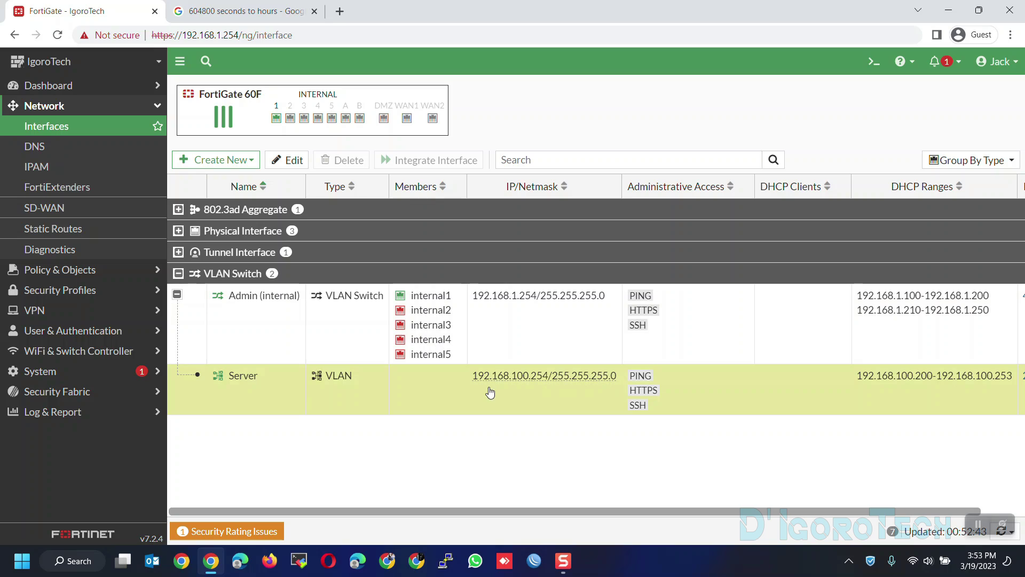
pyautogui.moveTo(473, 376)
pyautogui.mouseDown()
pyautogui.moveTo(620, 380)
pyautogui.moveTo(671, 395)
pyautogui.mouseUp()
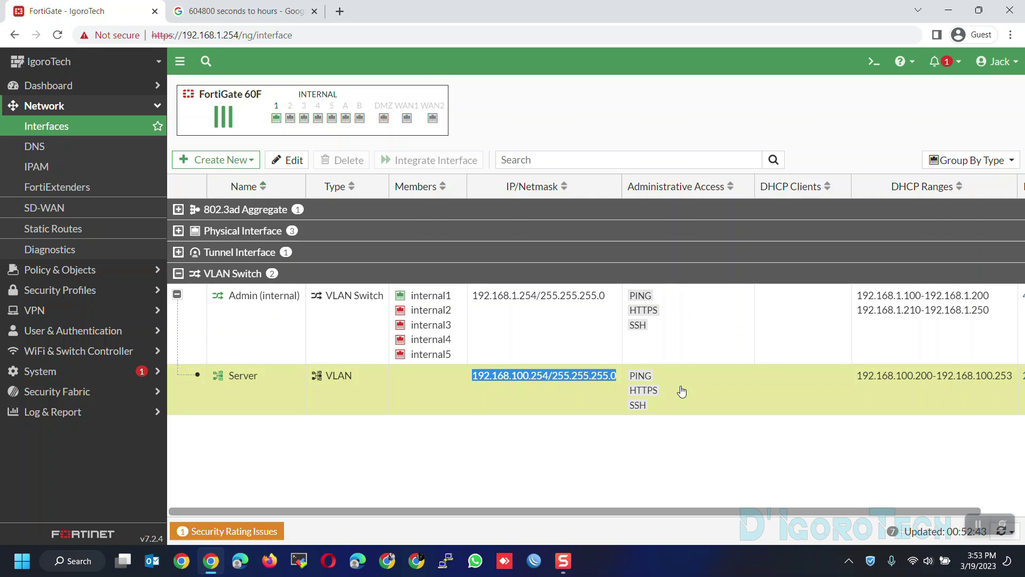
pyautogui.click(674, 392)
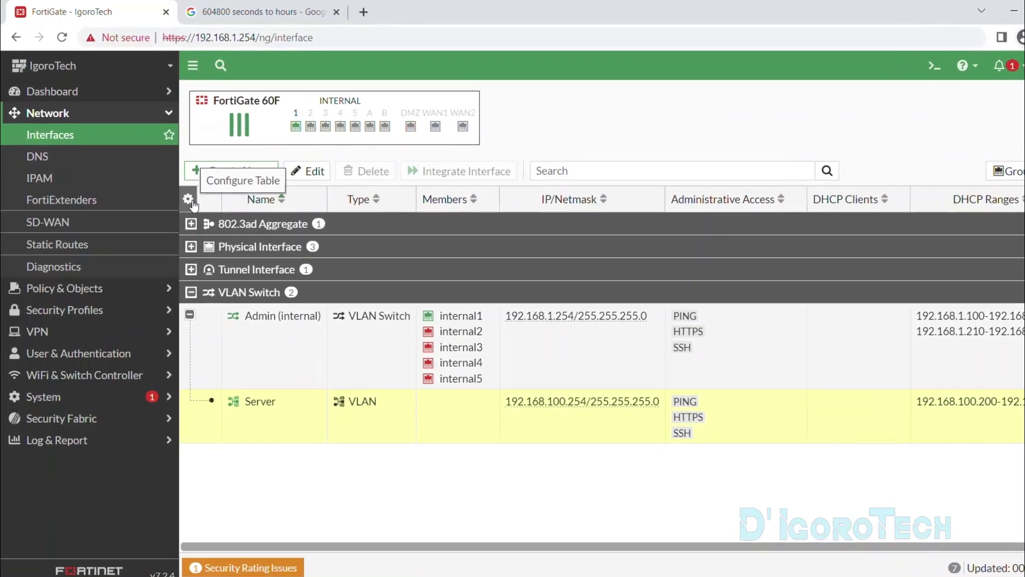
# Add the VLAN ID column to the interface table and check the Server interface's VLAN ID
pyautogui.click(197, 209)
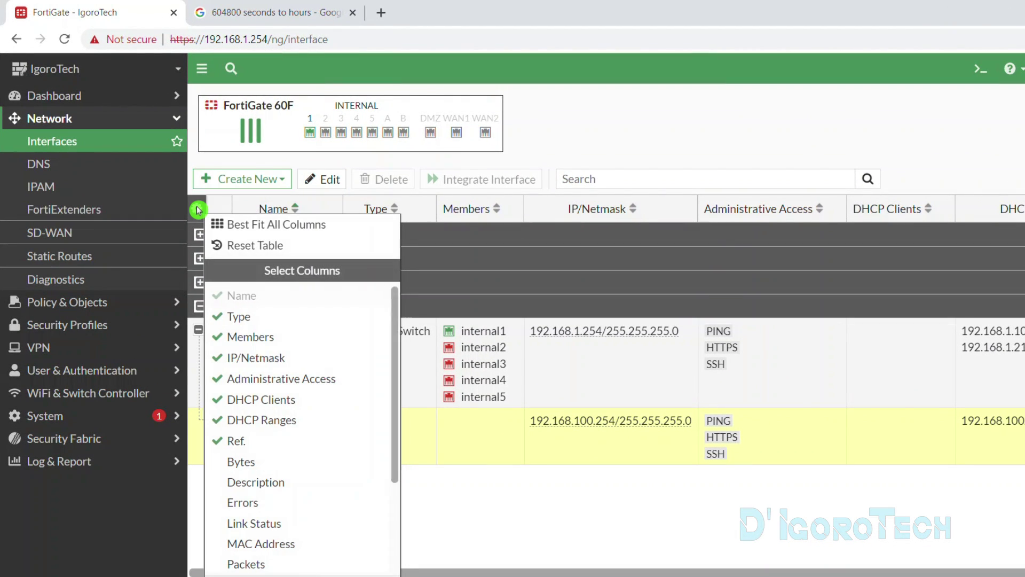
pyautogui.scroll(-3, 272, 496)
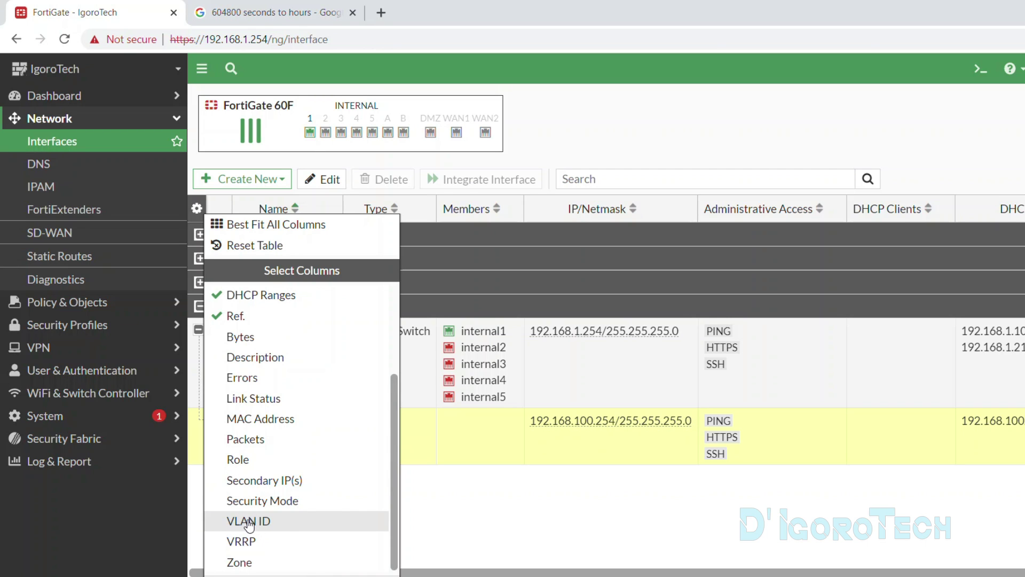
pyautogui.click(248, 521)
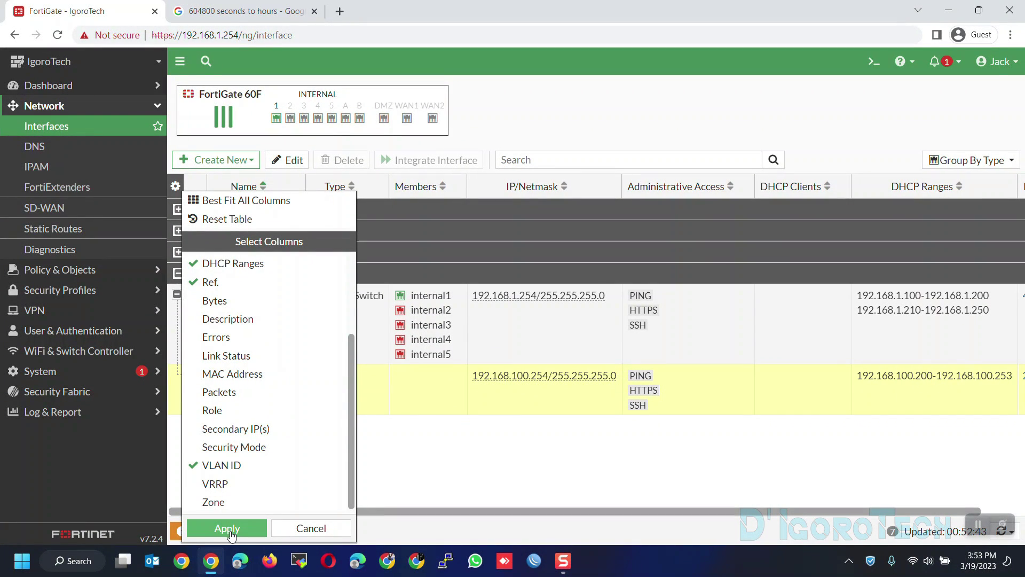
pyautogui.click(220, 528)
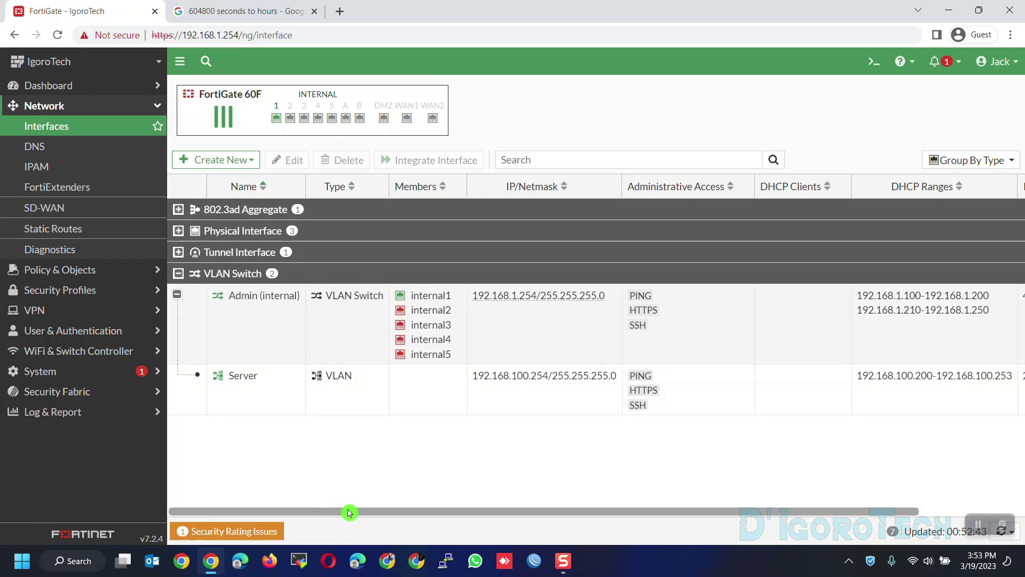
pyautogui.moveTo(352, 513); pyautogui.dragTo(457, 512)
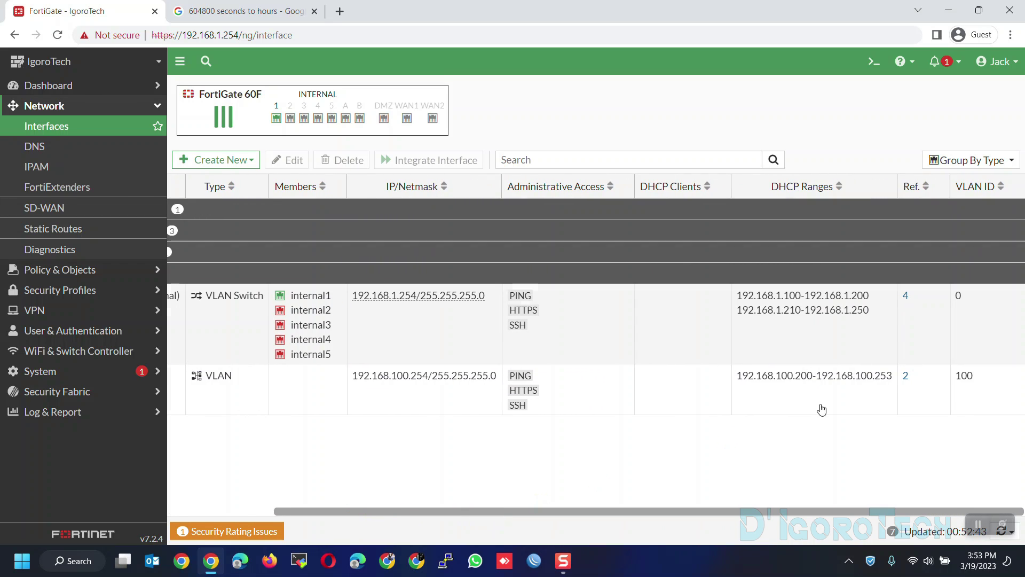
pyautogui.click(969, 380)
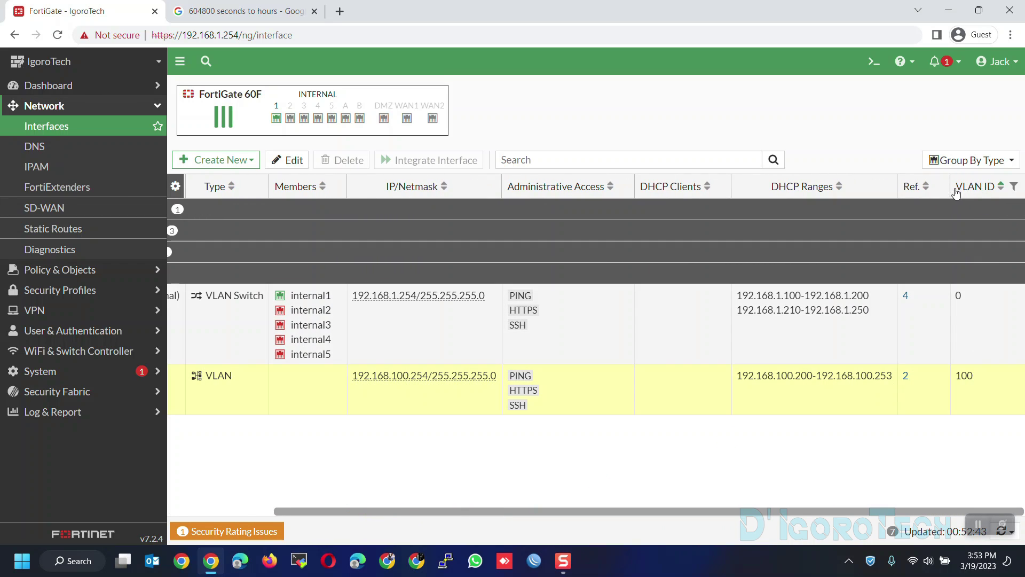
pyautogui.doubleClick(950, 383)
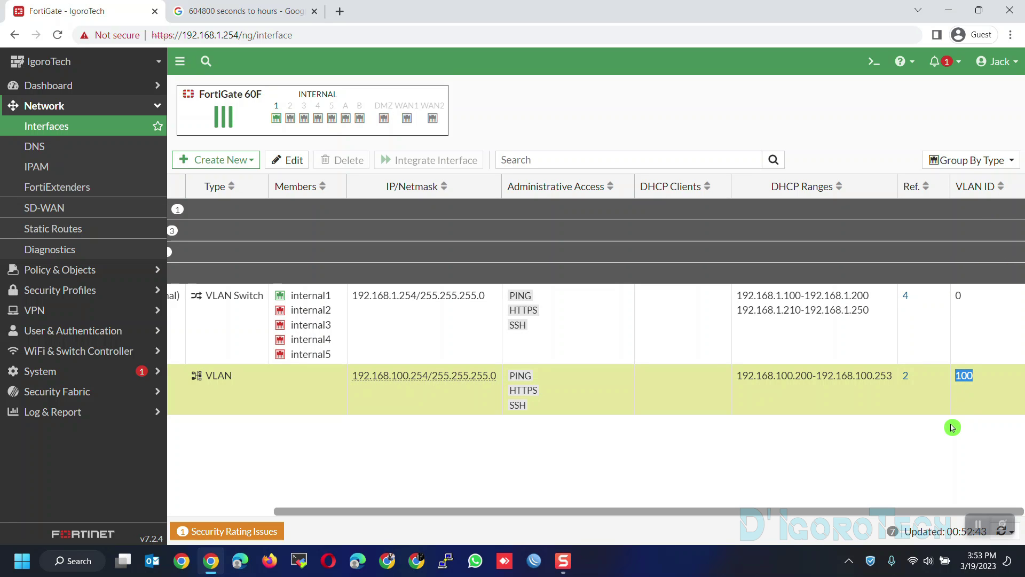
pyautogui.moveTo(747, 511); pyautogui.dragTo(358, 452)
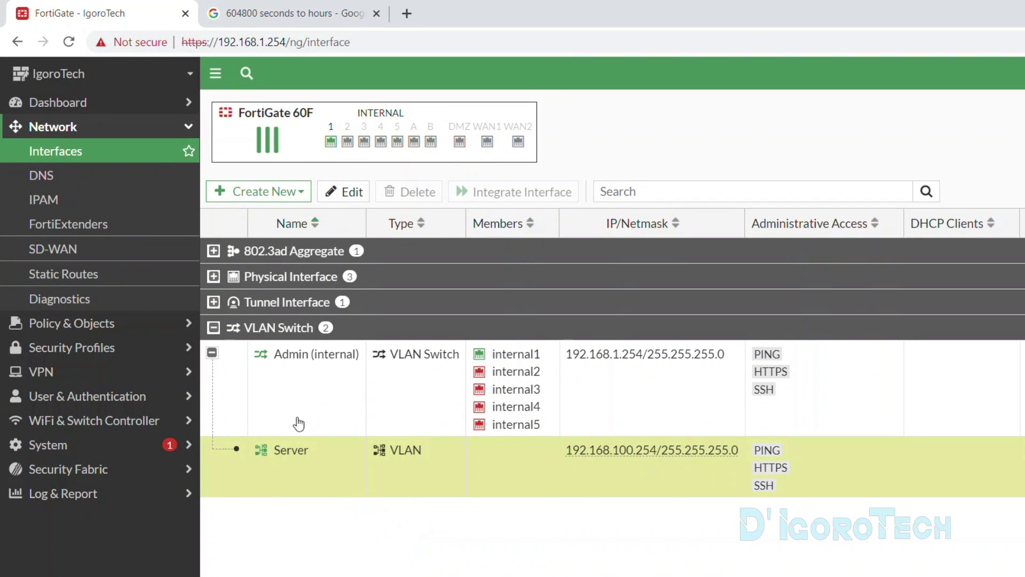
# Start creating another interface and name it Guest
pyautogui.click(252, 196)
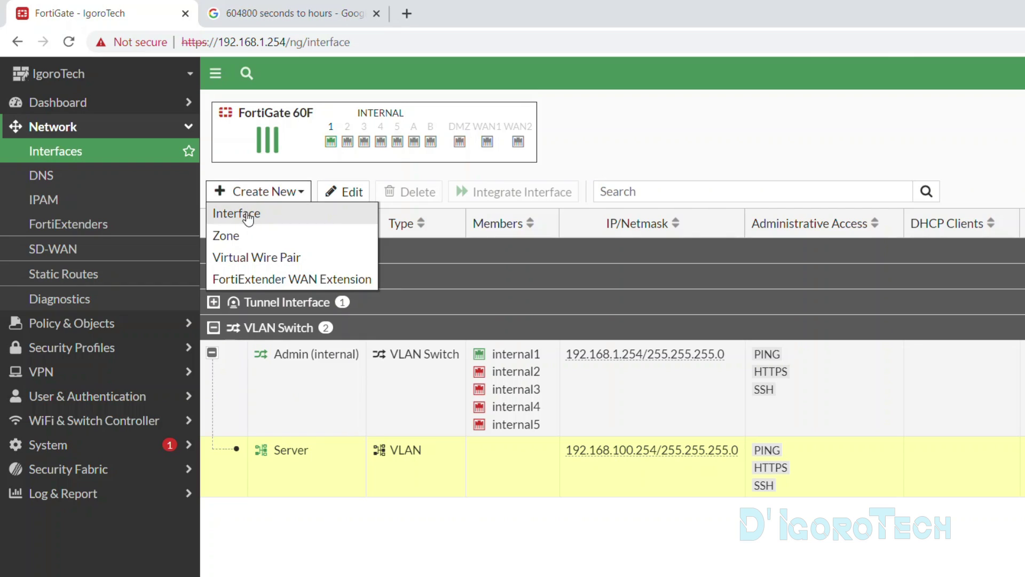
pyautogui.click(247, 216)
pyautogui.click(327, 140)
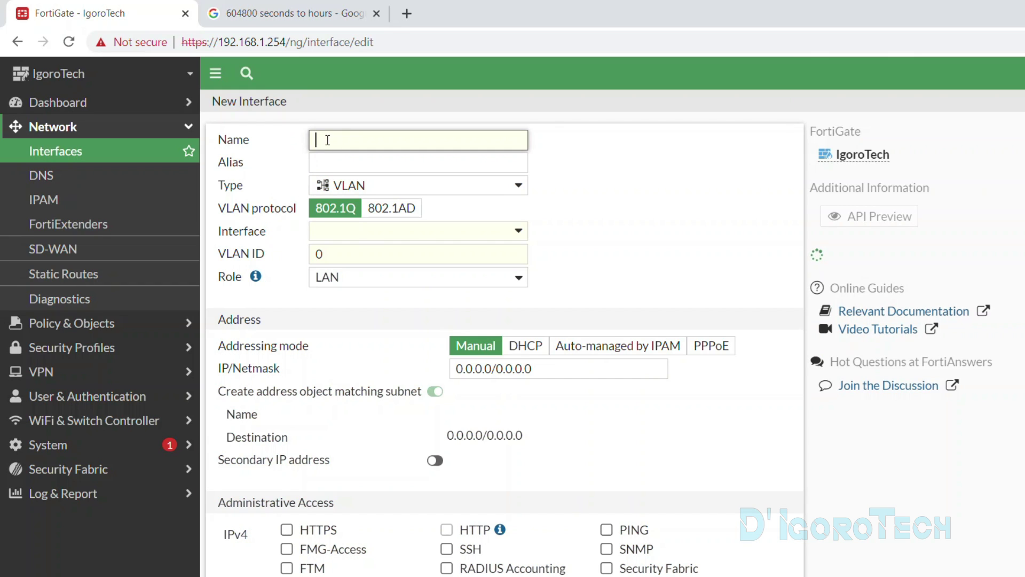
pyautogui.write('Guest')
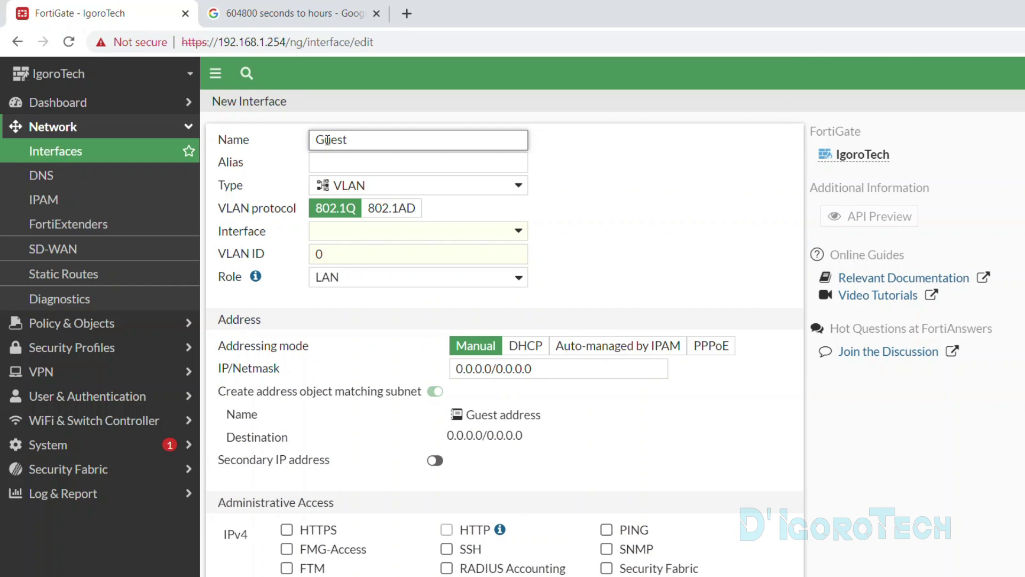
# Set the Guest interface's type to VLAN and its parent interface to Admin (internal)
pyautogui.click(346, 187)
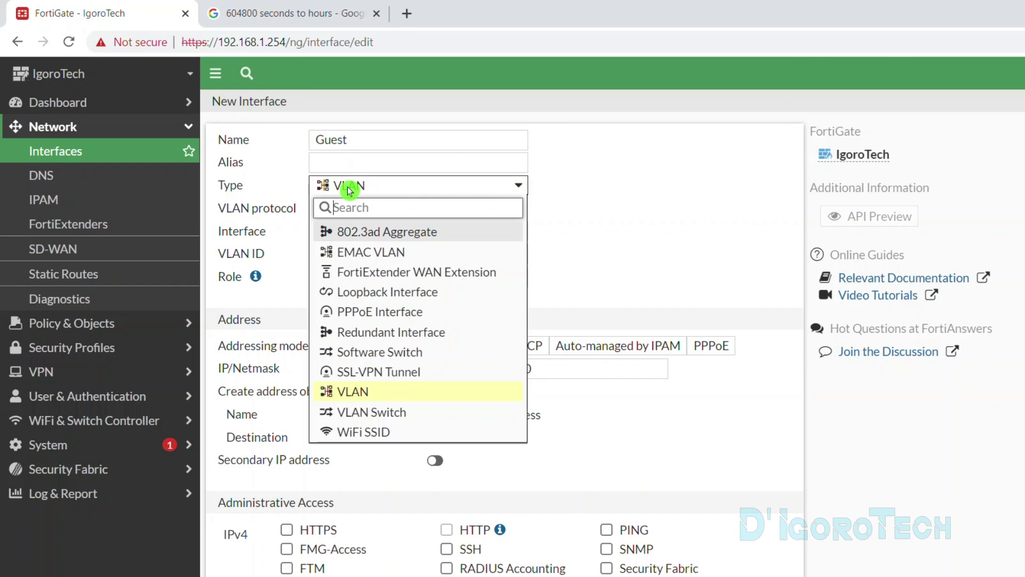
pyautogui.click(343, 395)
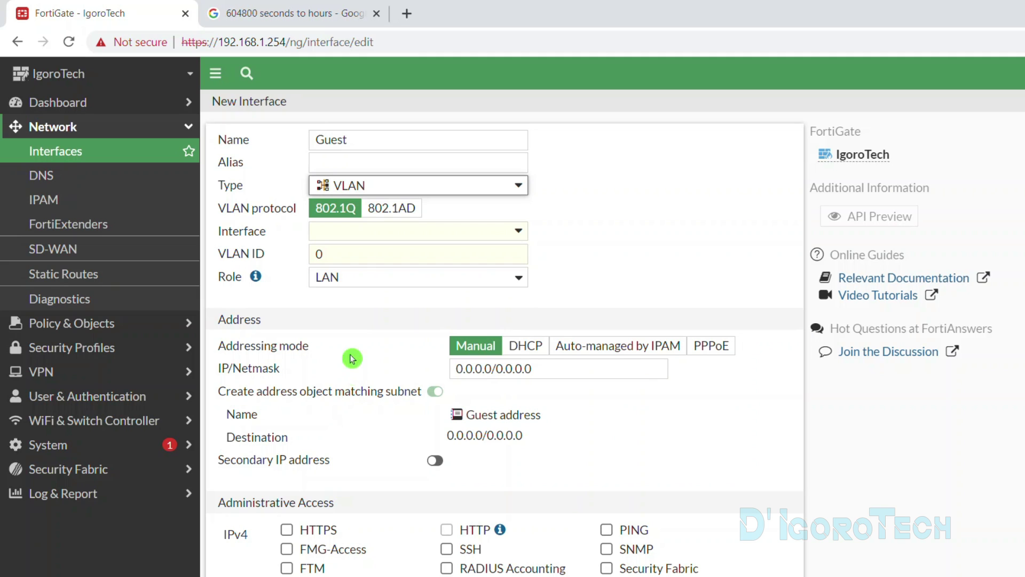
pyautogui.click(335, 233)
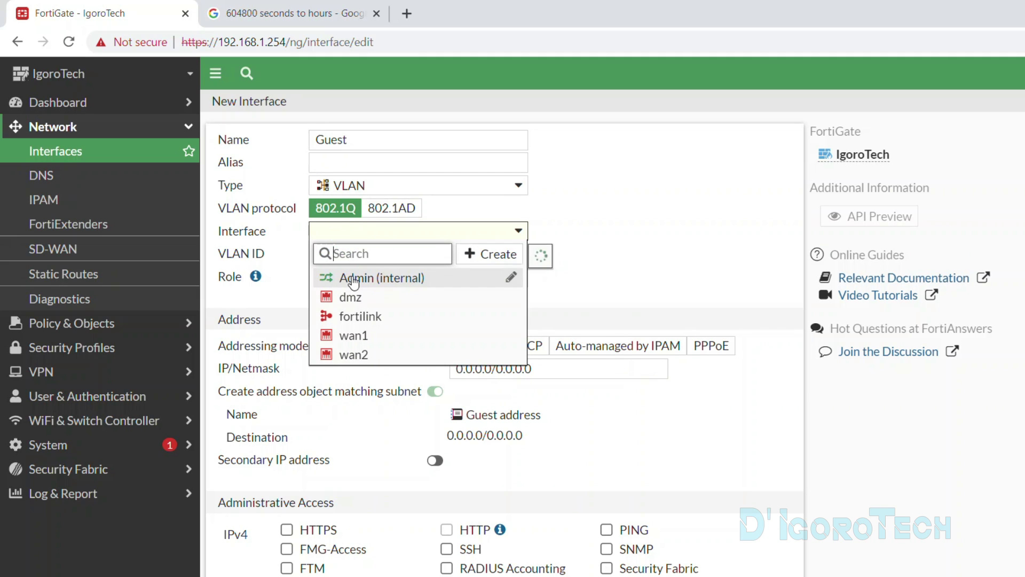
pyautogui.moveTo(353, 281)
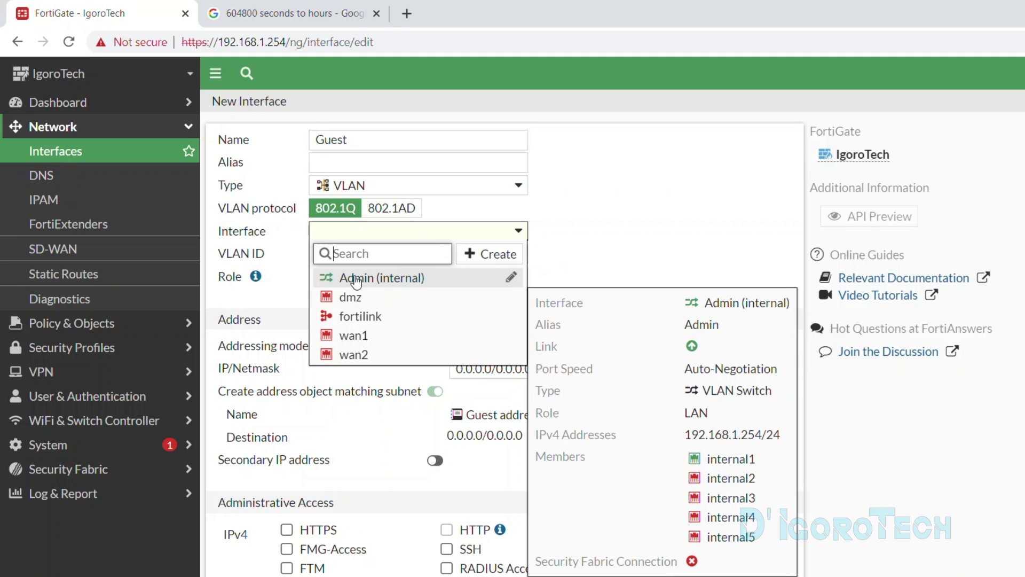
pyautogui.click(355, 278)
# Give the Guest interface VLAN ID 200 and the LAN role
pyautogui.click(311, 255)
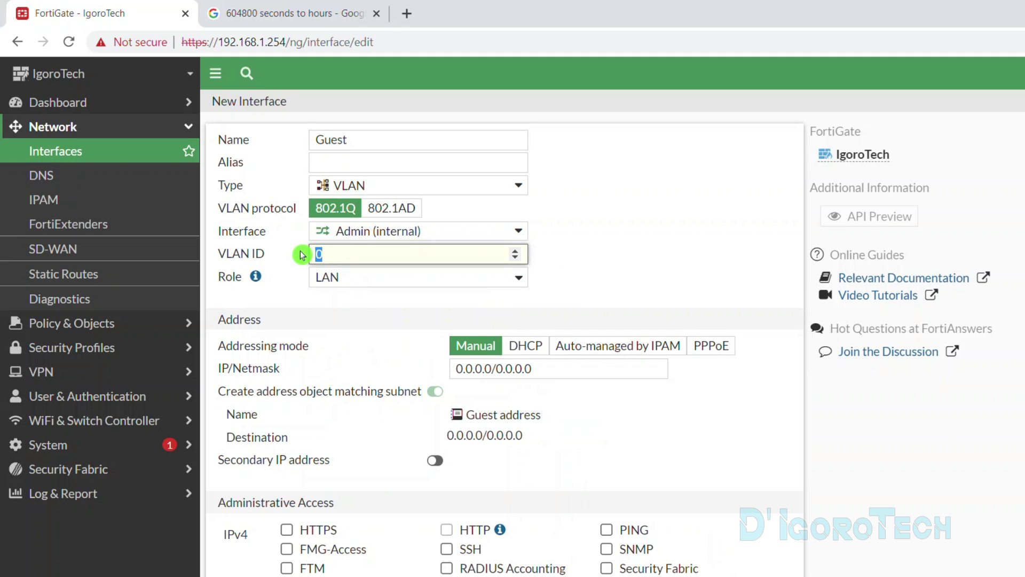
pyautogui.write('200')
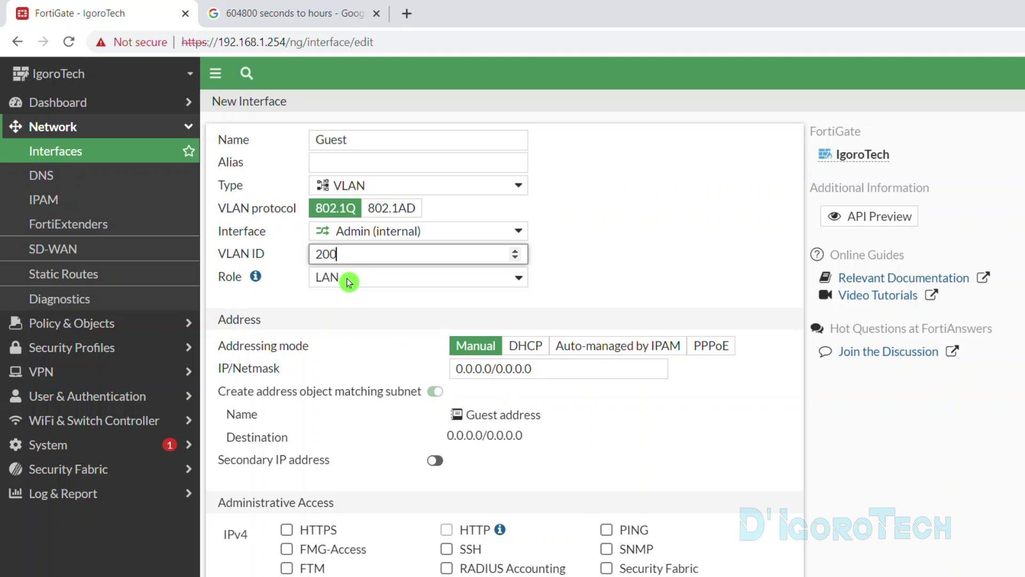
pyautogui.click(347, 278)
pyautogui.click(355, 298)
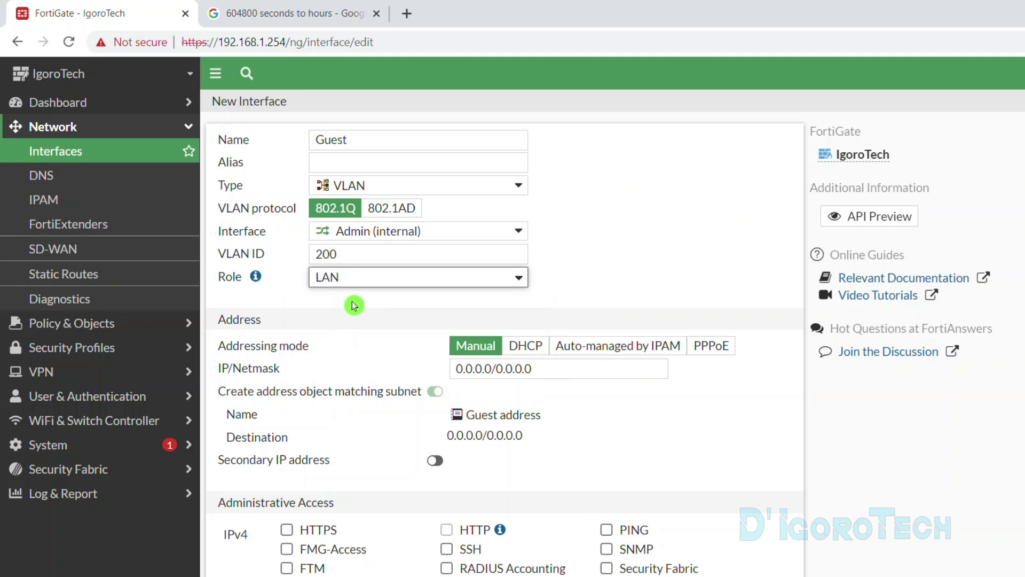
# Set the Guest interface's manual IP/Netmask to 192.168.200.254/24
pyautogui.click(433, 375)
pyautogui.write('192.1')
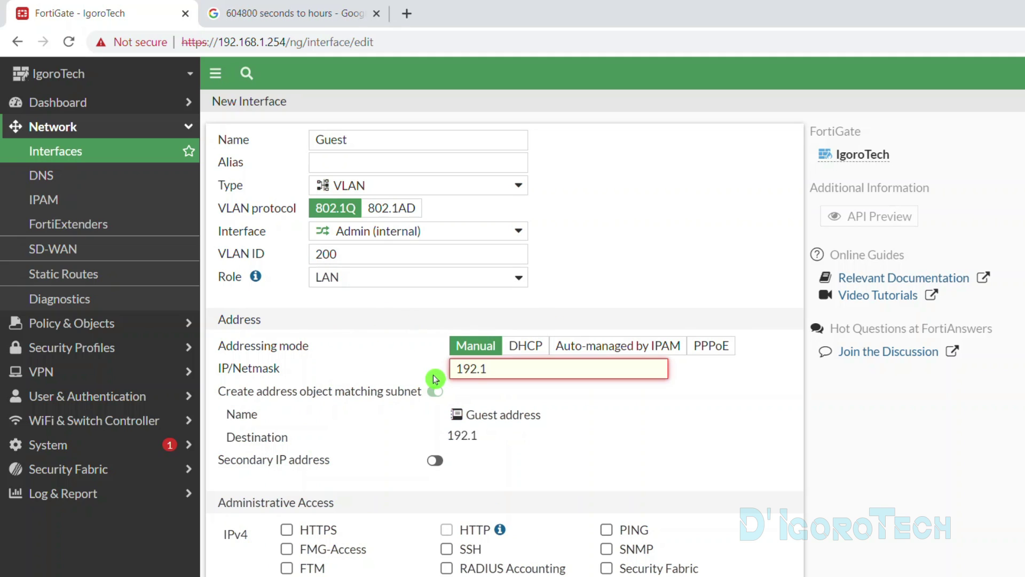
pyautogui.write('68.200.254/24')
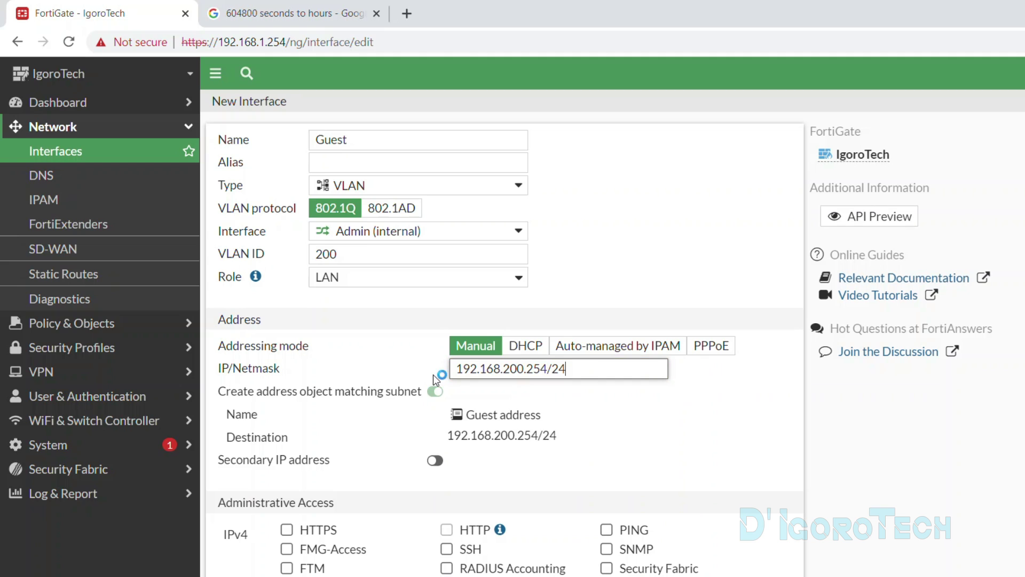
pyautogui.press('Tab')
pyautogui.press('Tab')
# Allow HTTPS, PING and SSH for IPv4 administrative access on the Guest interface, leaving HTTP off
pyautogui.scroll(-4, 584, 411)
pyautogui.click(287, 316)
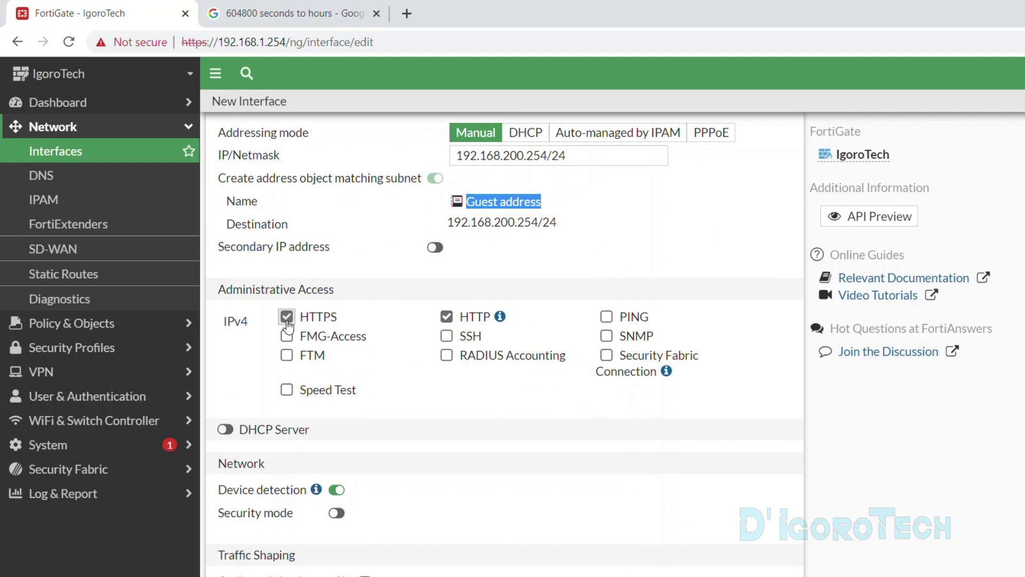
pyautogui.click(445, 319)
pyautogui.click(607, 317)
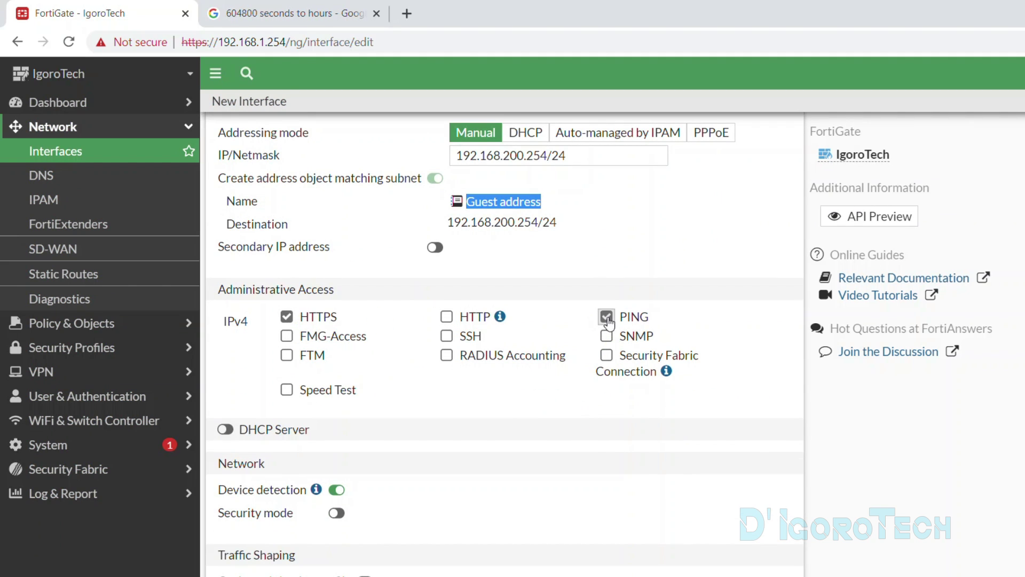
pyautogui.click(447, 336)
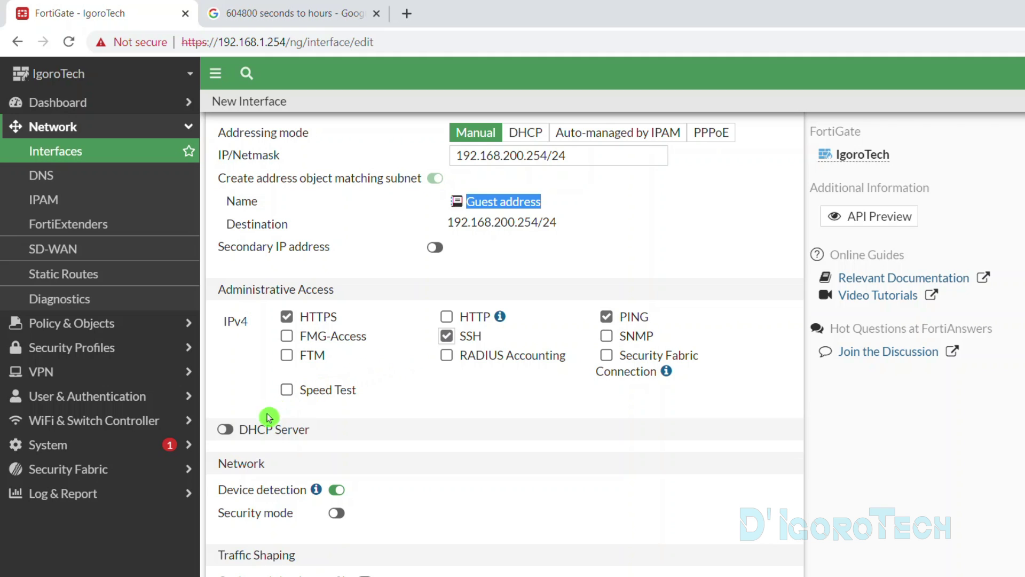
# Enable the Guest interface's DHCP server and set its address range to 192.168.200.2-192.168.200.253, excluding the interface's own address
pyautogui.click(225, 428)
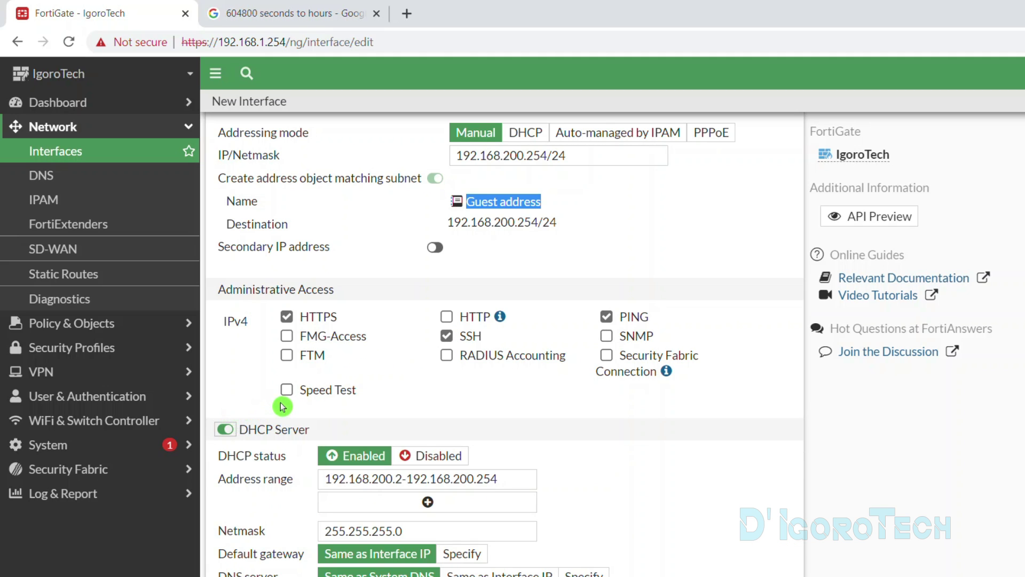
pyautogui.scroll(-4, 282, 406)
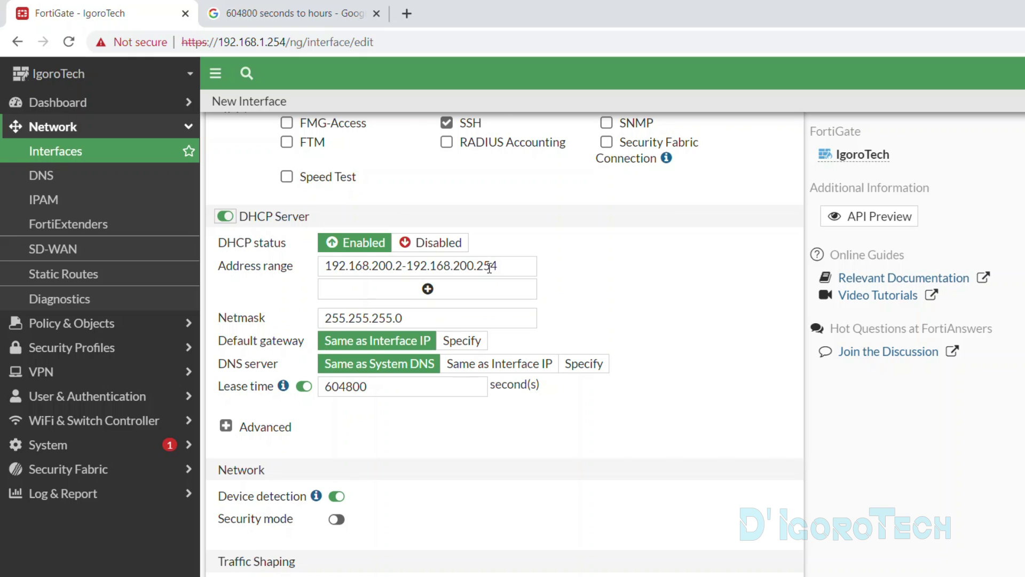
pyautogui.scroll(2, 489, 268)
pyautogui.moveTo(477, 372); pyautogui.dragTo(497, 371)
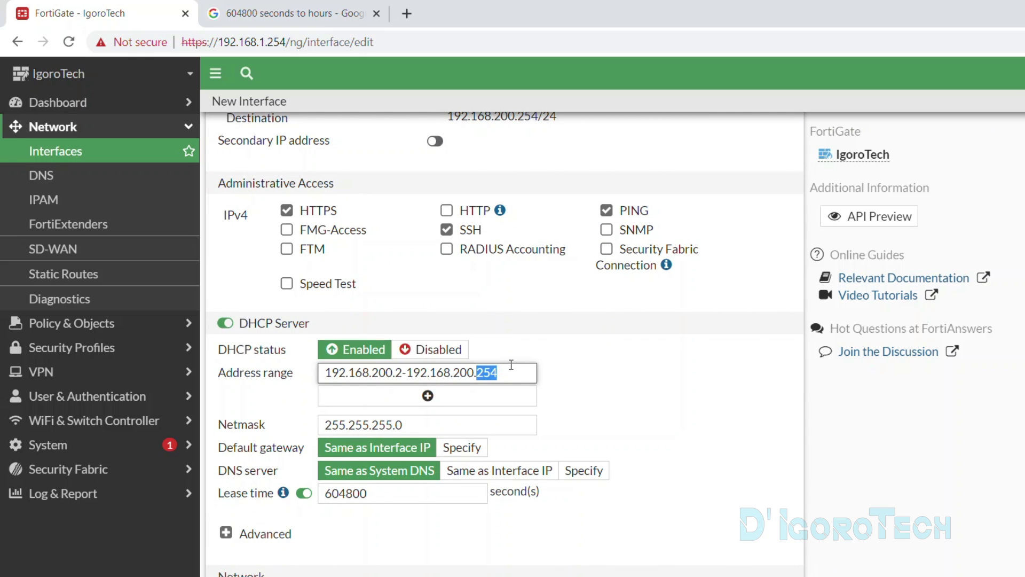
pyautogui.moveTo(407, 372); pyautogui.dragTo(498, 372)
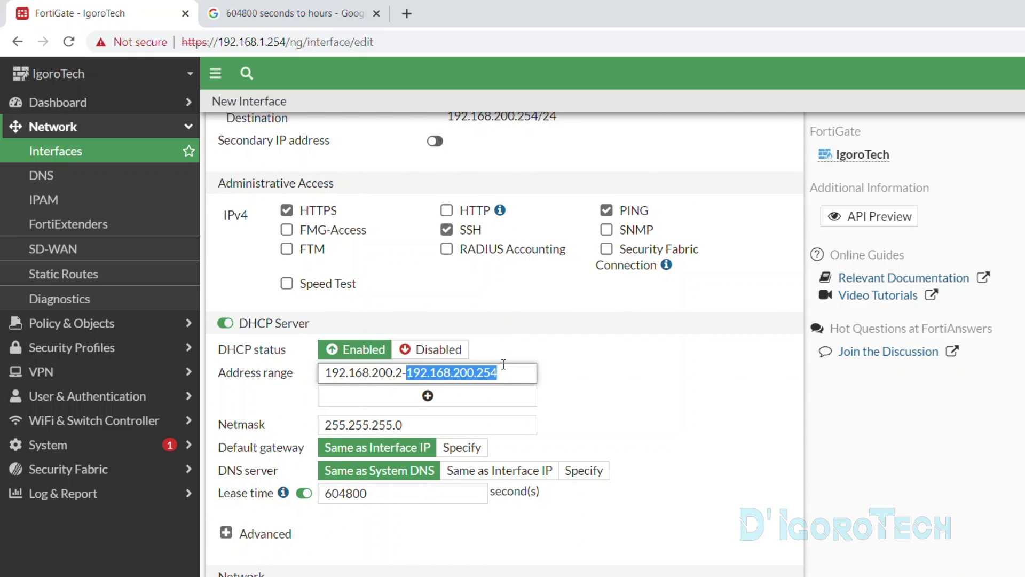
pyautogui.scroll(2, 507, 341)
pyautogui.moveTo(456, 156); pyautogui.dragTo(548, 155)
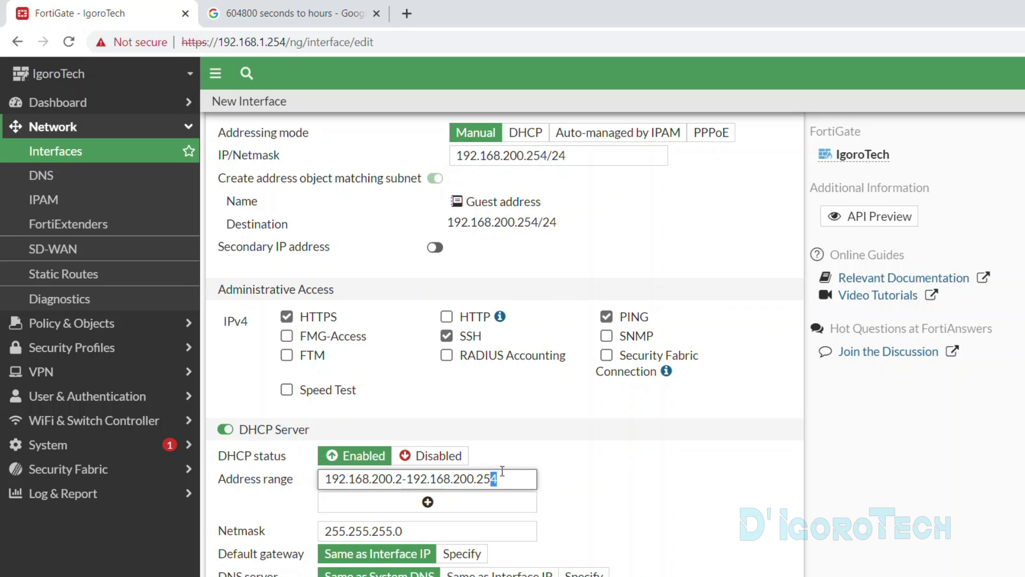
# Specify 8.8.8.8 and 1.1.1.1 as the two DNS servers for the Guest DHCP server
pyautogui.scroll(-4, 560, 459)
pyautogui.click(587, 363)
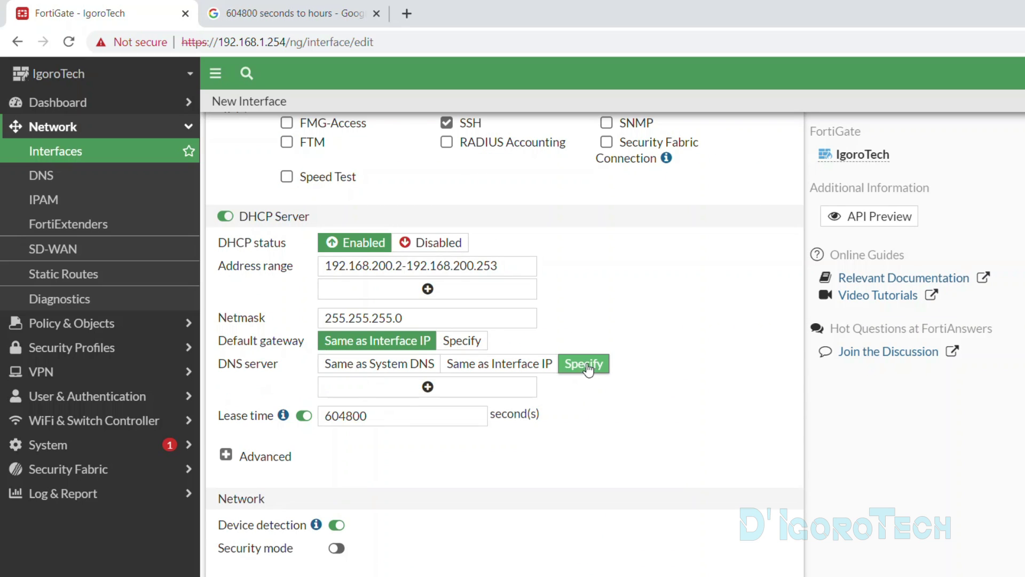
pyautogui.click(431, 385)
pyautogui.write('8.8.8.8')
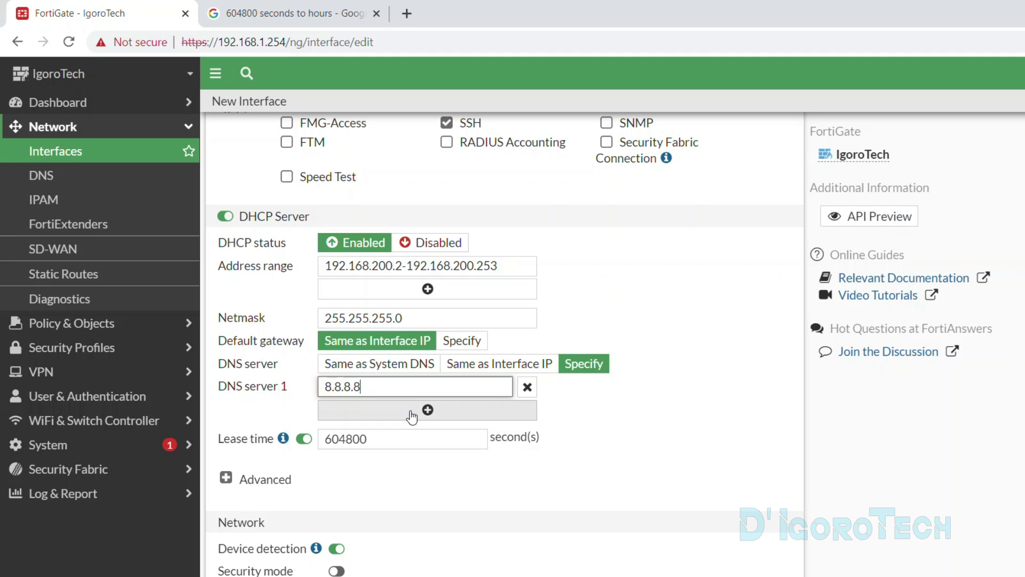
pyautogui.click(425, 410)
pyautogui.click(415, 410)
pyautogui.write('1.1.1.')
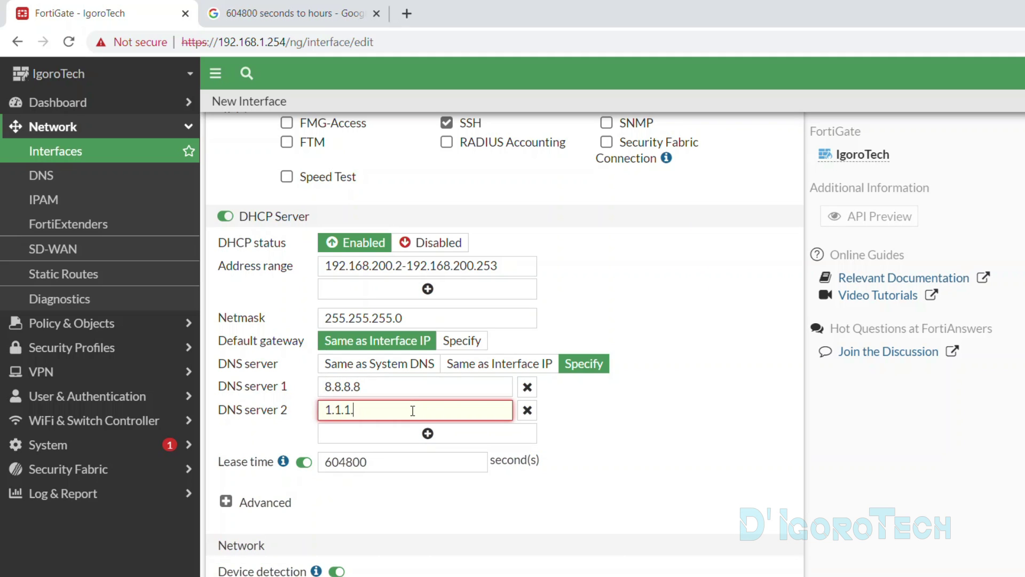
pyautogui.write('1')
# Convert 4 hours to seconds in the Google converter's browser tab and set the Guest DHCP lease time to 14400 seconds
pyautogui.scroll(-2, 373, 306)
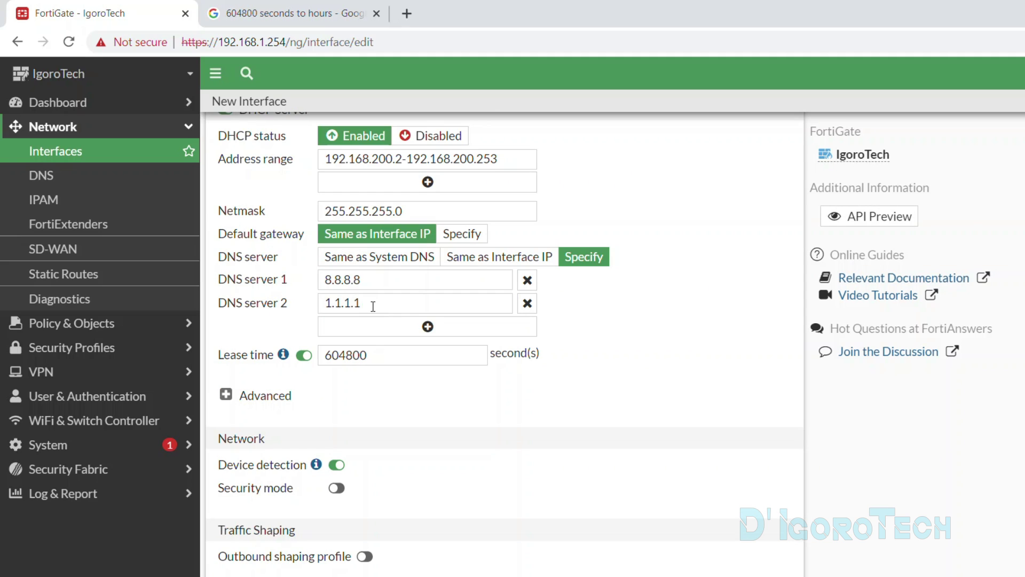
pyautogui.click(393, 349)
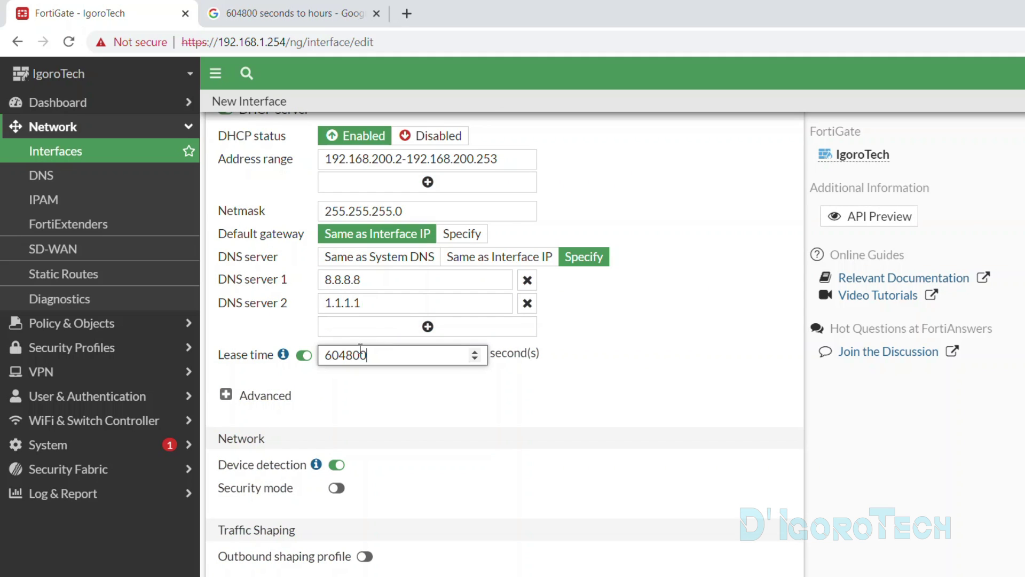
pyautogui.click(259, 22)
pyautogui.click(441, 272)
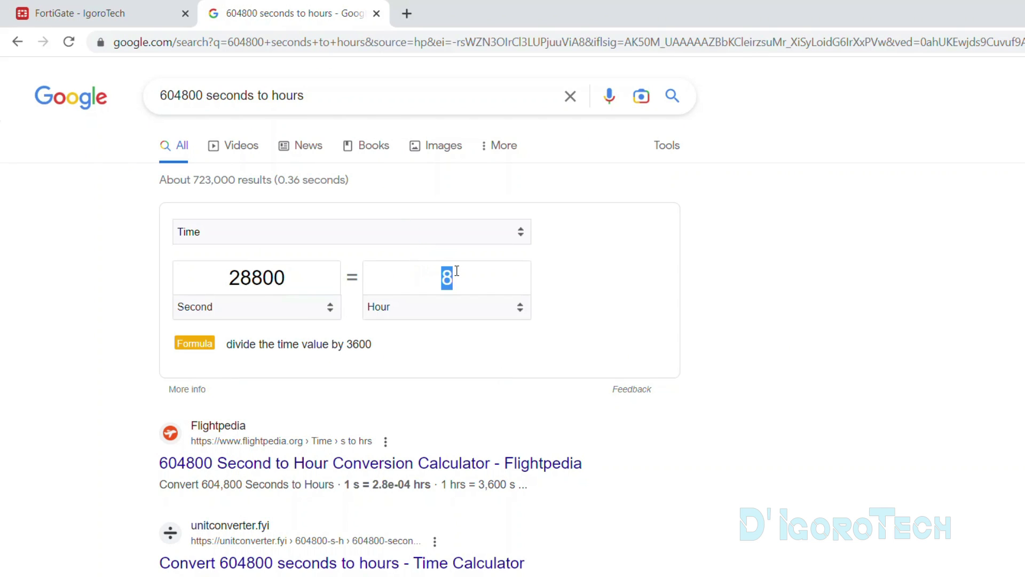
pyautogui.doubleClick(276, 277)
pyautogui.click(288, 277)
pyautogui.moveTo(289, 277); pyautogui.dragTo(197, 279)
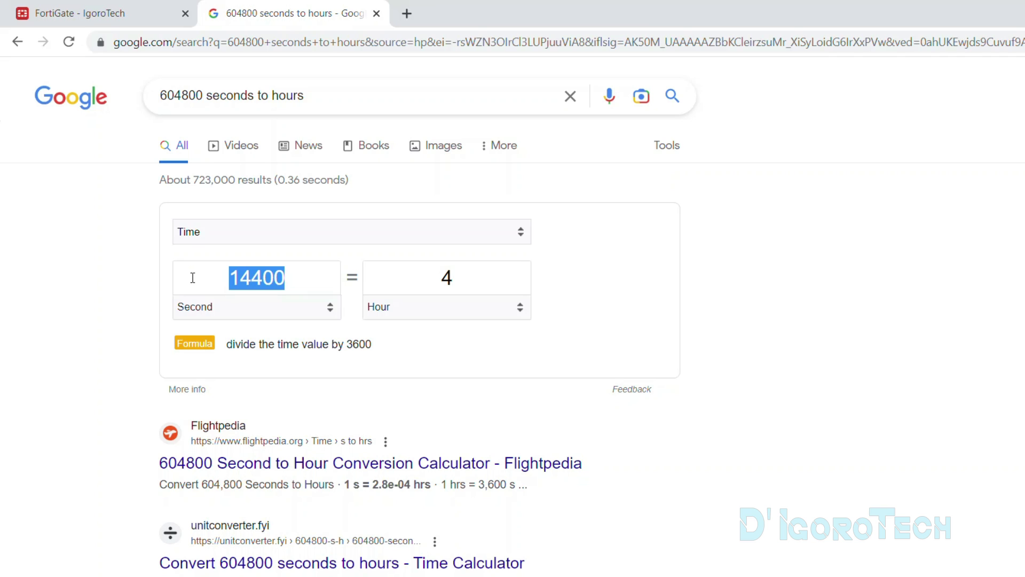
pyautogui.click(127, 8)
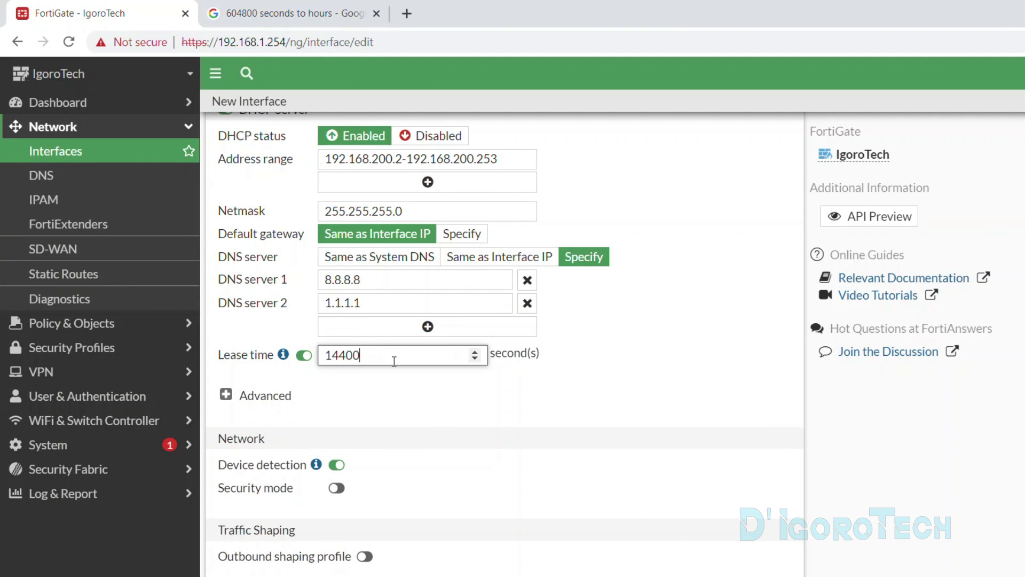
# Review the Guest interface's remaining DHCP, device detection and status settings, and save the interface
pyautogui.click(363, 481)
pyautogui.scroll(1, 363, 480)
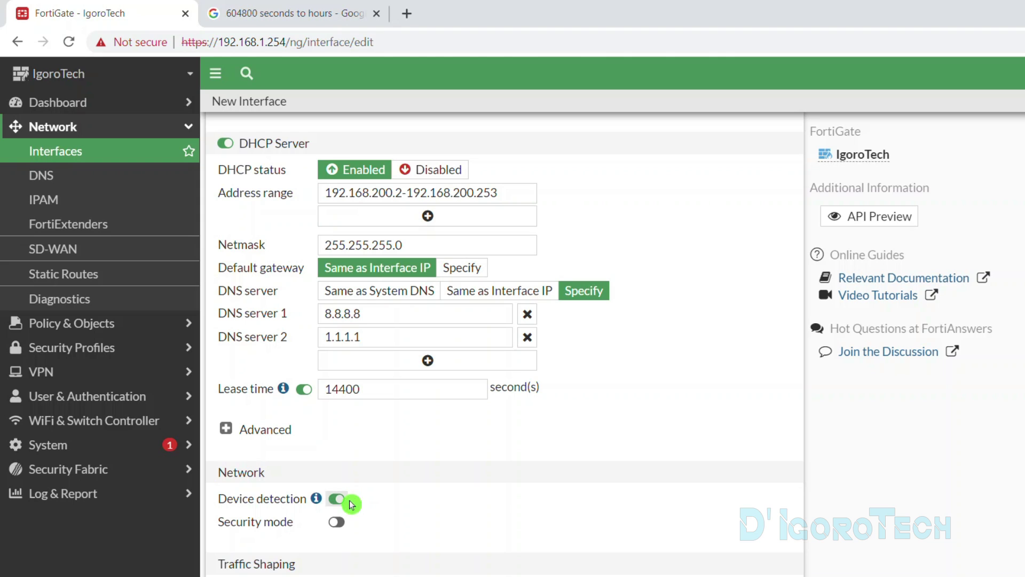
pyautogui.scroll(-2, 347, 502)
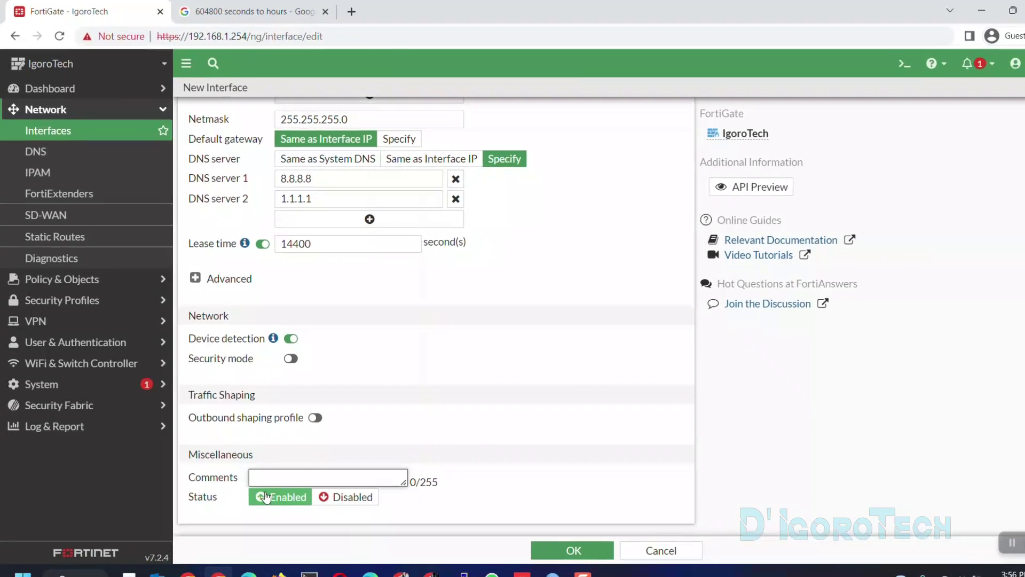
pyautogui.click(523, 576)
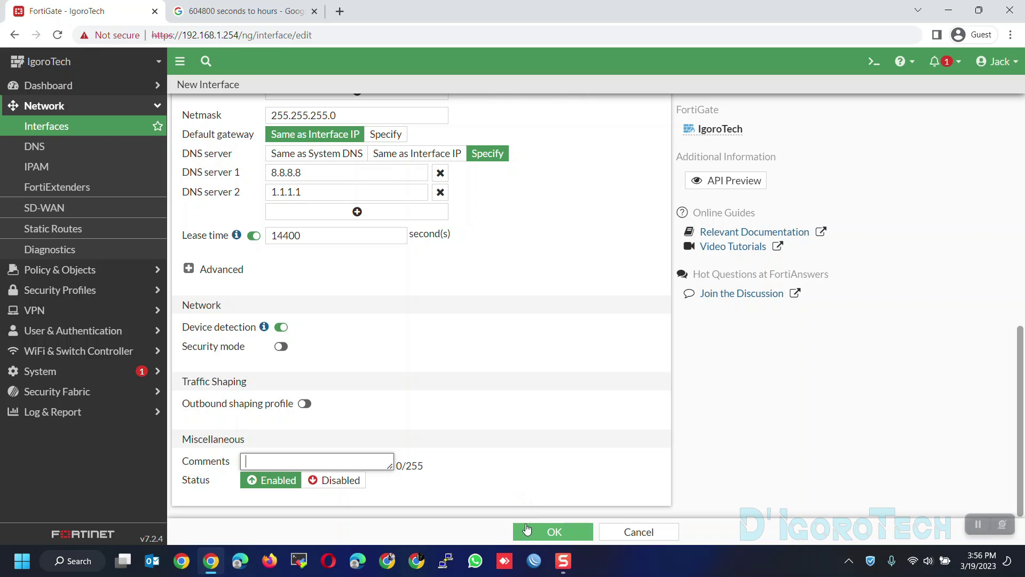
pyautogui.click(546, 534)
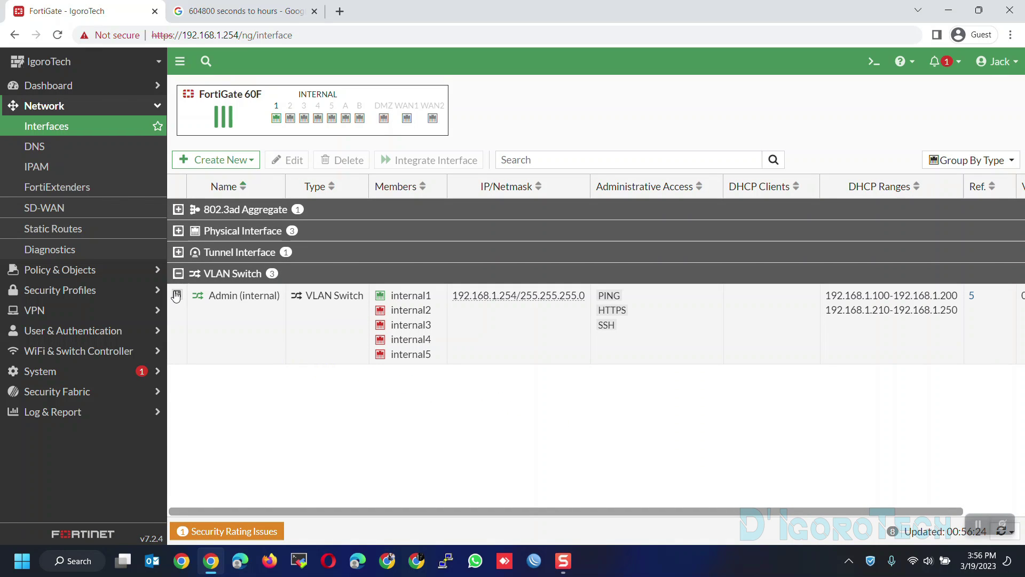
# Expand Admin (internal) in the interface list and check the Guest entry's IP/Netmask, DHCP range and VLAN ID
pyautogui.click(178, 295)
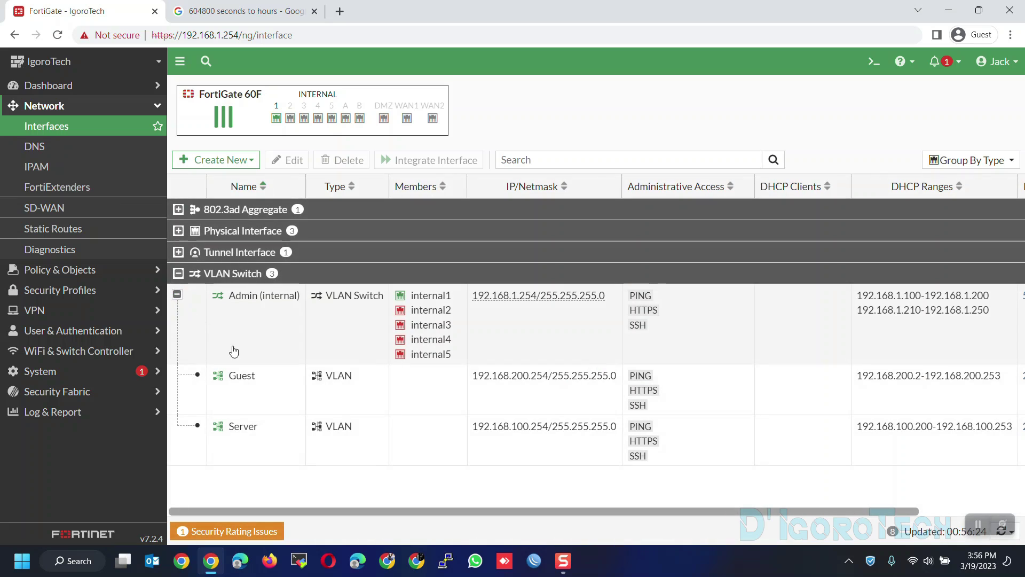
pyautogui.click(254, 385)
pyautogui.click(256, 425)
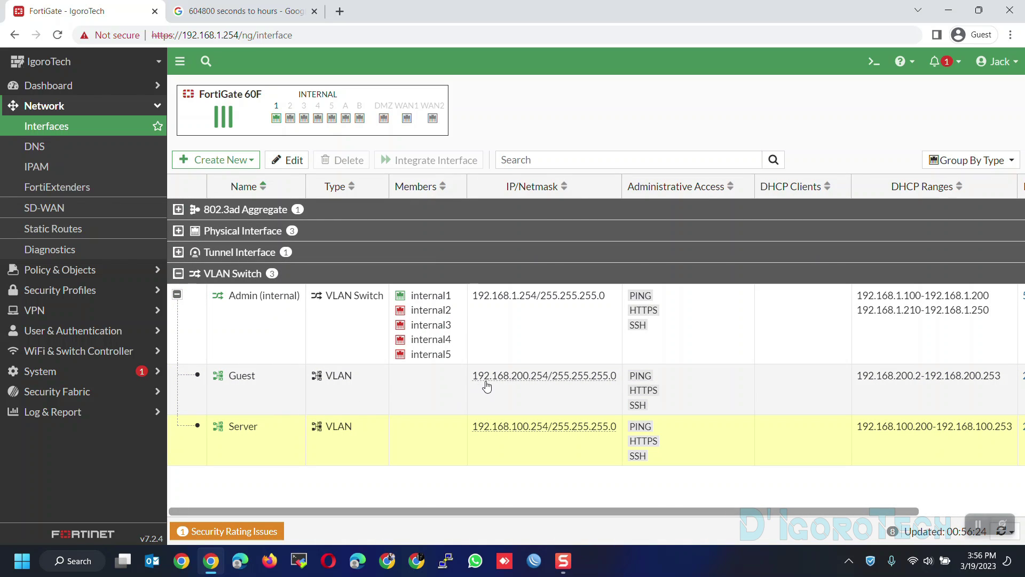
pyautogui.moveTo(473, 378); pyautogui.dragTo(511, 379)
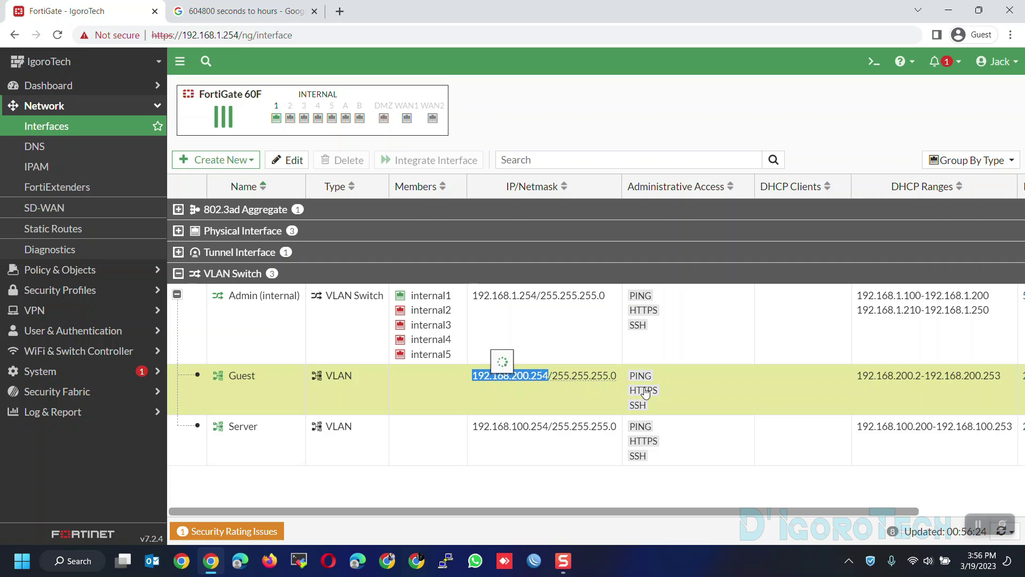
pyautogui.click(883, 509)
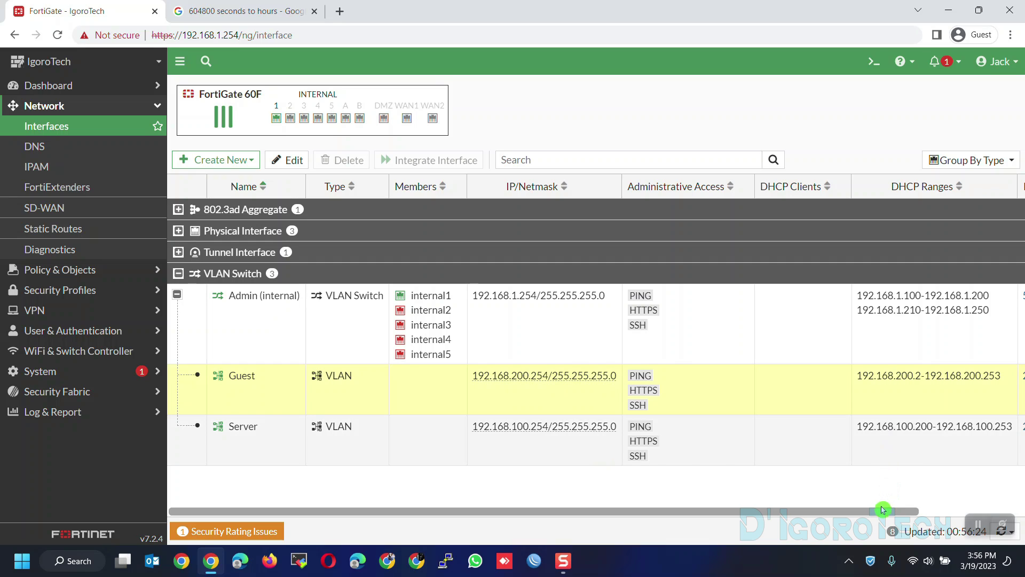
pyautogui.moveTo(883, 511); pyautogui.dragTo(1022, 513)
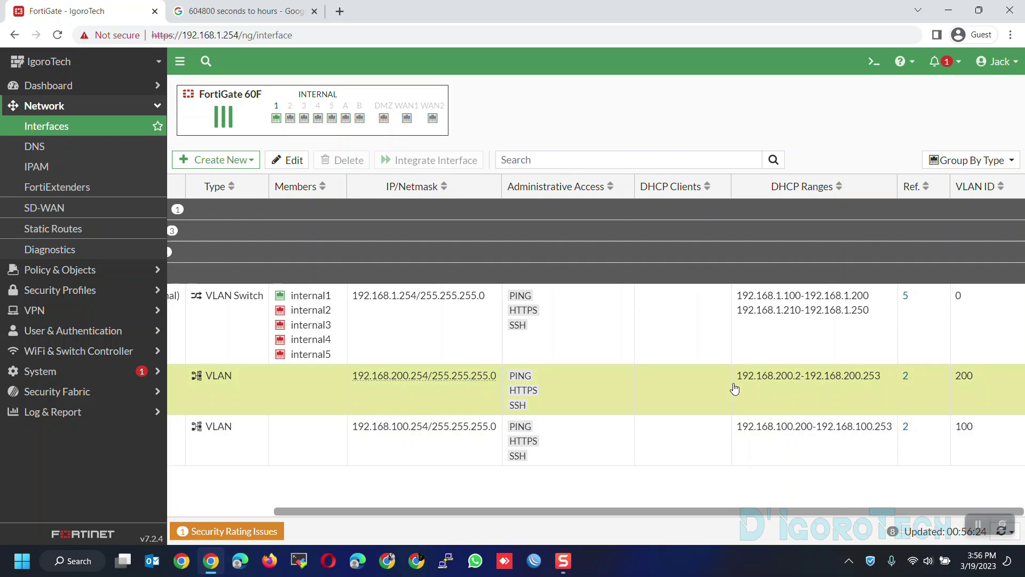
pyautogui.moveTo(735, 386); pyautogui.dragTo(886, 386)
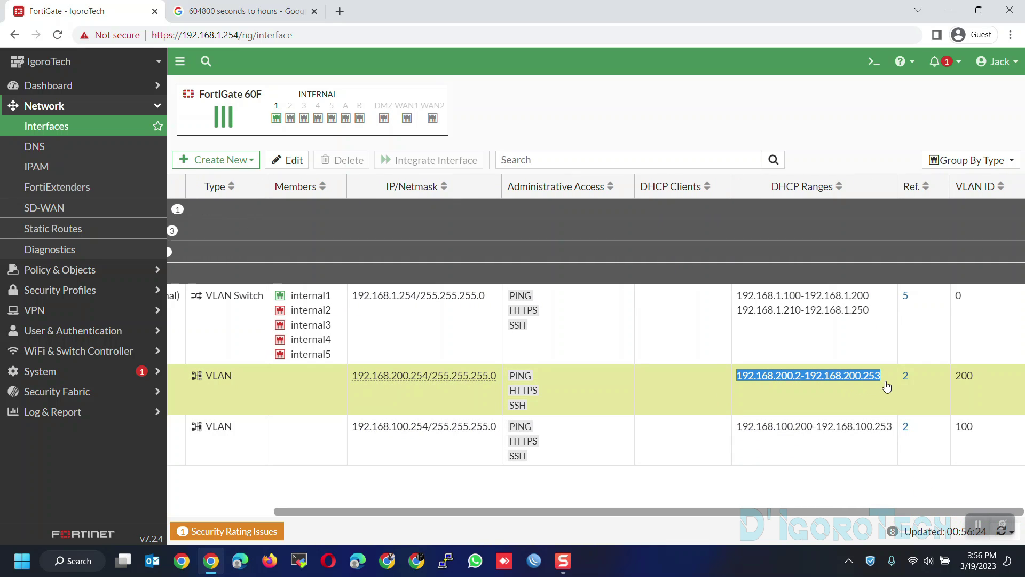
pyautogui.doubleClick(961, 382)
pyautogui.click(698, 518)
pyautogui.moveTo(698, 518); pyautogui.dragTo(400, 451)
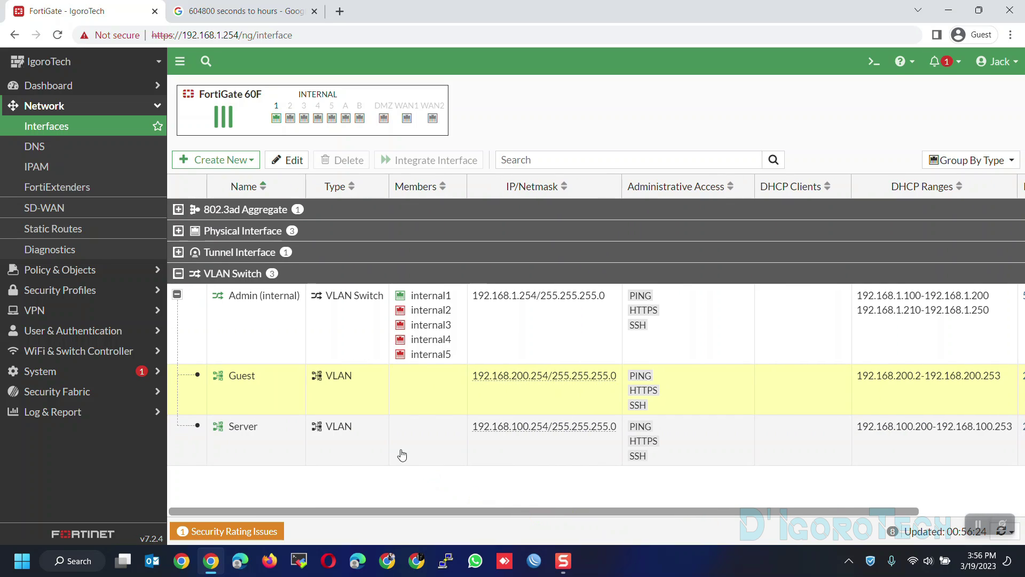